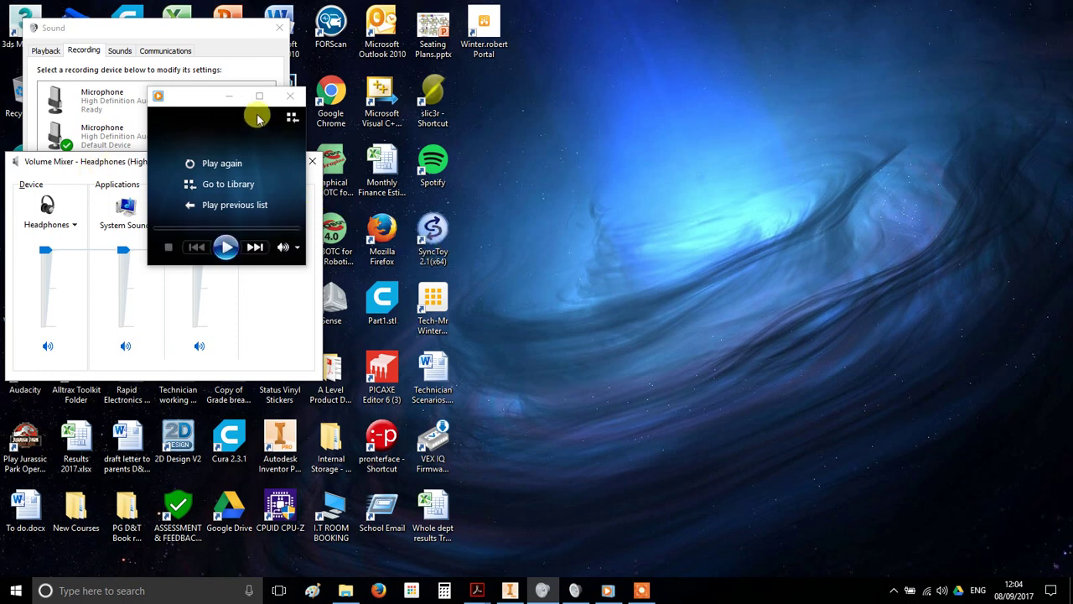
Close Windows Media Player, leaving the Sound dialog and Headphones Volume Mixer open
{"action": "left_click", "coordinate": [289, 96]}
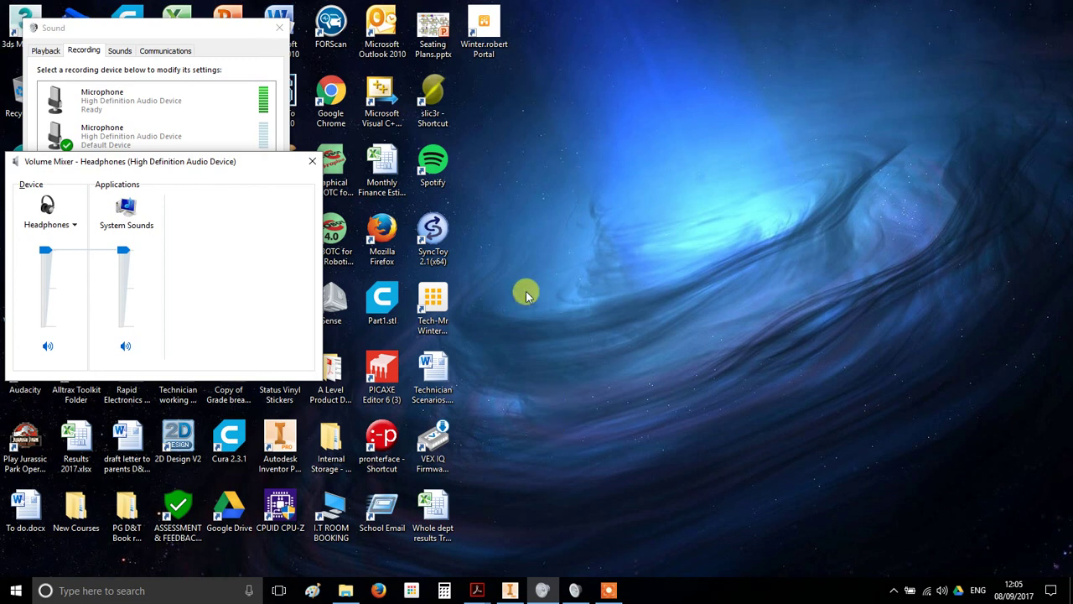
Close Volume Mixer and Sound settings, then move the Inventor shortcut onto empty desktop space
{"action": "left_click", "coordinate": [311, 164]}
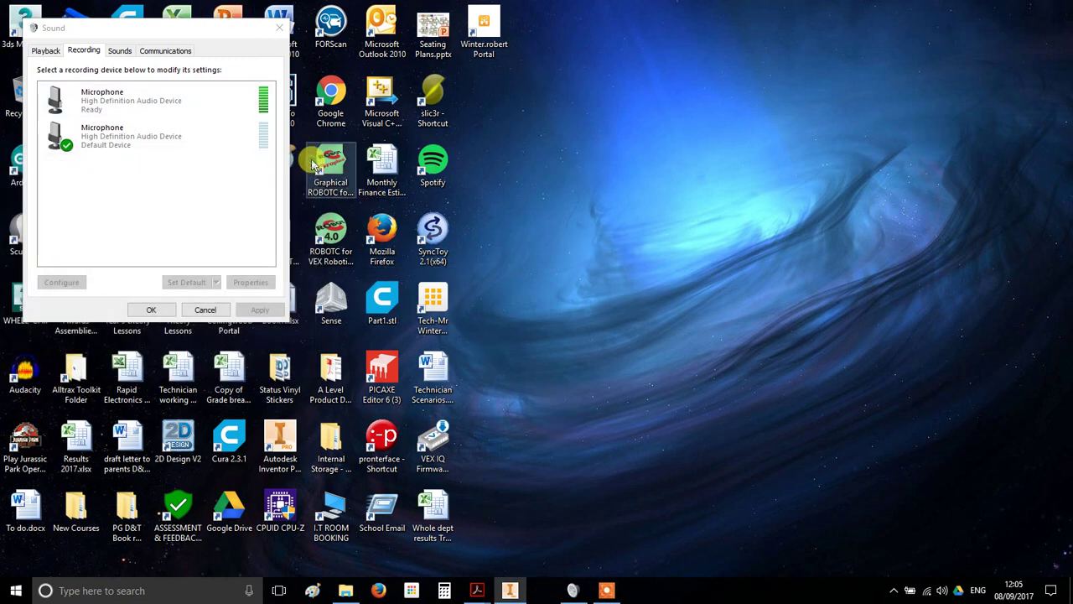
{"action": "left_click", "coordinate": [281, 30]}
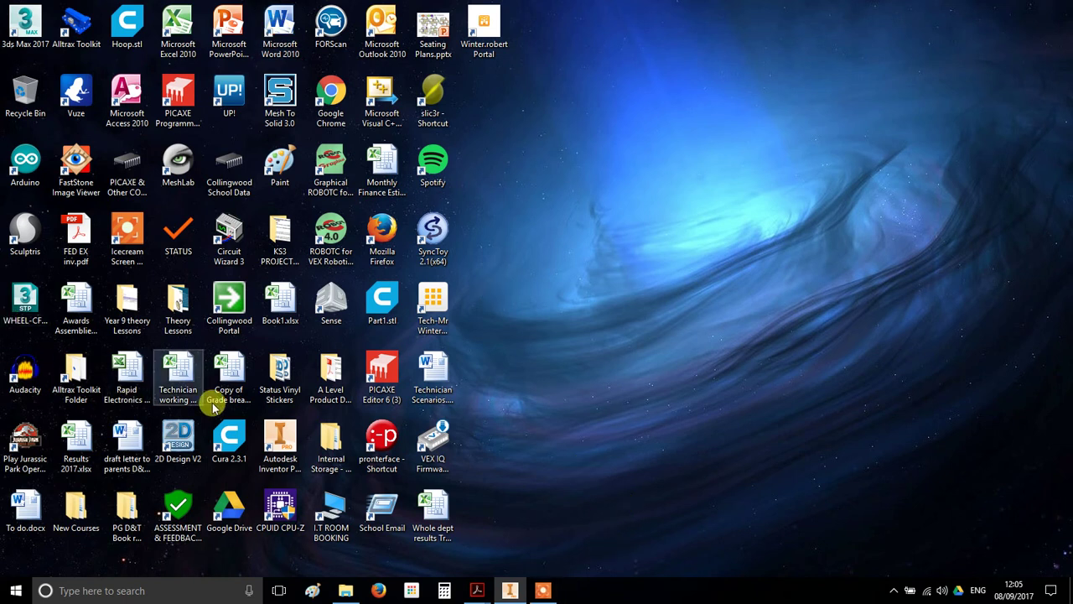
{"action": "left_click_drag", "start_coordinate": [280, 440], "coordinate": [740, 295]}
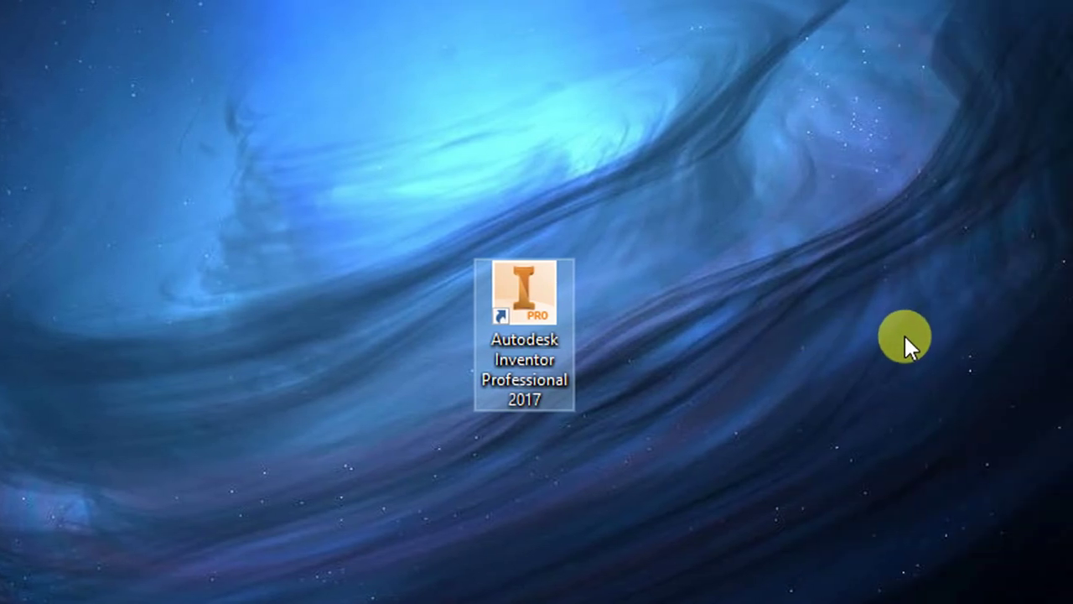
{"action": "left_click", "coordinate": [904, 333]}
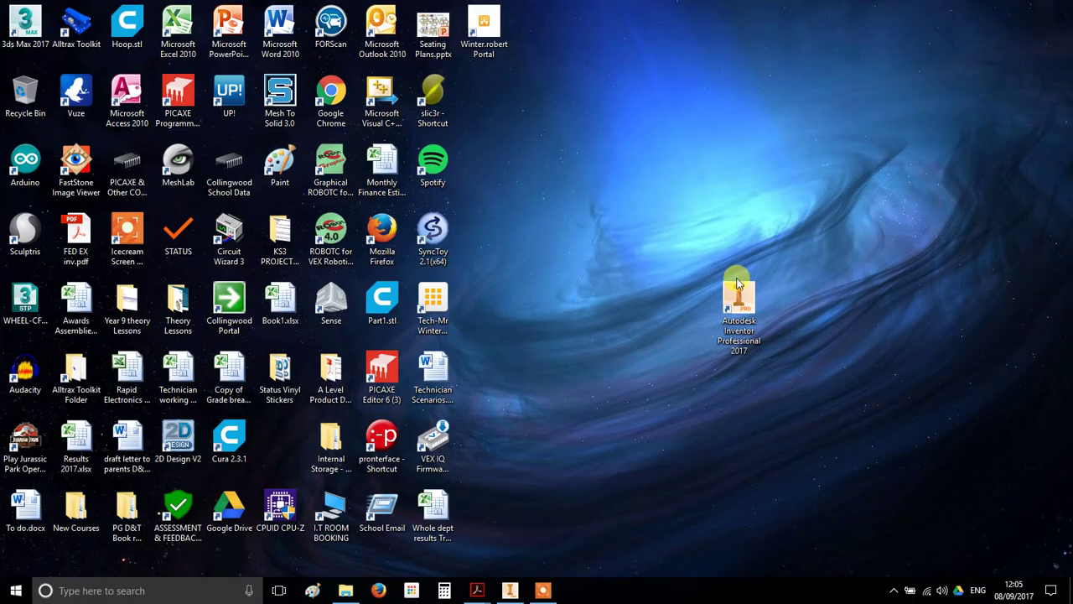
{"action": "mouse_move", "coordinate": [743, 312]}
{"action": "left_mouse_down"}
{"action": "mouse_move", "coordinate": [234, 441]}
{"action": "mouse_move", "coordinate": [84, 437]}
{"action": "mouse_move", "coordinate": [733, 308]}
{"action": "left_mouse_up"}
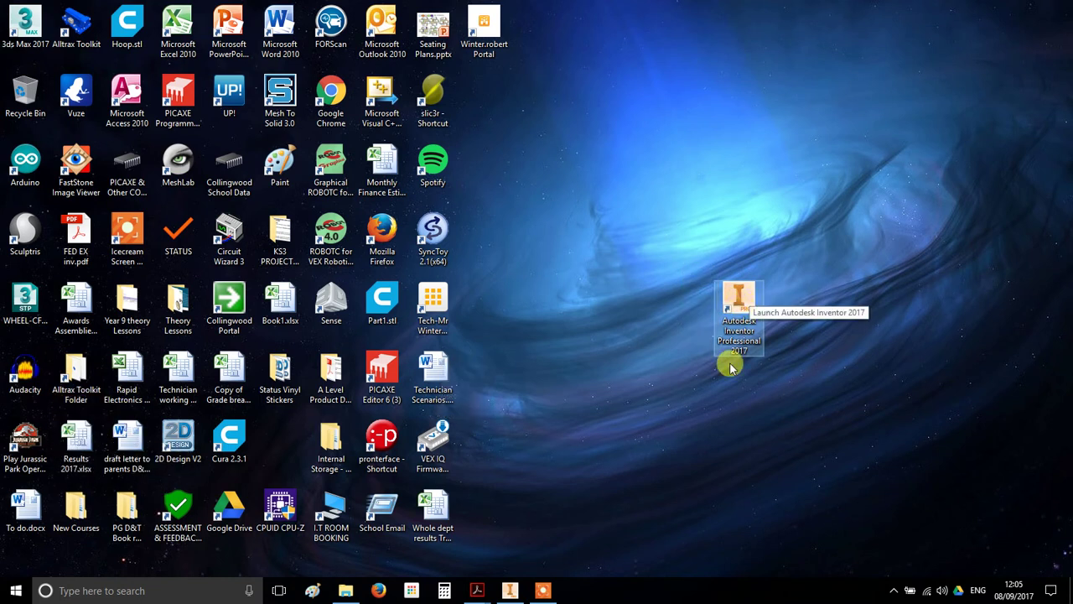
{"action": "left_click", "coordinate": [571, 499]}
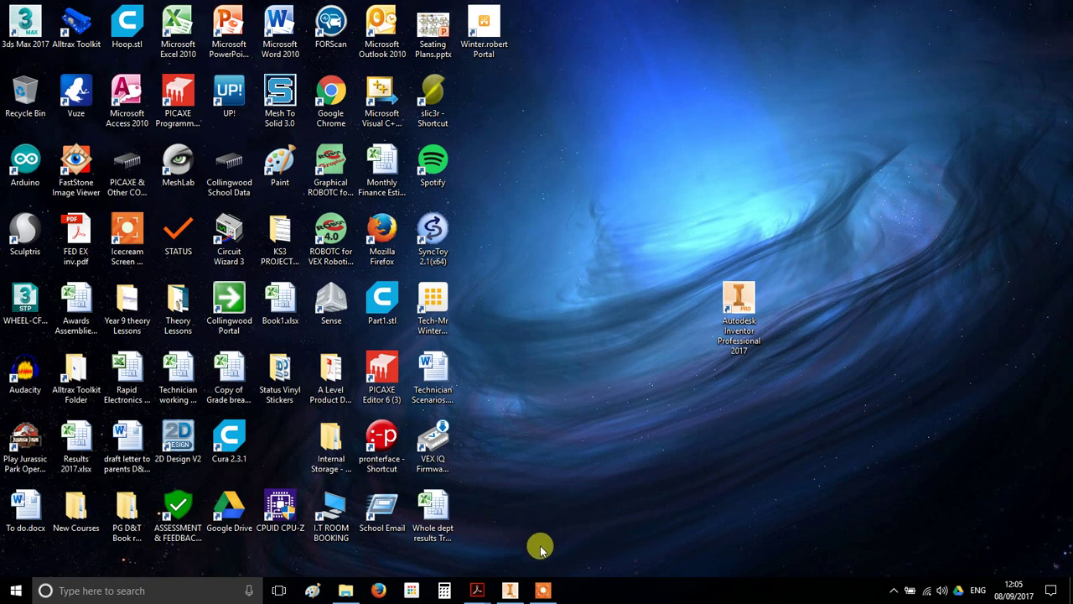
Restore Autodesk Inventor from the taskbar to its Get Started home page
{"action": "left_click", "coordinate": [512, 592]}
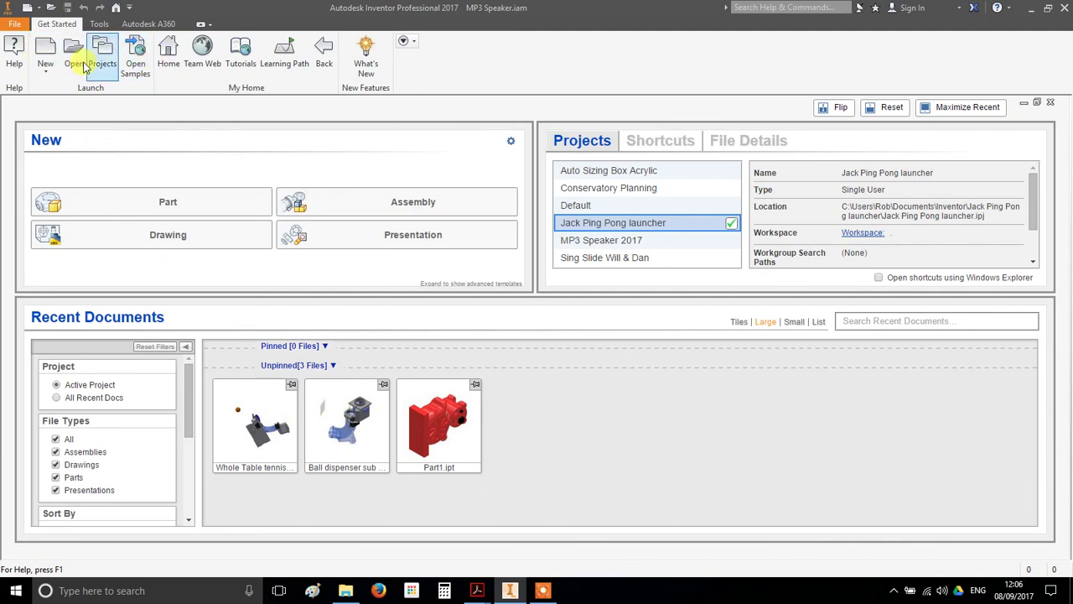
Start opening a file and browse to the TECH folder on the M: student drive
{"action": "left_click", "coordinate": [72, 55]}
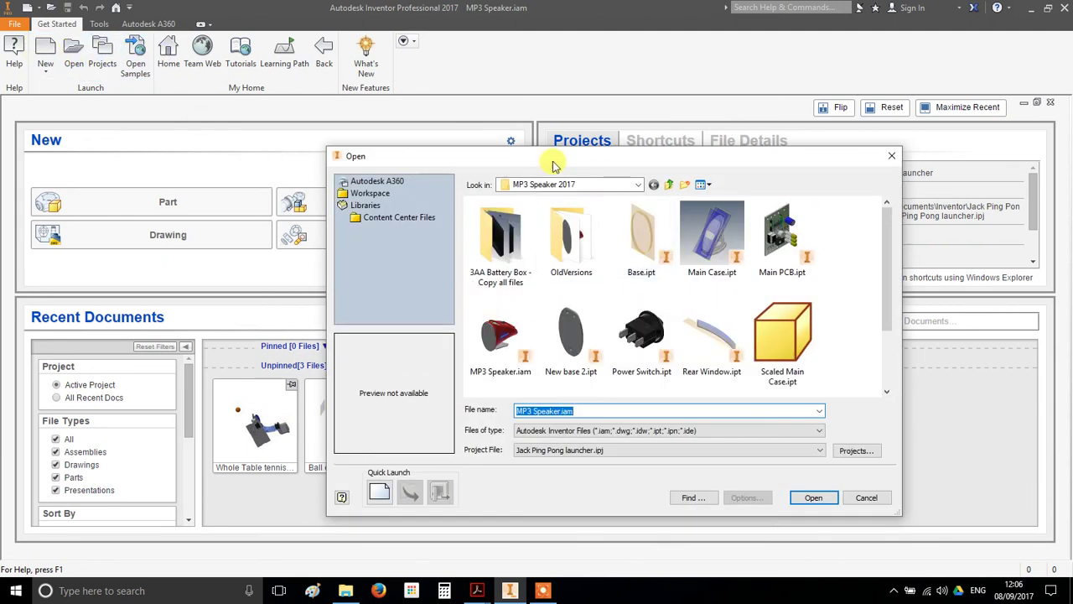
{"action": "left_click", "coordinate": [595, 184]}
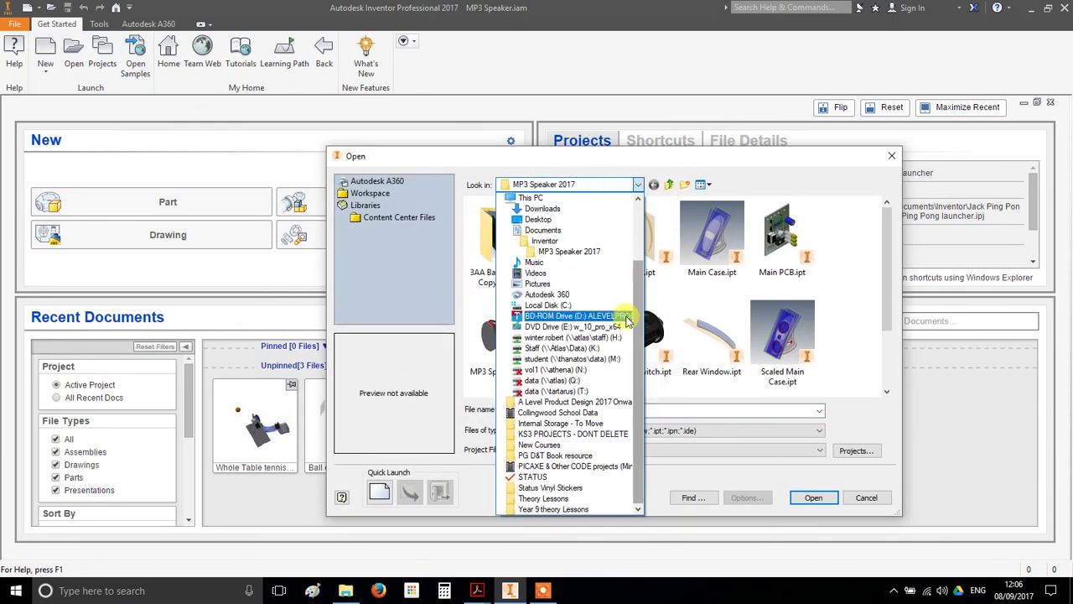
{"action": "left_click", "coordinate": [554, 358]}
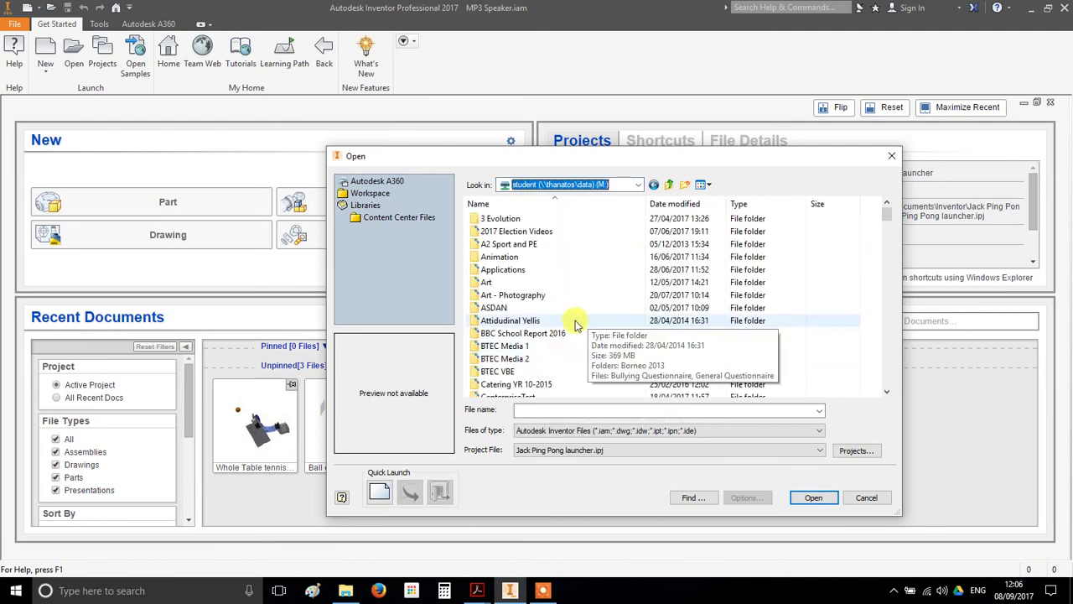
{"action": "double_click", "coordinate": [576, 324]}
{"action": "left_click", "coordinate": [654, 184]}
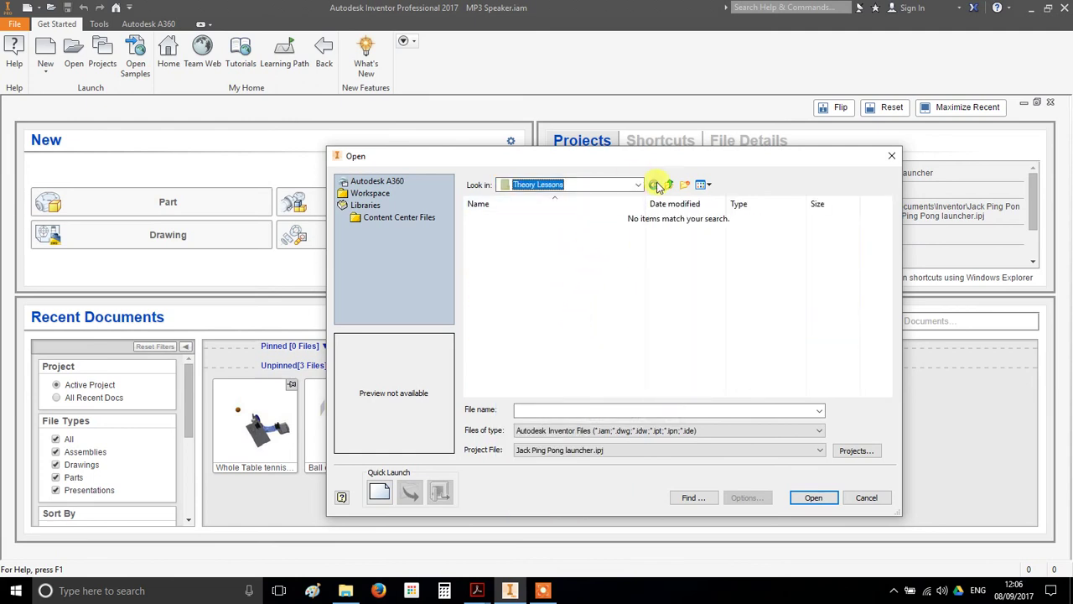
{"action": "left_click", "coordinate": [581, 185]}
{"action": "left_click", "coordinate": [570, 423]}
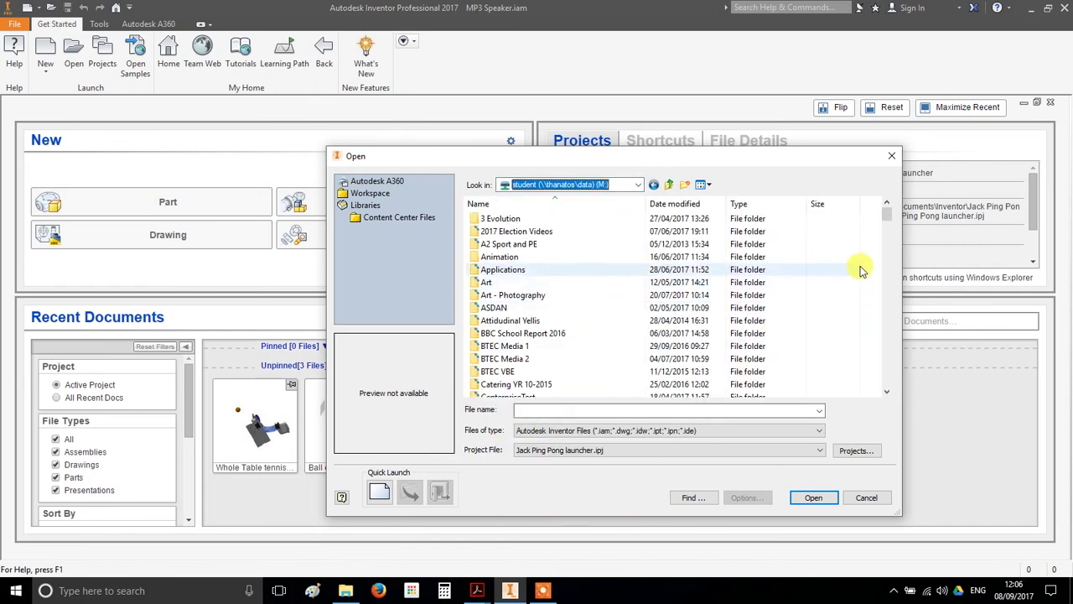
{"action": "left_click_drag", "start_coordinate": [892, 218], "coordinate": [892, 346]}
{"action": "double_click", "coordinate": [574, 320]}
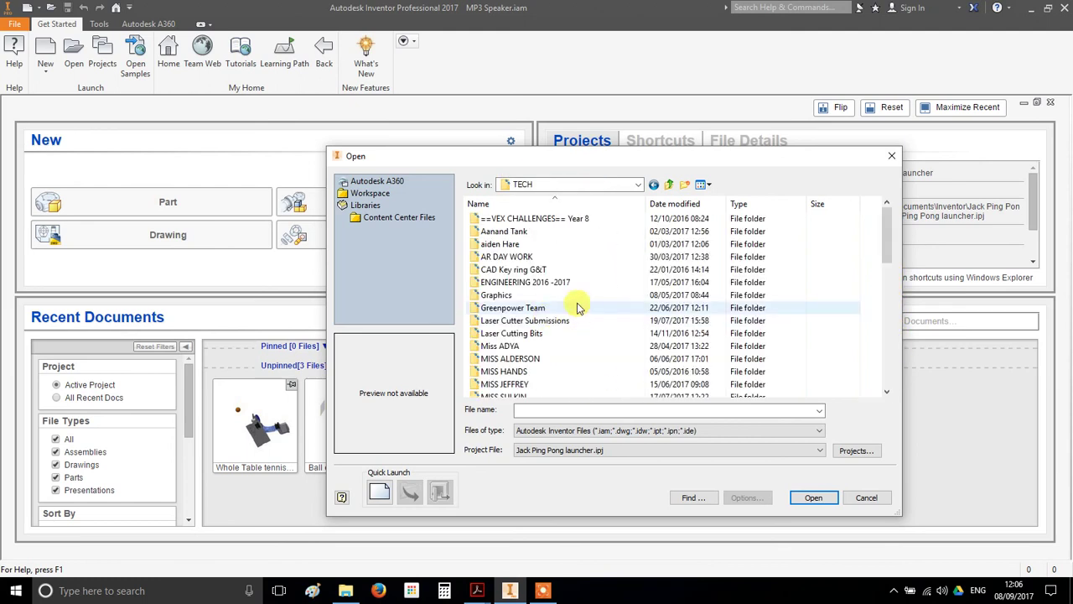
Go through staff folder, Year 9 Electronics and MP3 Speaker Design & Make 2017 into 3D CAD
{"action": "scroll", "coordinate": [575, 307], "scroll_direction": "down", "scroll_amount": 3}
{"action": "left_click", "coordinate": [509, 345]}
{"action": "left_click", "coordinate": [508, 343]}
{"action": "double_click", "coordinate": [511, 343]}
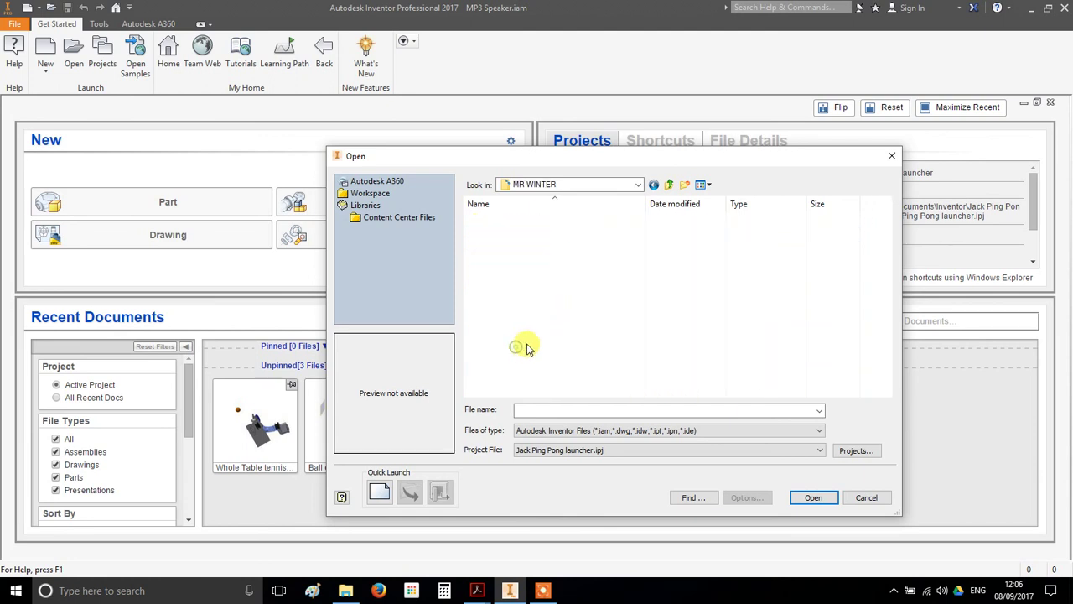
{"action": "scroll", "coordinate": [625, 286], "scroll_direction": "up", "scroll_amount": 1}
{"action": "scroll", "coordinate": [588, 306], "scroll_direction": "down", "scroll_amount": 3}
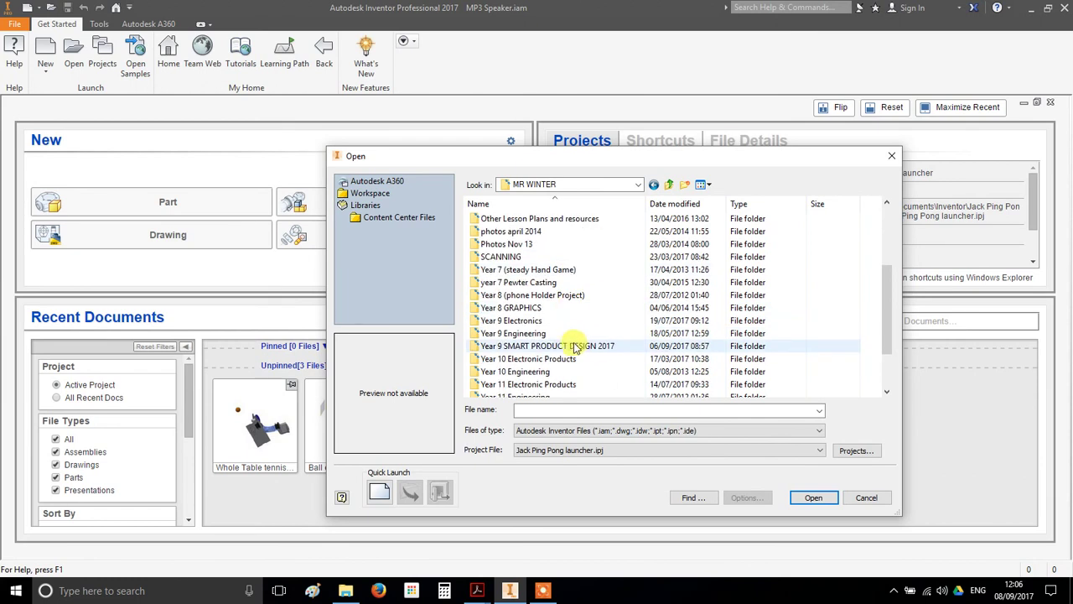
{"action": "double_click", "coordinate": [522, 322]}
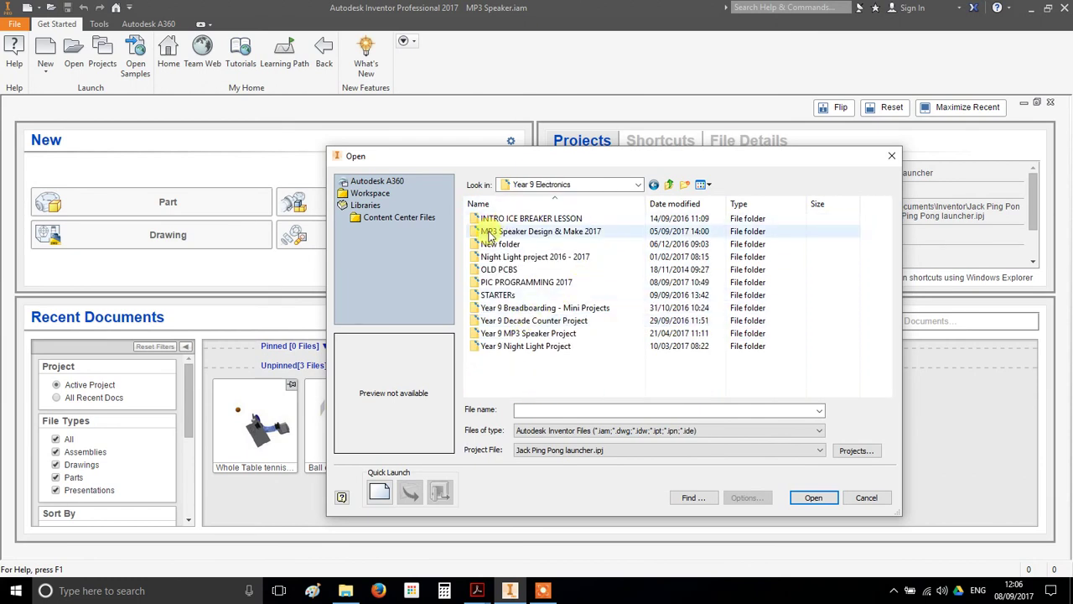
{"action": "double_click", "coordinate": [610, 233]}
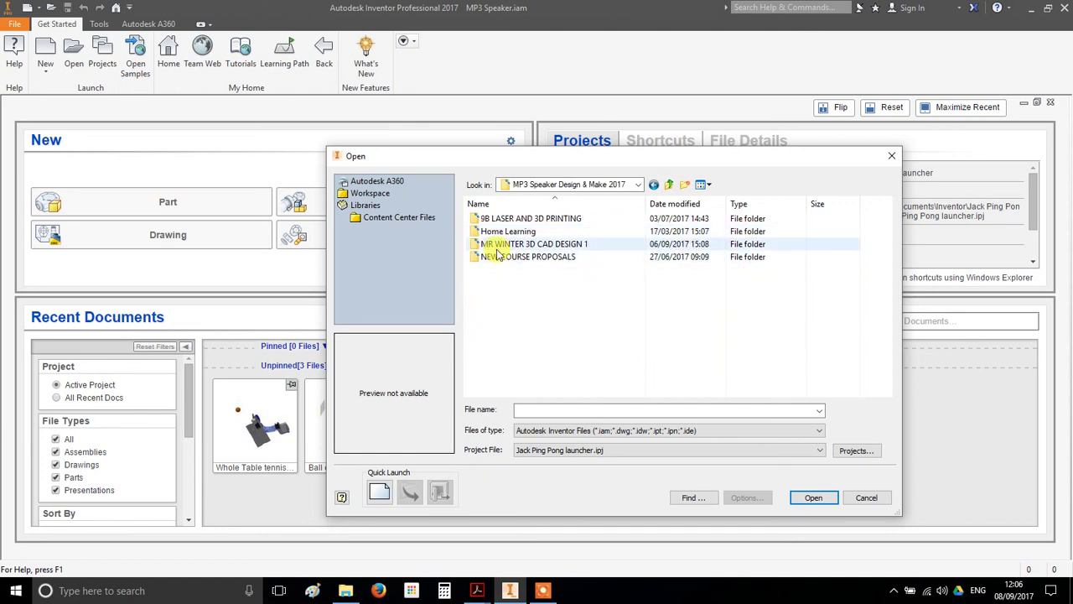
{"action": "double_click", "coordinate": [595, 244]}
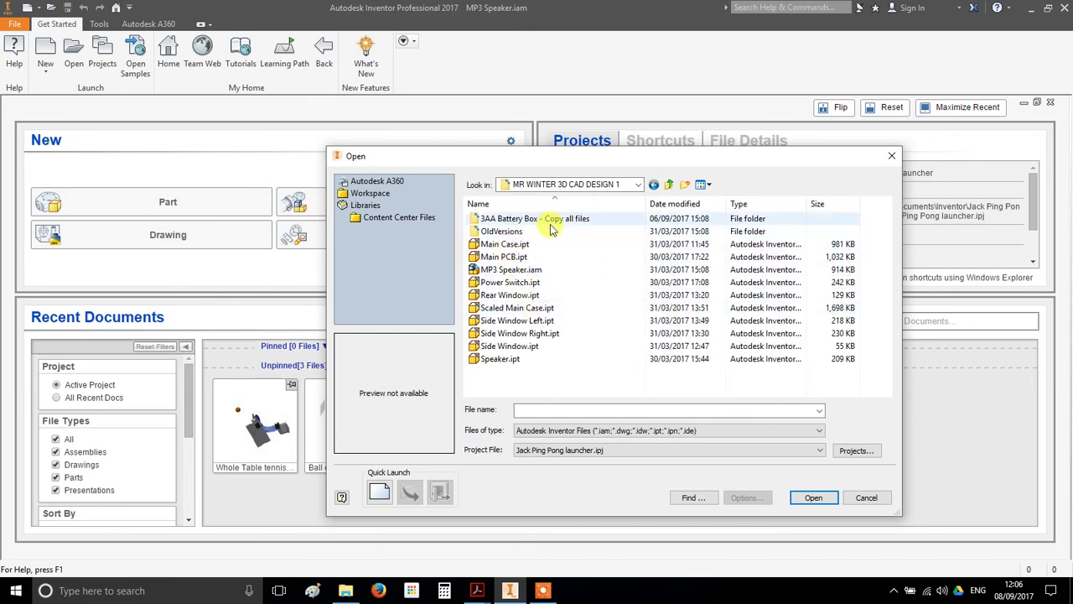
Open MP3 Speaker.iam, confirming it opens from its current location
{"action": "left_click", "coordinate": [510, 270]}
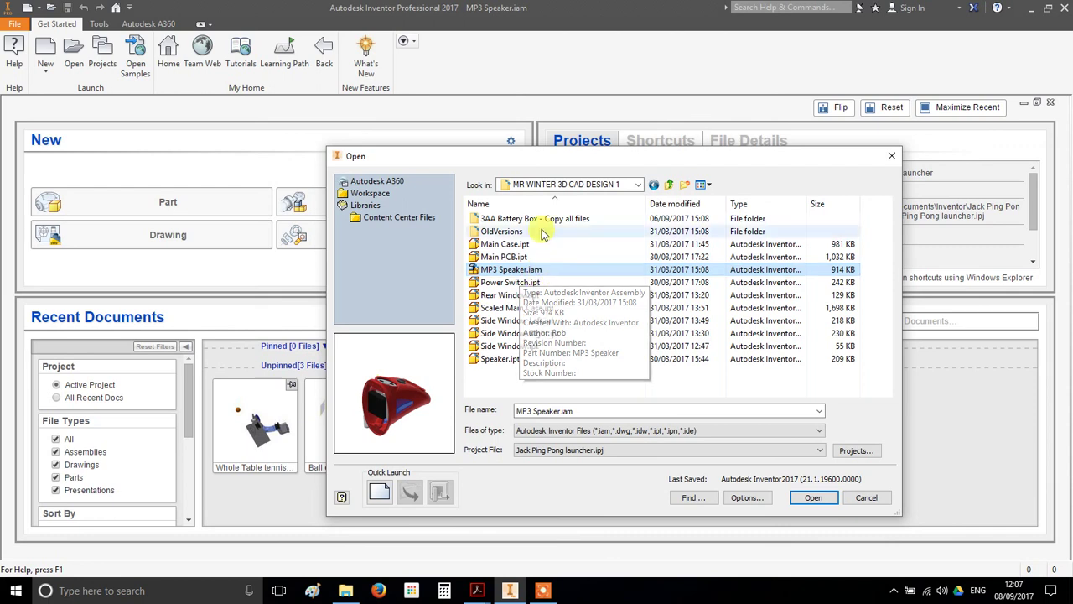
{"action": "left_click", "coordinate": [813, 499]}
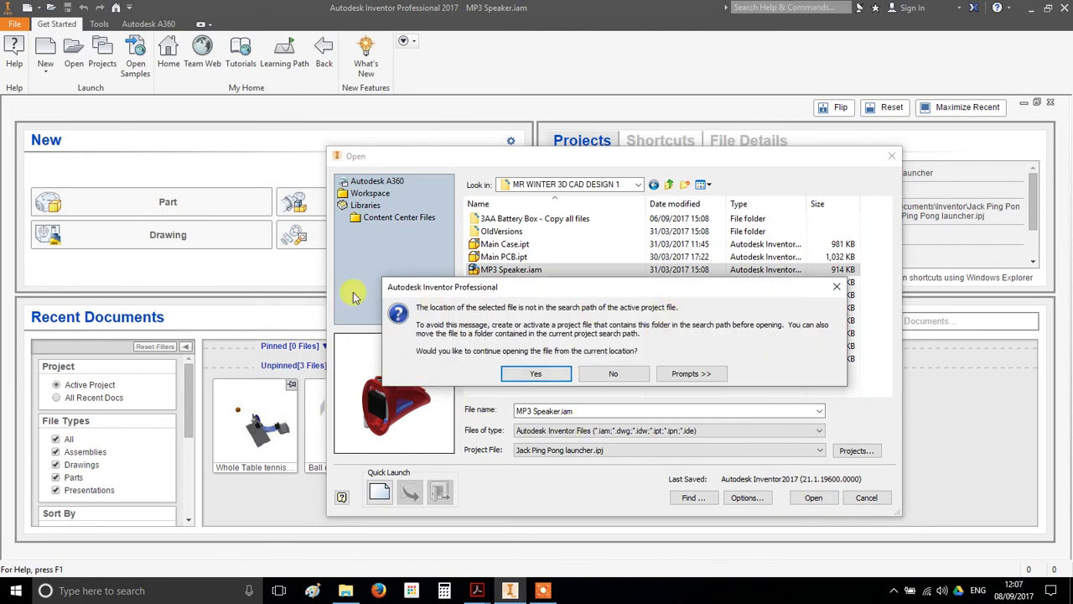
{"action": "left_click", "coordinate": [537, 373]}
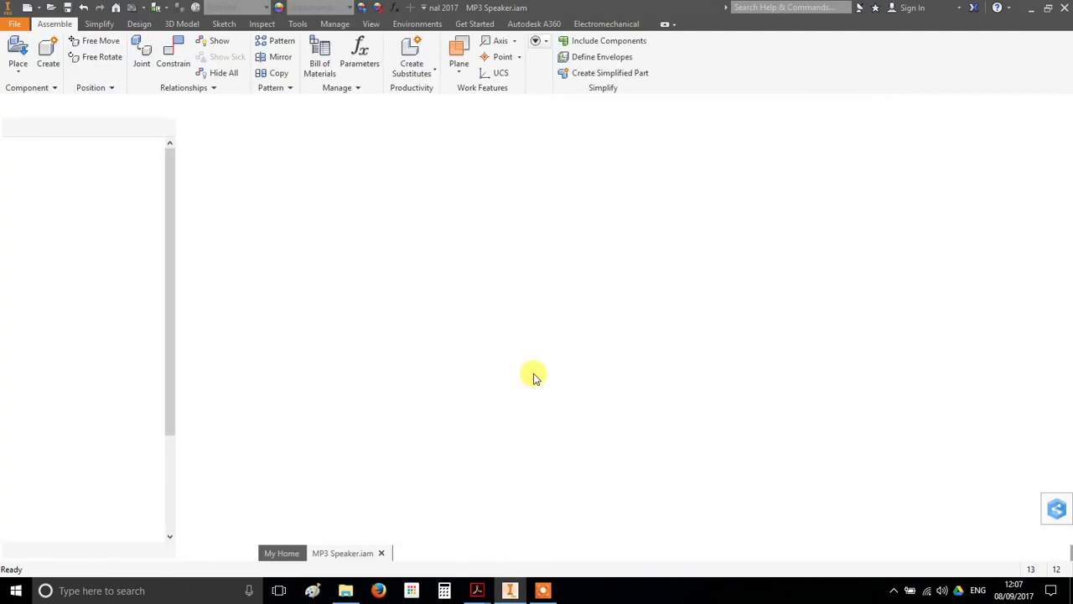
Pan the loaded MP3 Speaker assembly into view, then select and deselect the red main case
{"action": "middle_click_drag", "start_coordinate": [838, 223], "coordinate": [755, 328]}
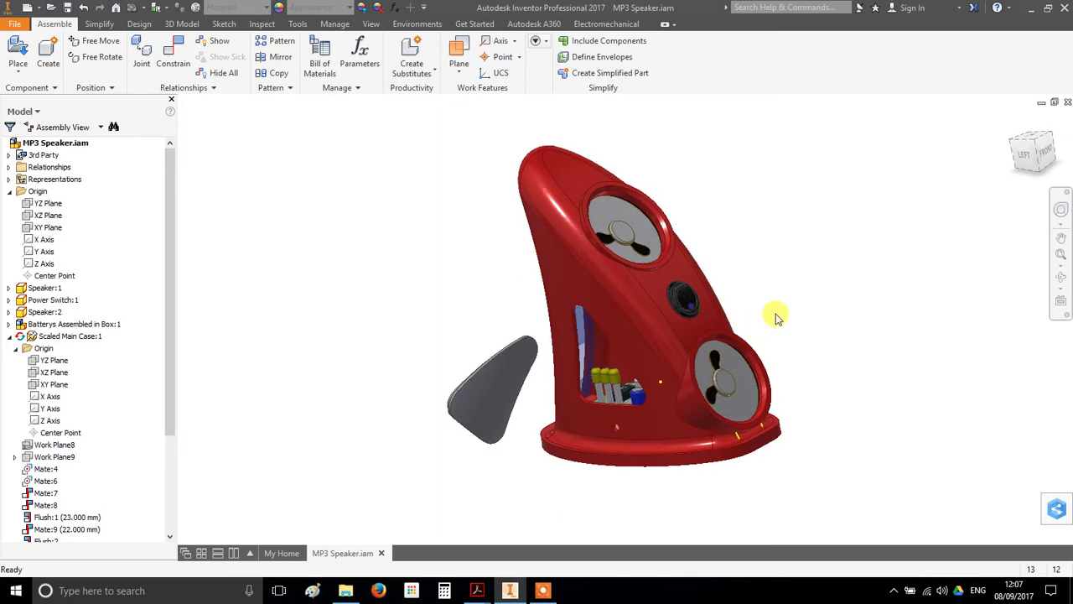
{"action": "left_click", "coordinate": [658, 324]}
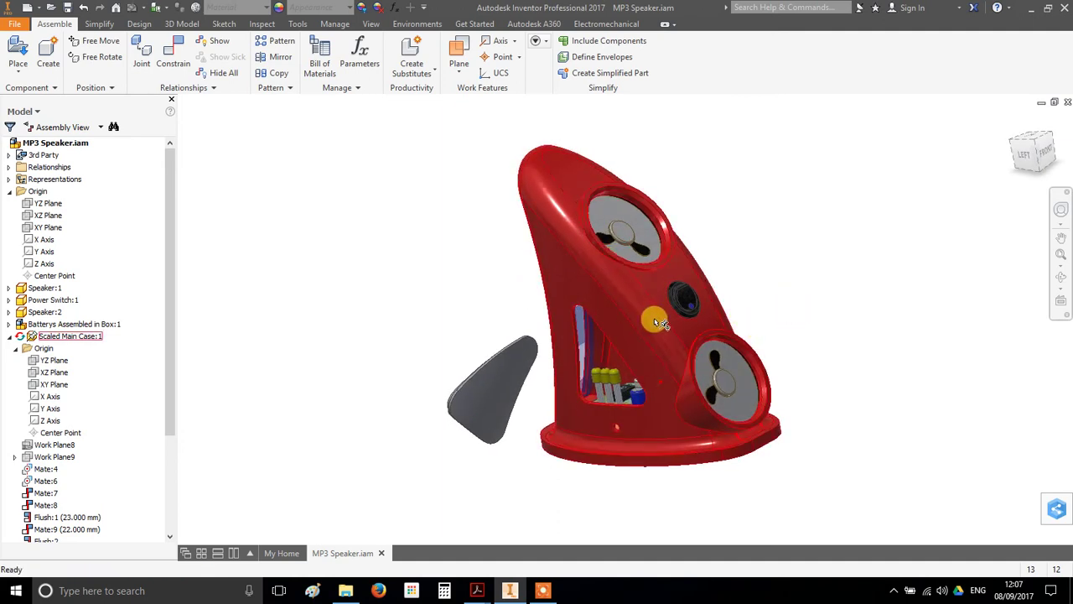
{"action": "left_click", "coordinate": [733, 298]}
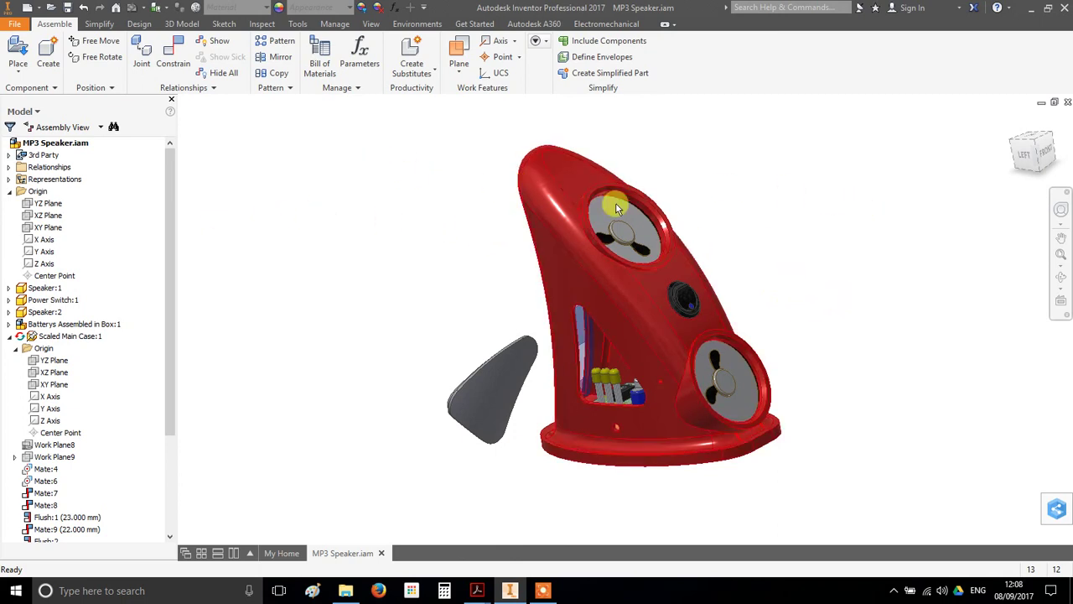
Cycle the ViewCube through Front, Top, Left, Front, Bottom and finally Right views
{"action": "left_click", "coordinate": [1048, 158]}
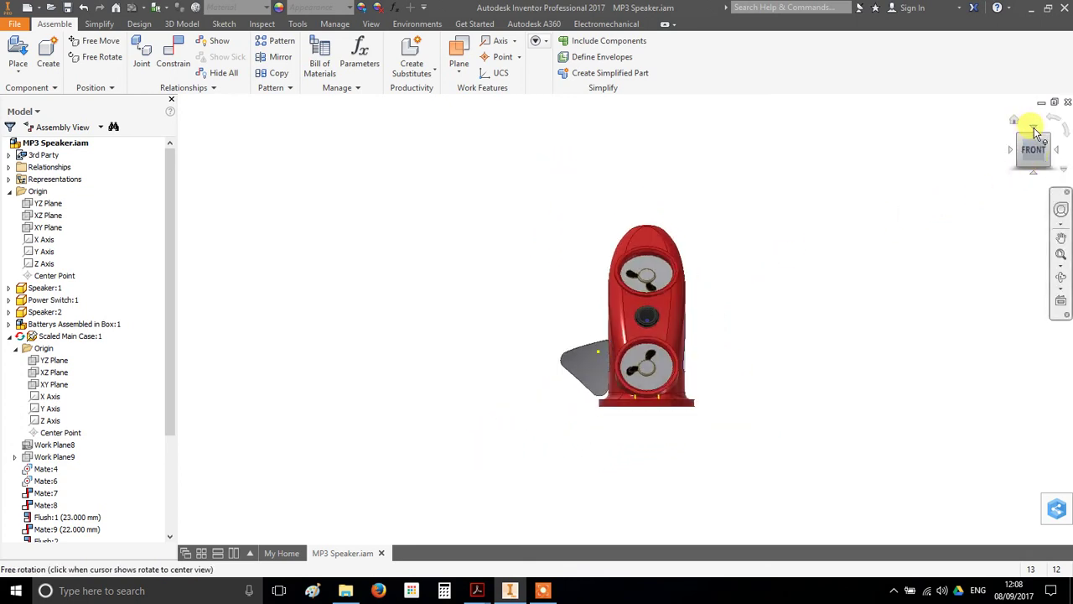
{"action": "left_click", "coordinate": [1034, 130]}
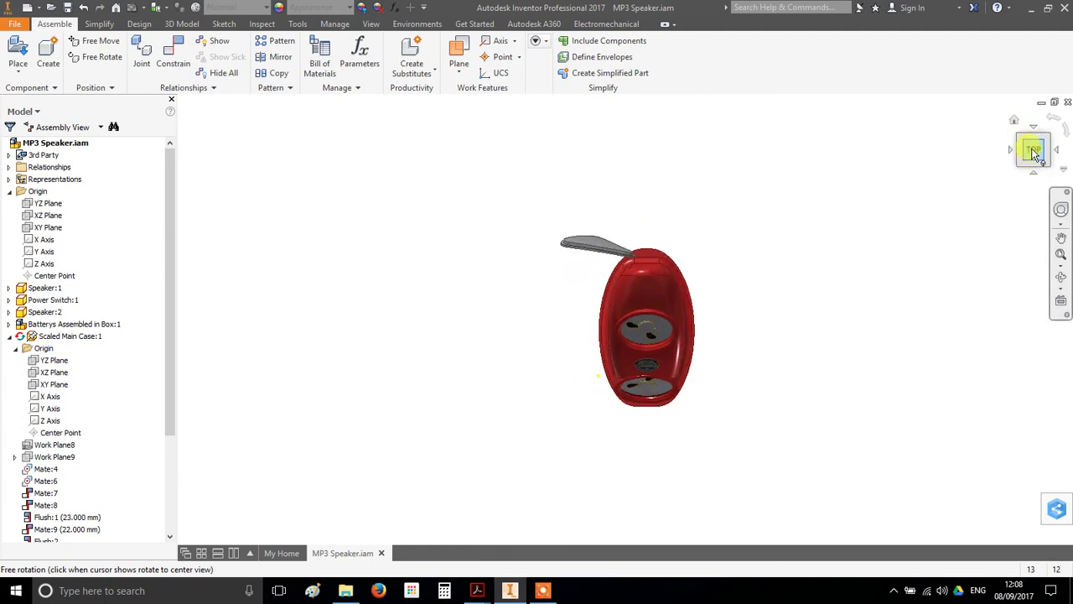
{"action": "left_click", "coordinate": [1012, 150]}
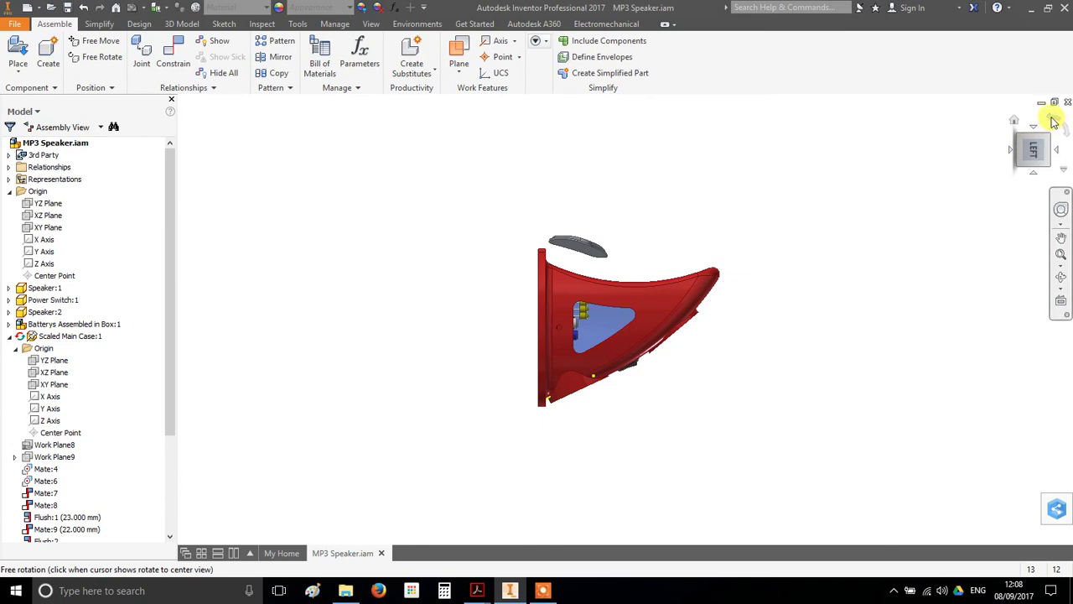
{"action": "left_click", "coordinate": [1054, 122]}
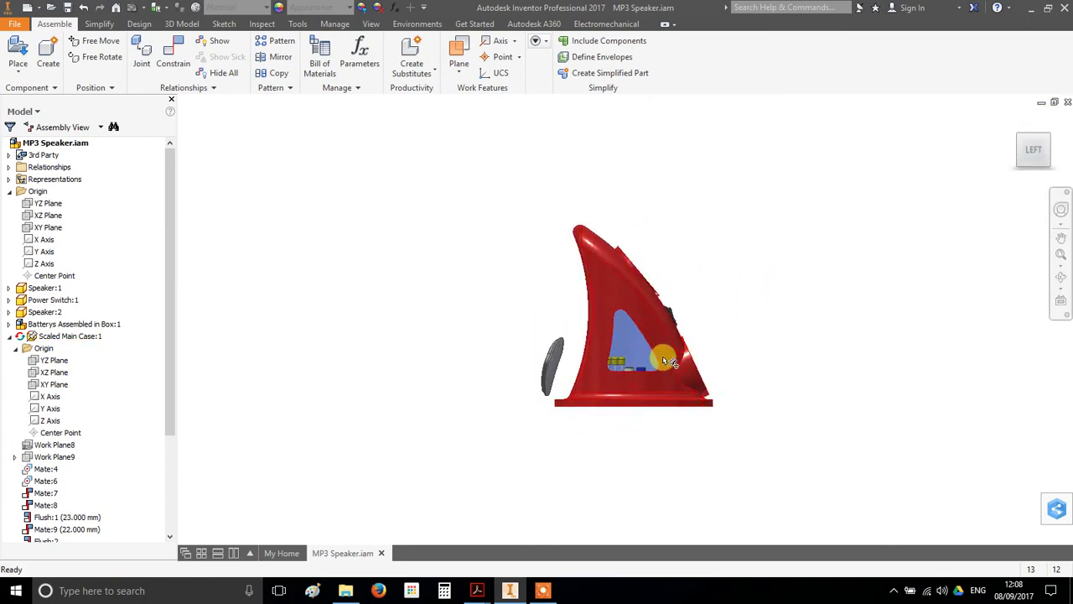
{"action": "left_click", "coordinate": [1059, 156]}
{"action": "left_click", "coordinate": [1054, 154]}
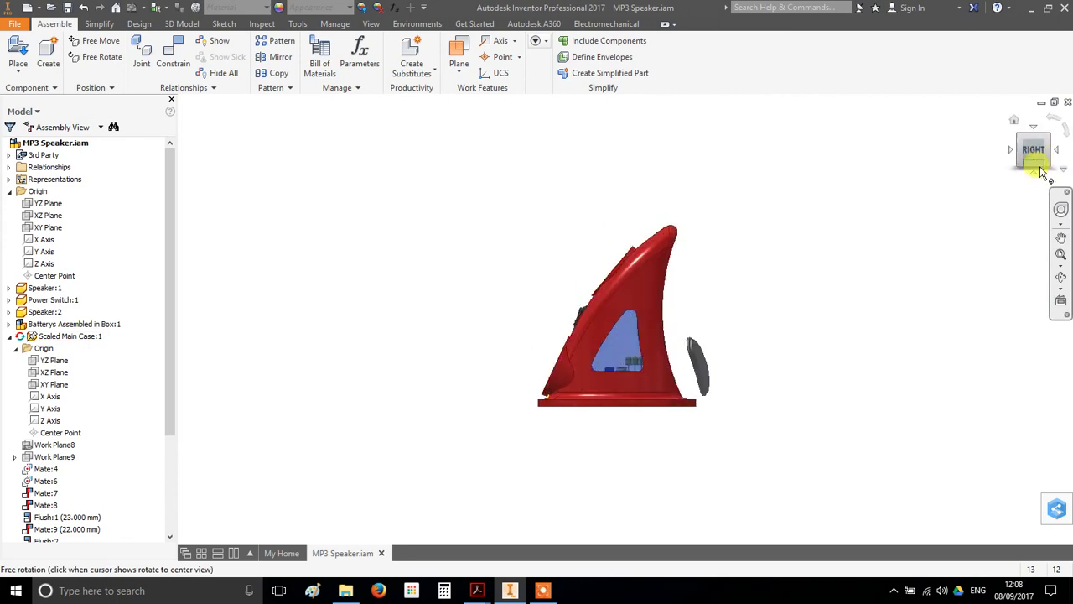
{"action": "left_click", "coordinate": [1036, 173]}
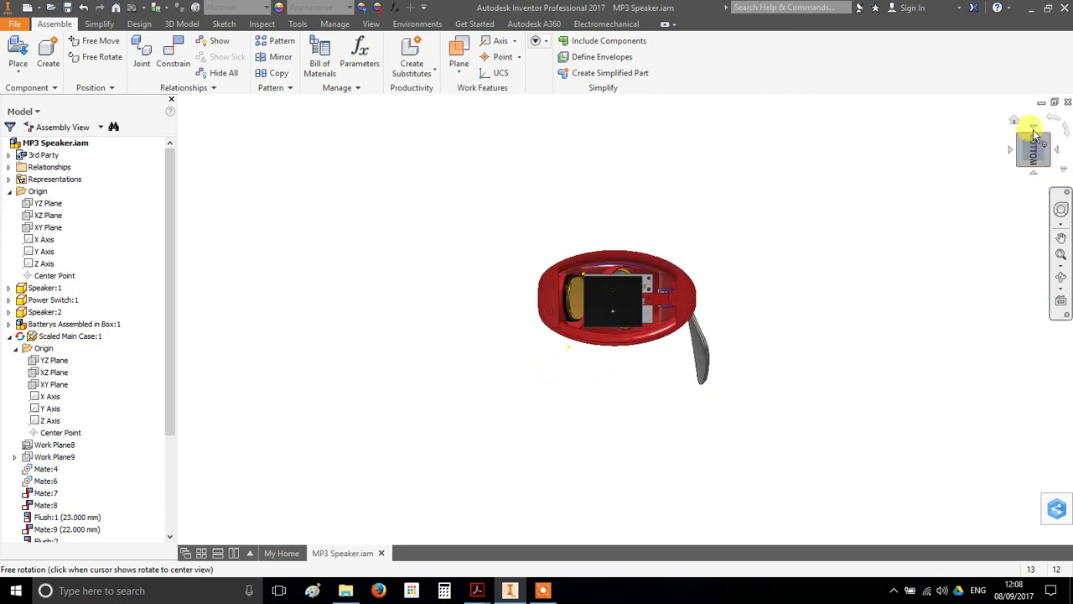
{"action": "left_click", "coordinate": [1037, 136]}
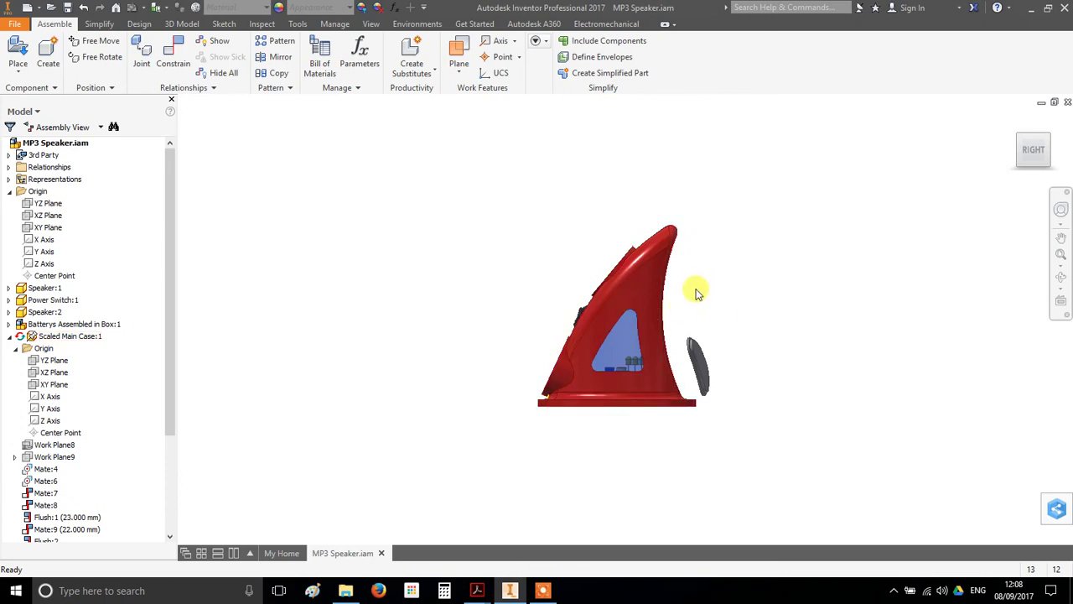
{"action": "scroll", "coordinate": [696, 292], "scroll_direction": "down", "scroll_amount": 5}
{"action": "scroll", "coordinate": [696, 293], "scroll_direction": "up", "scroll_amount": 8}
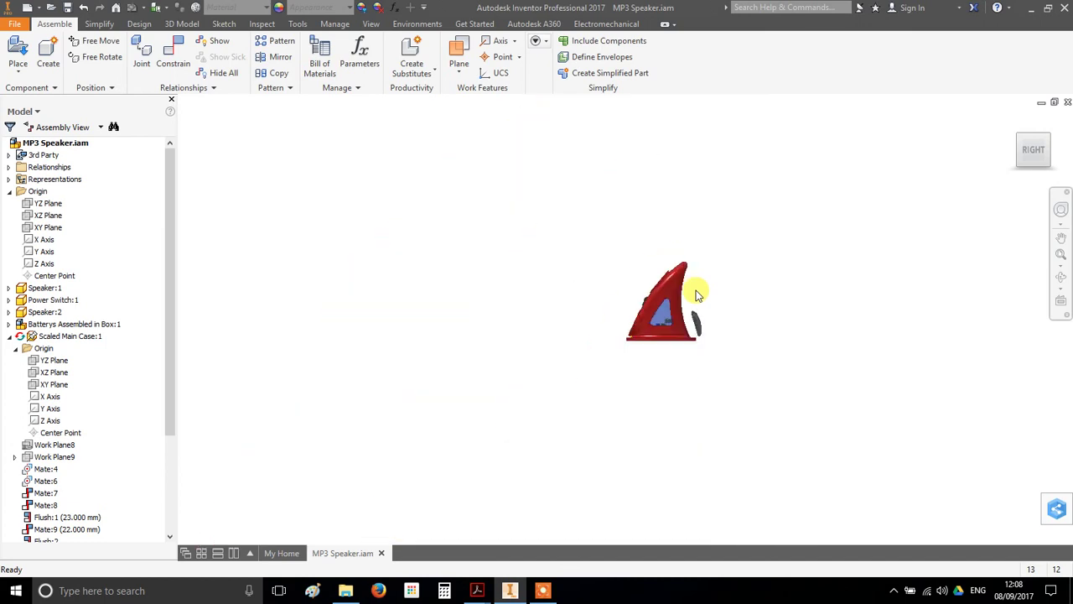
{"action": "scroll", "coordinate": [696, 292], "scroll_direction": "down", "scroll_amount": 4}
{"action": "scroll", "coordinate": [696, 293], "scroll_direction": "down", "scroll_amount": 5}
{"action": "scroll", "coordinate": [696, 293], "scroll_direction": "up", "scroll_amount": 6}
{"action": "scroll", "coordinate": [696, 293], "scroll_direction": "down", "scroll_amount": 8}
{"action": "scroll", "coordinate": [696, 292], "scroll_direction": "up", "scroll_amount": 8}
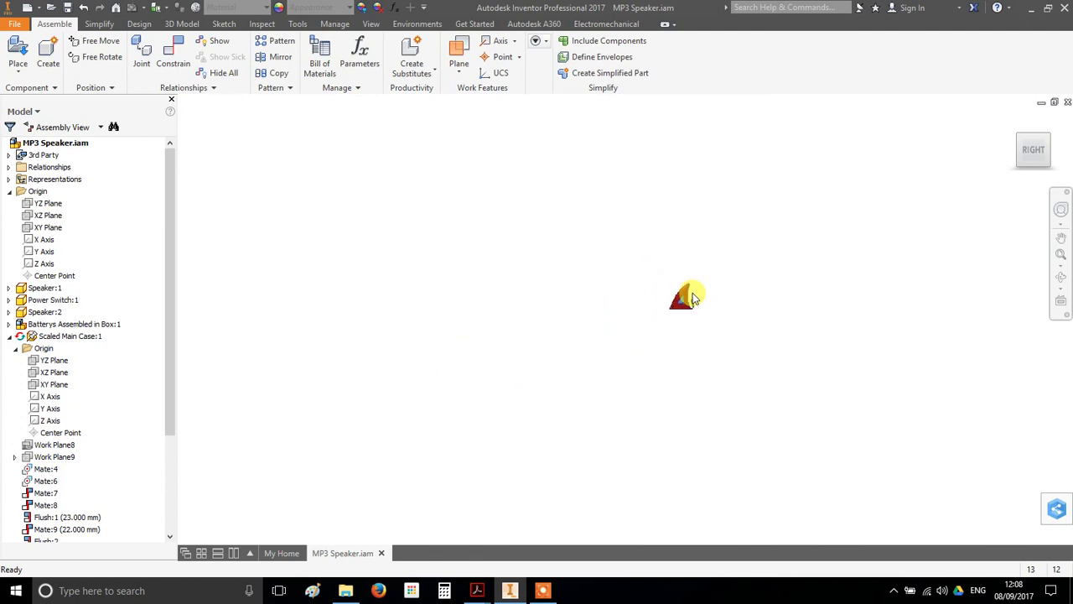
{"action": "scroll", "coordinate": [696, 292], "scroll_direction": "down", "scroll_amount": 4}
{"action": "scroll", "coordinate": [694, 296], "scroll_direction": "down", "scroll_amount": 3}
{"action": "scroll", "coordinate": [694, 296], "scroll_direction": "up", "scroll_amount": 4}
{"action": "scroll", "coordinate": [695, 296], "scroll_direction": "down", "scroll_amount": 3}
{"action": "scroll", "coordinate": [695, 296], "scroll_direction": "up", "scroll_amount": 1}
{"action": "scroll", "coordinate": [694, 298], "scroll_direction": "down", "scroll_amount": 3}
{"action": "scroll", "coordinate": [695, 298], "scroll_direction": "up", "scroll_amount": 2}
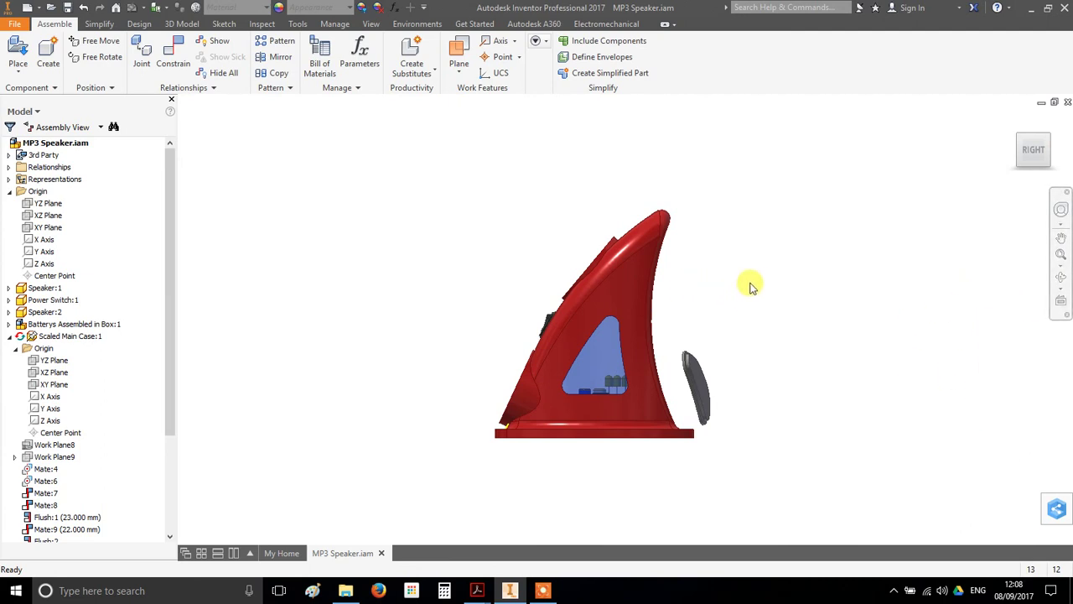
Pan the speaker left and back toward centre, adjusting the zoom
{"action": "key", "text": "F2"}
{"action": "left_click_drag", "start_coordinate": [780, 298], "coordinate": [357, 179]}
{"action": "scroll", "coordinate": [366, 212], "scroll_direction": "down", "scroll_amount": 5}
{"action": "scroll", "coordinate": [408, 199], "scroll_direction": "up", "scroll_amount": 5}
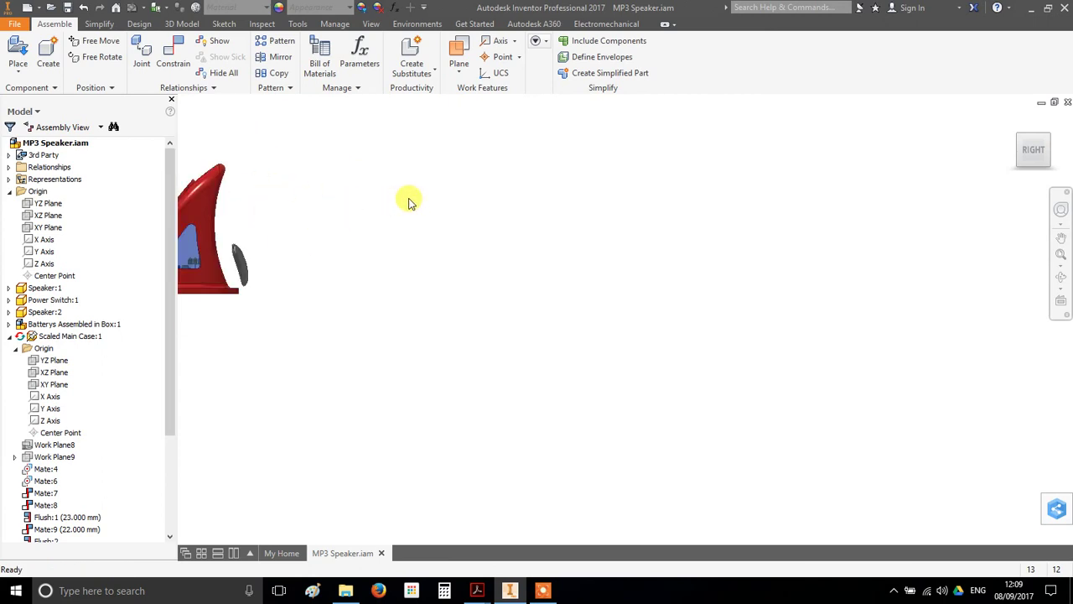
{"action": "scroll", "coordinate": [385, 210], "scroll_direction": "down", "scroll_amount": 3}
{"action": "key", "text": "F2"}
{"action": "left_click_drag", "start_coordinate": [377, 206], "coordinate": [647, 307]}
{"action": "scroll", "coordinate": [634, 304], "scroll_direction": "up", "scroll_amount": 5}
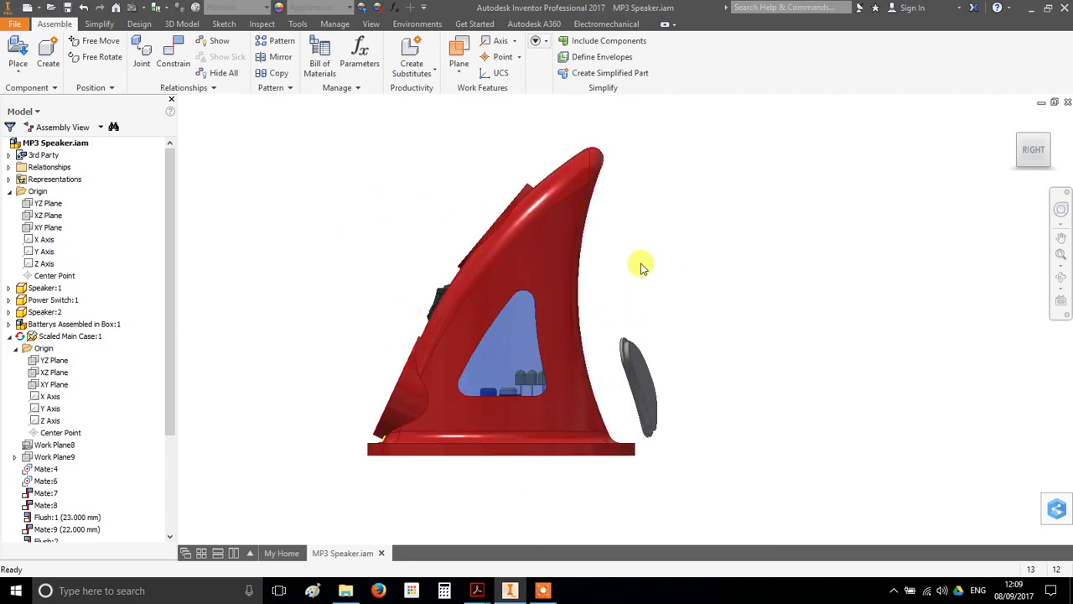
Turn the view from Right to Front with the ViewCube arrow and refit the zoom
{"action": "left_click", "coordinate": [1008, 152]}
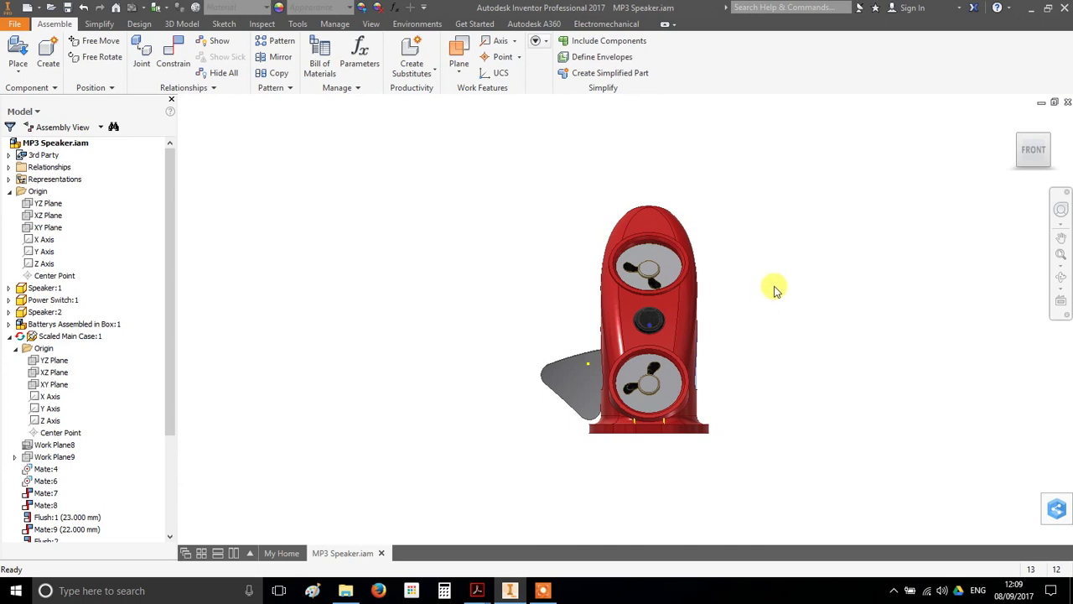
{"action": "scroll", "coordinate": [775, 289], "scroll_direction": "down", "scroll_amount": 5}
{"action": "scroll", "coordinate": [780, 288], "scroll_direction": "up", "scroll_amount": 5}
{"action": "scroll", "coordinate": [786, 287], "scroll_direction": "down", "scroll_amount": 6}
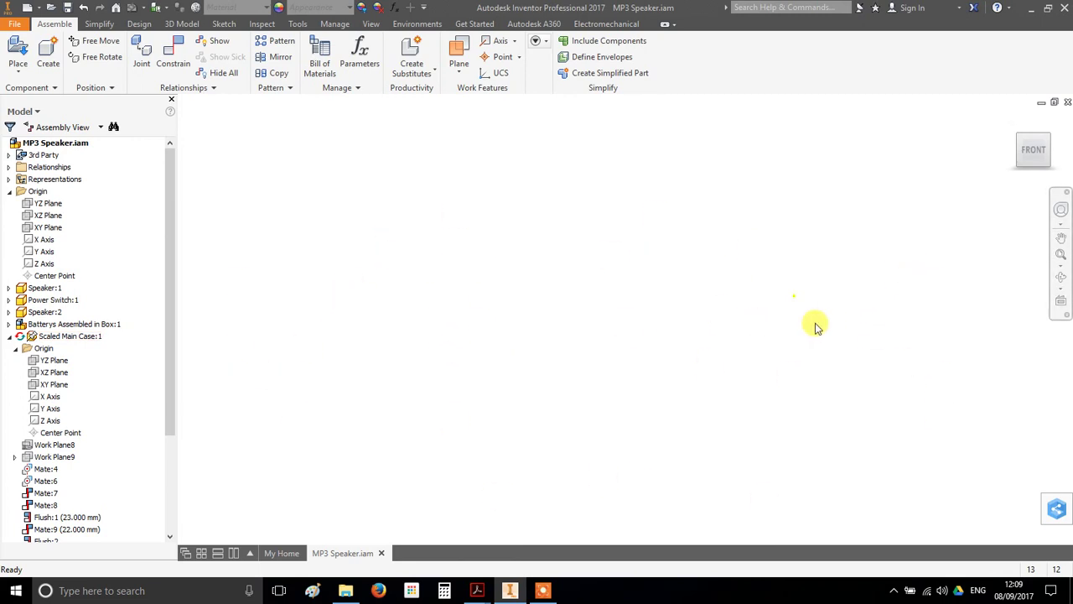
{"action": "left_click", "coordinate": [1061, 255]}
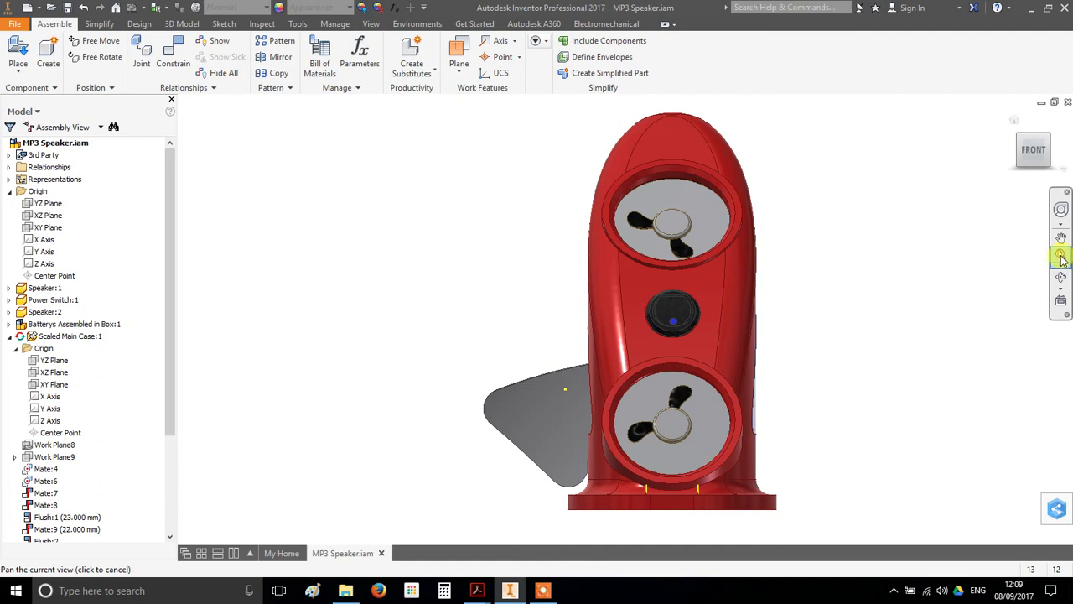
{"action": "scroll", "coordinate": [882, 328], "scroll_direction": "down", "scroll_amount": 8}
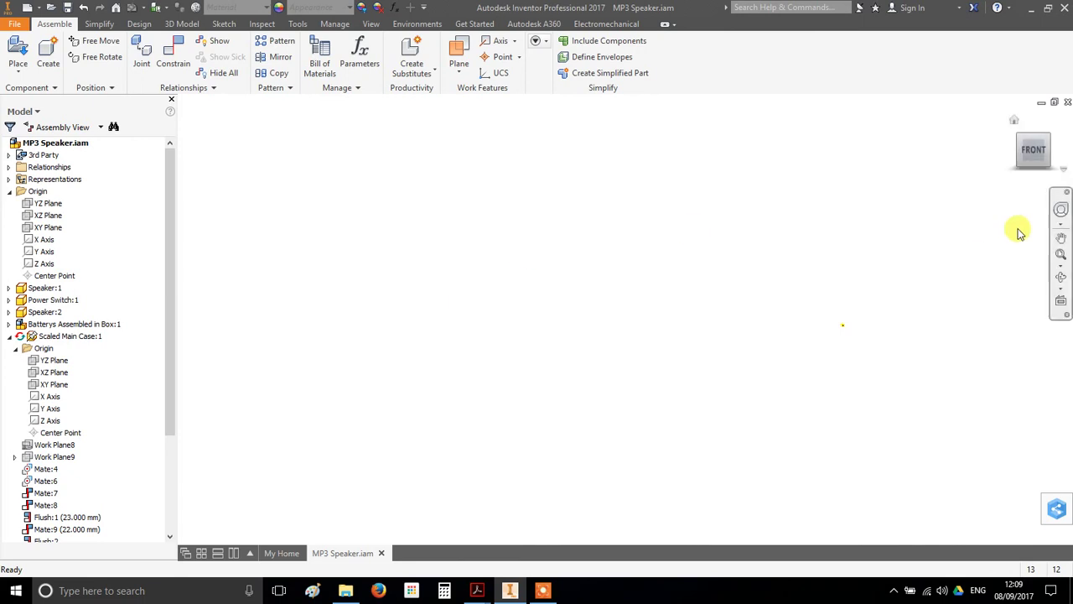
{"action": "left_click", "coordinate": [1059, 239]}
{"action": "left_click", "coordinate": [1062, 256]}
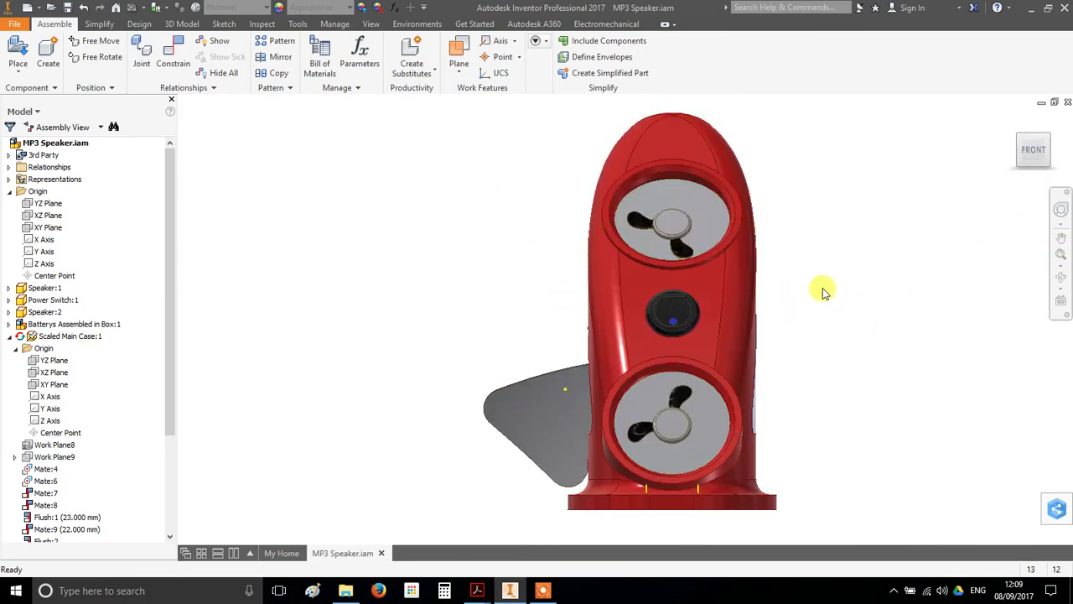
{"action": "scroll", "coordinate": [834, 302], "scroll_direction": "up", "scroll_amount": 4}
Pan and orbit the speaker to a tilted view, zooming in and out
{"action": "middle_click_drag", "start_coordinate": [868, 346], "coordinate": [572, 335]}
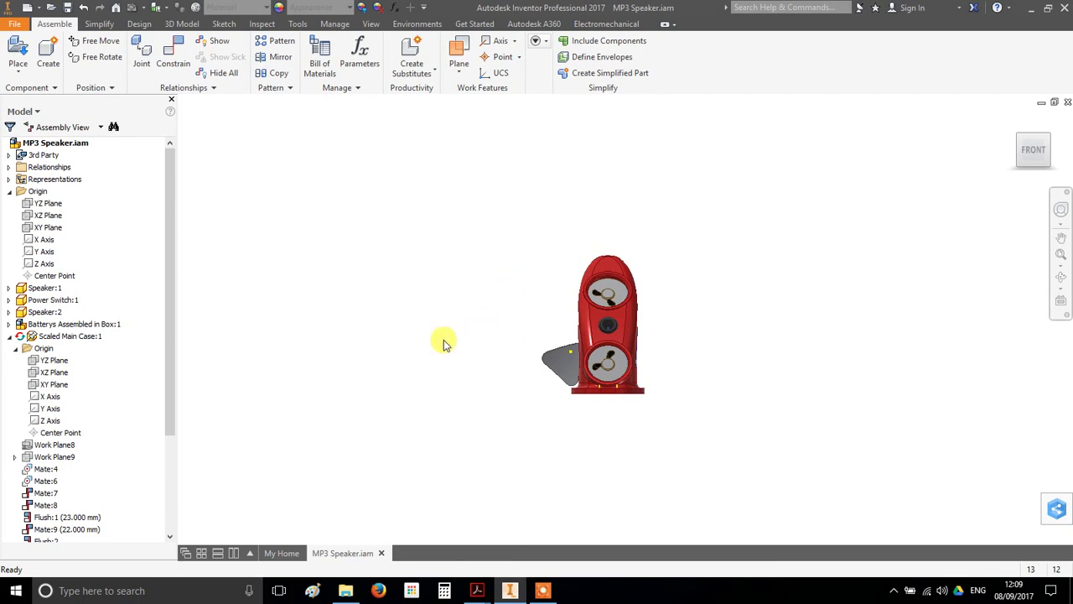
{"action": "middle_click_drag", "start_coordinate": [442, 344], "coordinate": [721, 218], "text": "shift"}
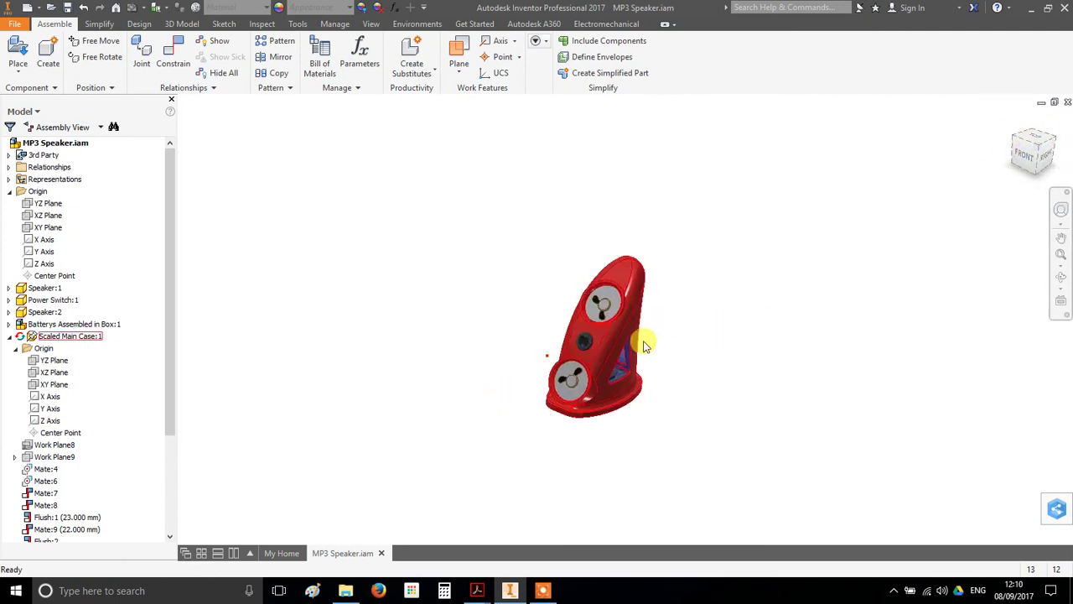
{"action": "middle_click_drag", "start_coordinate": [664, 359], "coordinate": [652, 301]}
{"action": "scroll", "coordinate": [579, 358], "scroll_direction": "down", "scroll_amount": 3}
{"action": "scroll", "coordinate": [578, 354], "scroll_direction": "up", "scroll_amount": 5}
{"action": "scroll", "coordinate": [575, 356], "scroll_direction": "down", "scroll_amount": 1}
{"action": "scroll", "coordinate": [548, 366], "scroll_direction": "up", "scroll_amount": 5}
{"action": "scroll", "coordinate": [542, 377], "scroll_direction": "down", "scroll_amount": 5}
{"action": "scroll", "coordinate": [440, 329], "scroll_direction": "up", "scroll_amount": 5}
{"action": "scroll", "coordinate": [485, 321], "scroll_direction": "down", "scroll_amount": 4}
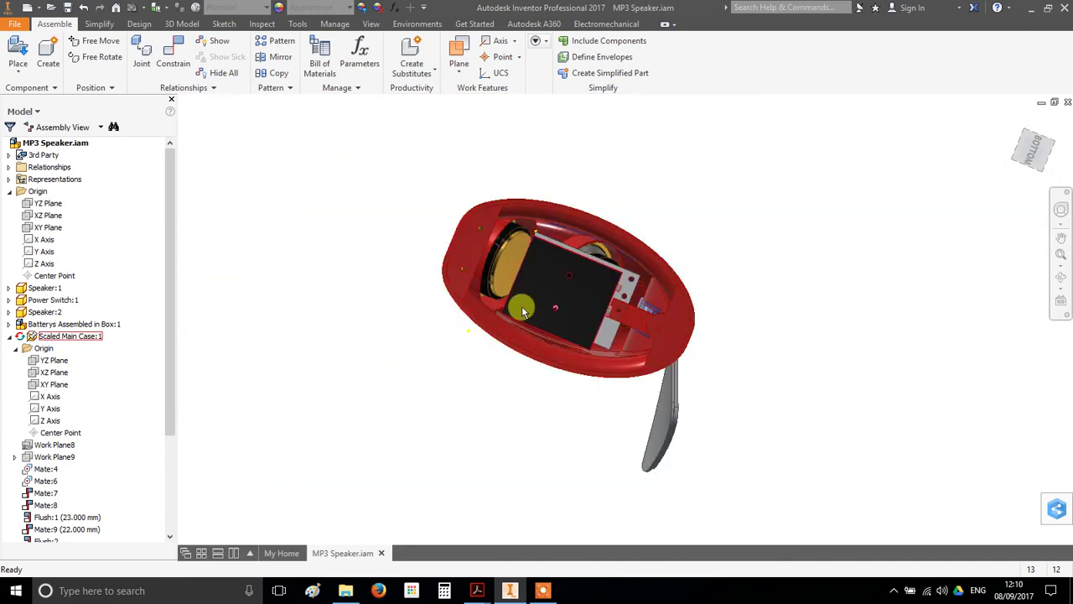
Orbit toward the back until looking into the open underside at the battery box
{"action": "middle_click_drag", "start_coordinate": [485, 322], "coordinate": [619, 285], "text": "shift"}
{"action": "scroll", "coordinate": [621, 289], "scroll_direction": "up", "scroll_amount": 5}
{"action": "scroll", "coordinate": [620, 289], "scroll_direction": "down", "scroll_amount": 5}
{"action": "middle_click_drag", "start_coordinate": [517, 359], "coordinate": [719, 372], "text": "shift"}
{"action": "scroll", "coordinate": [633, 321], "scroll_direction": "up", "scroll_amount": 3}
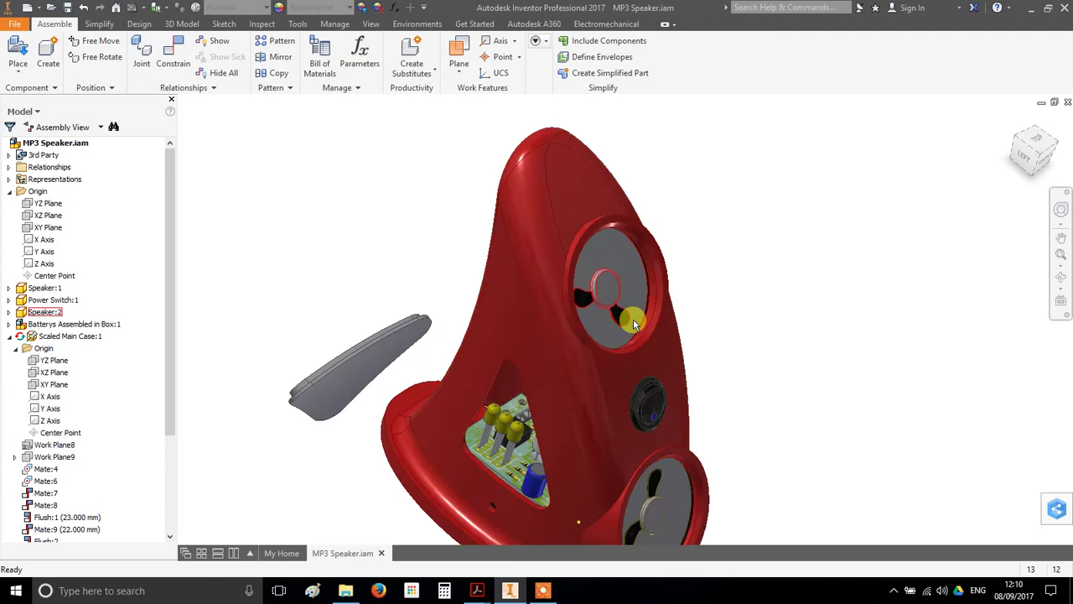
{"action": "scroll", "coordinate": [633, 321], "scroll_direction": "down", "scroll_amount": 3}
{"action": "middle_click_drag", "start_coordinate": [635, 316], "coordinate": [644, 366], "text": "shift"}
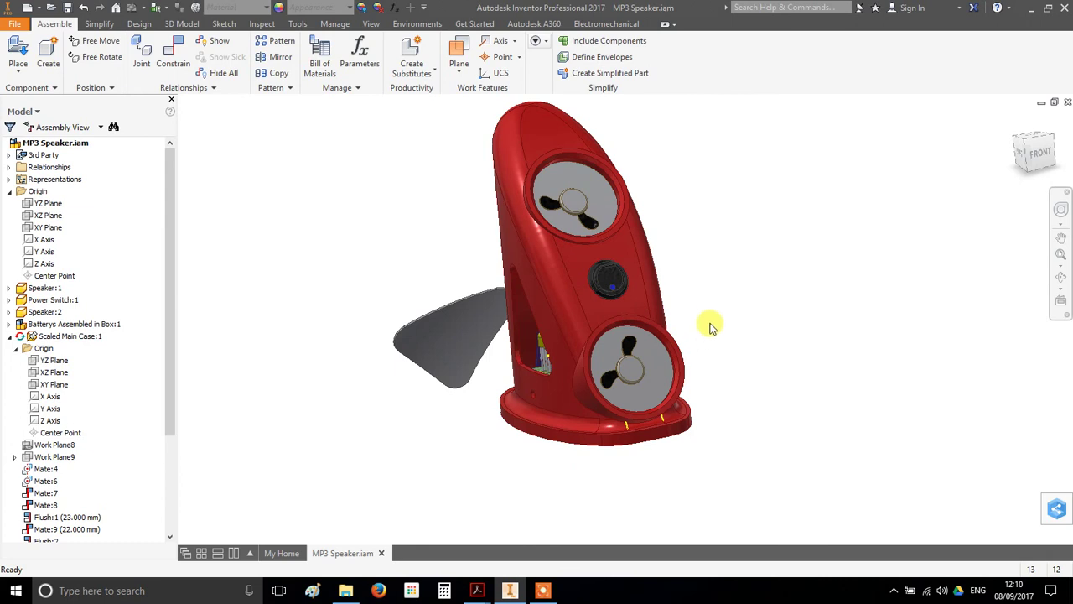
{"action": "middle_click_drag", "start_coordinate": [717, 306], "coordinate": [723, 344]}
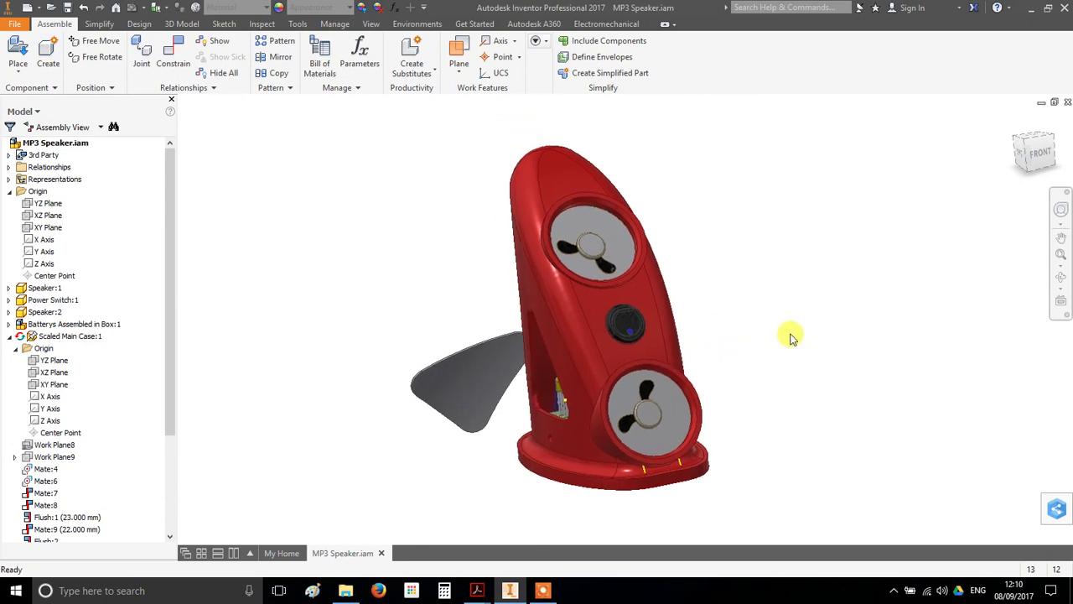
{"action": "middle_click_drag", "start_coordinate": [683, 405], "coordinate": [811, 343], "text": "shift"}
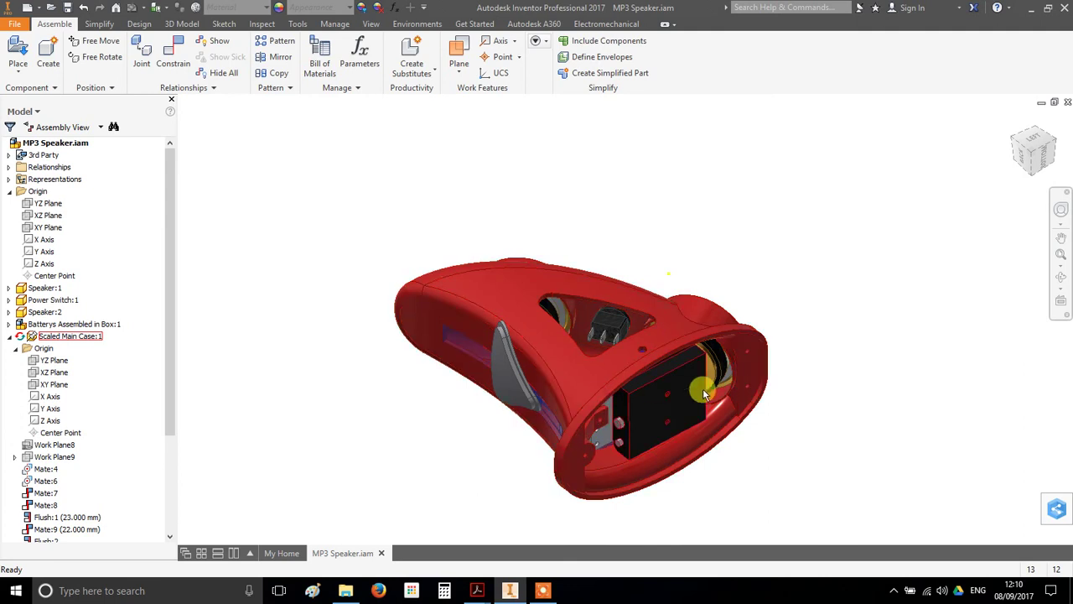
Use Look At to face the case rim, then view the case's open bottom face-on
{"action": "left_click", "coordinate": [1061, 277]}
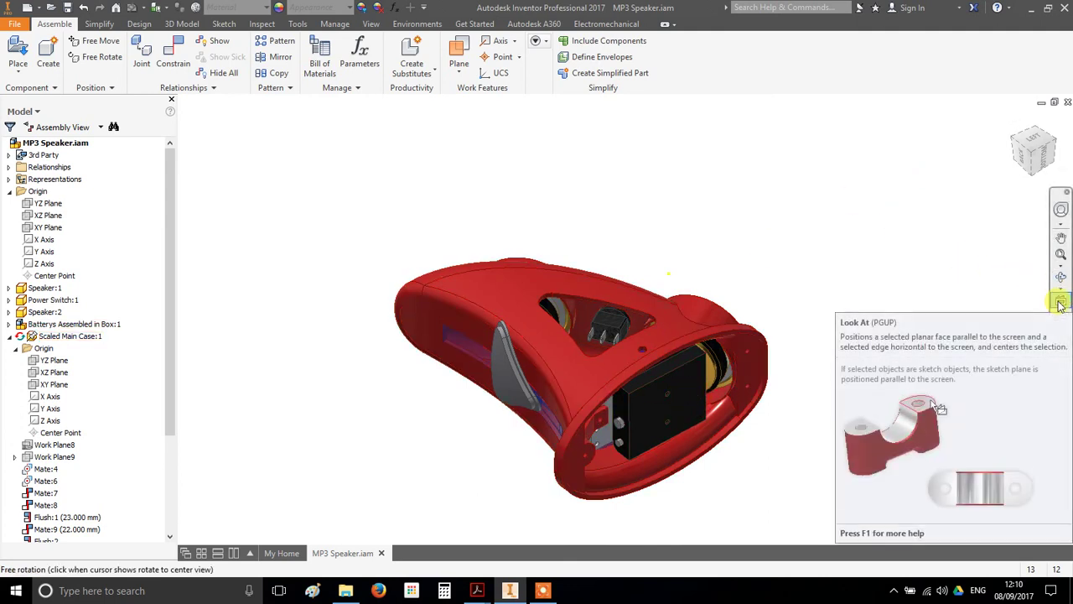
{"action": "left_click", "coordinate": [1063, 306]}
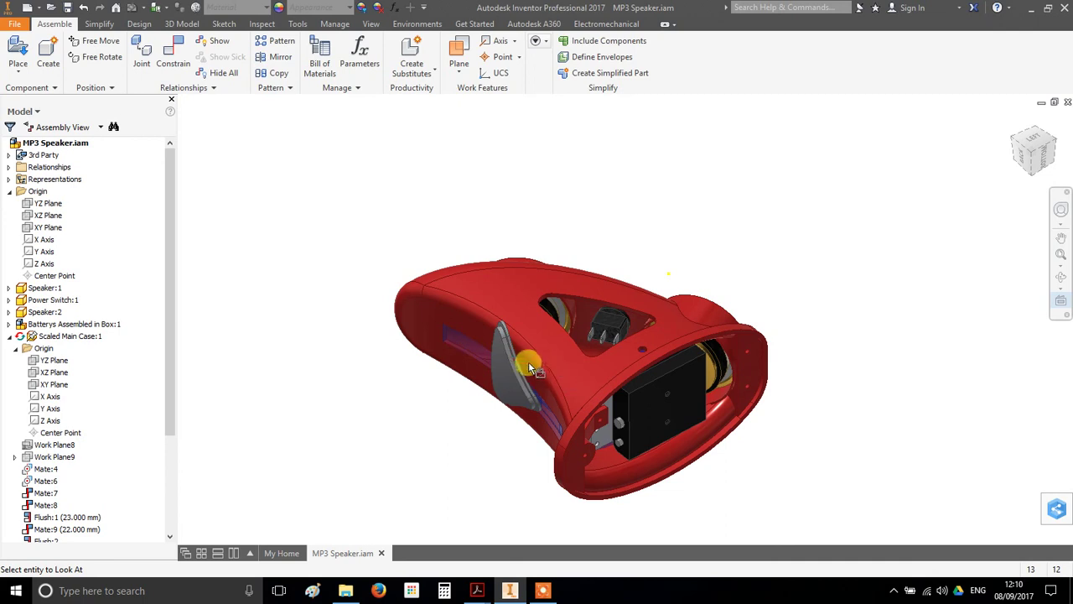
{"action": "left_click", "coordinate": [752, 367]}
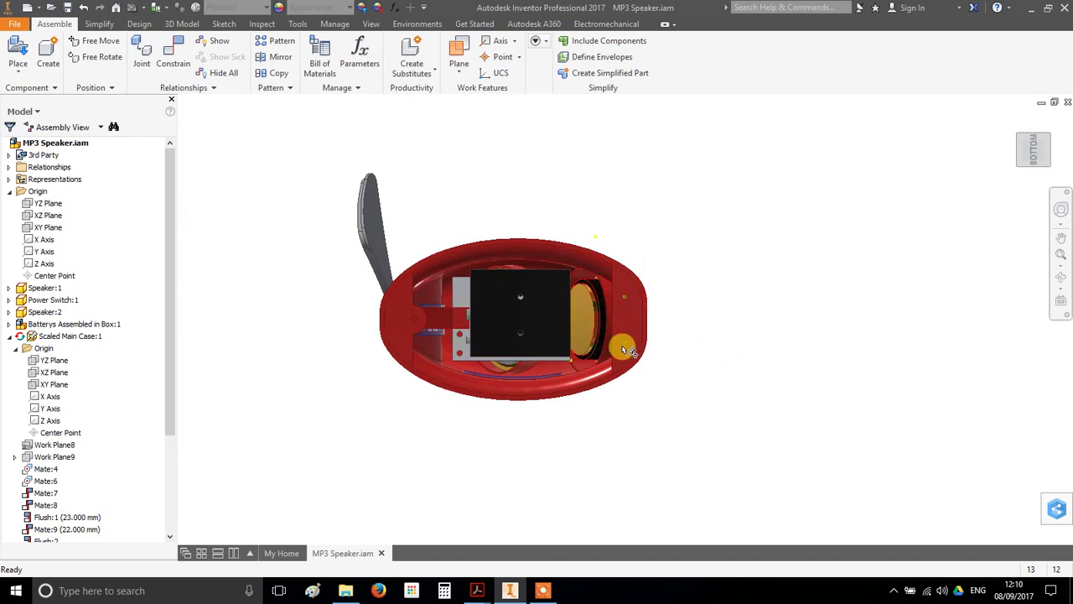
{"action": "key", "text": "F5"}
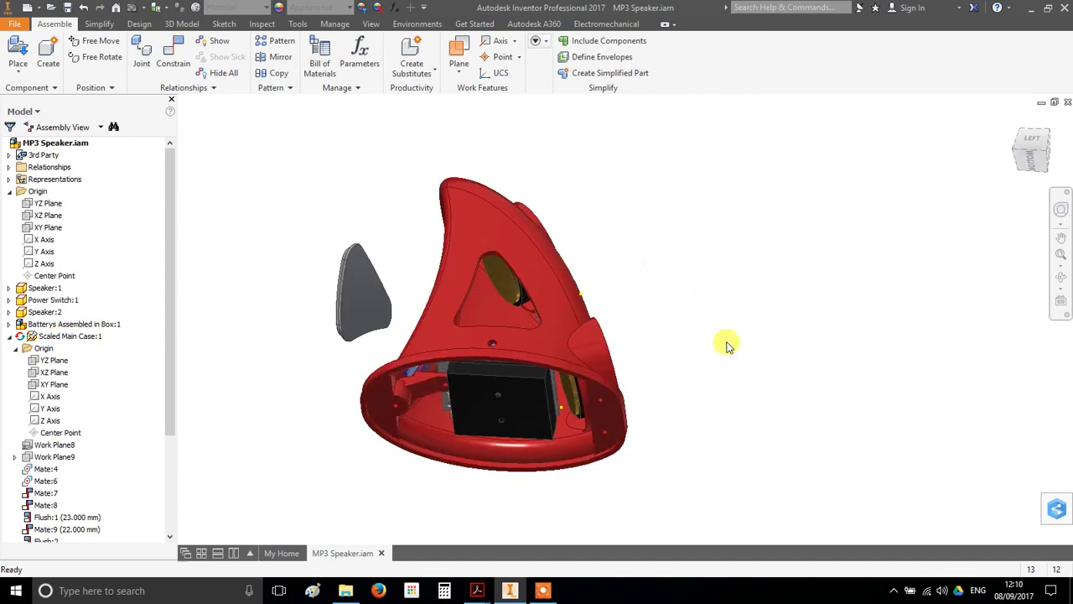
{"action": "left_click", "coordinate": [1061, 300]}
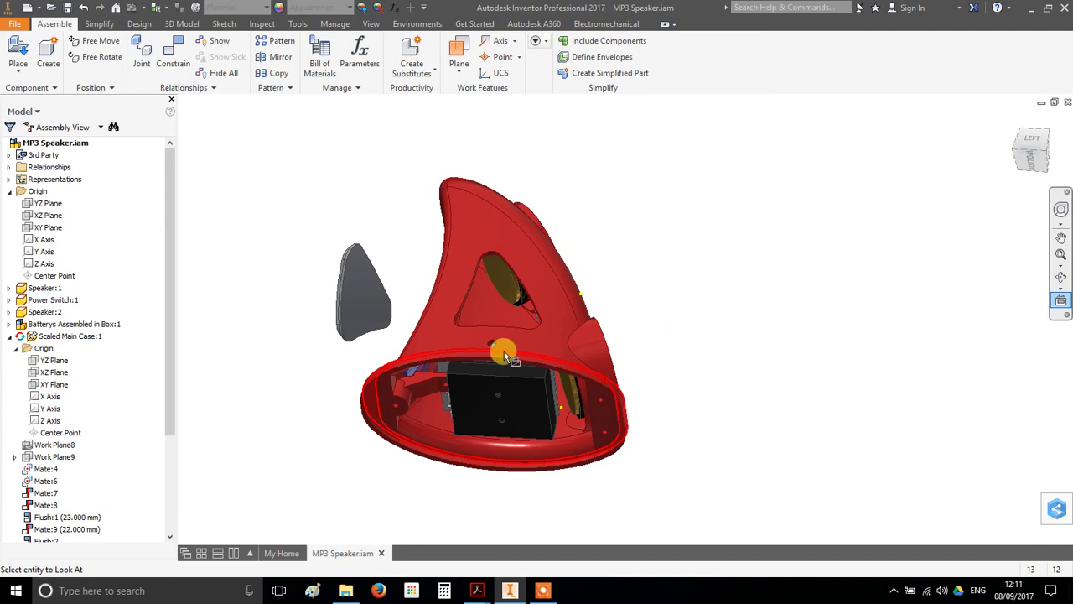
{"action": "left_click", "coordinate": [505, 352]}
Orbit from the bottom view back to an angled front view of the speaker
{"action": "key", "text": "F4"}
{"action": "left_click_drag", "start_coordinate": [951, 359], "coordinate": [696, 334]}
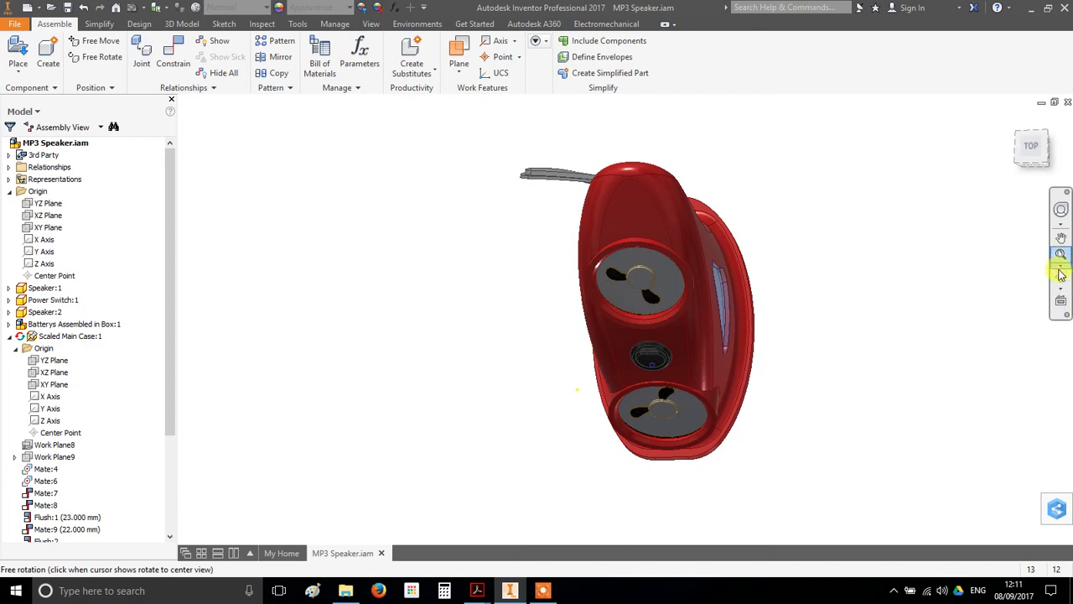
{"action": "left_click_drag", "start_coordinate": [855, 397], "coordinate": [750, 391]}
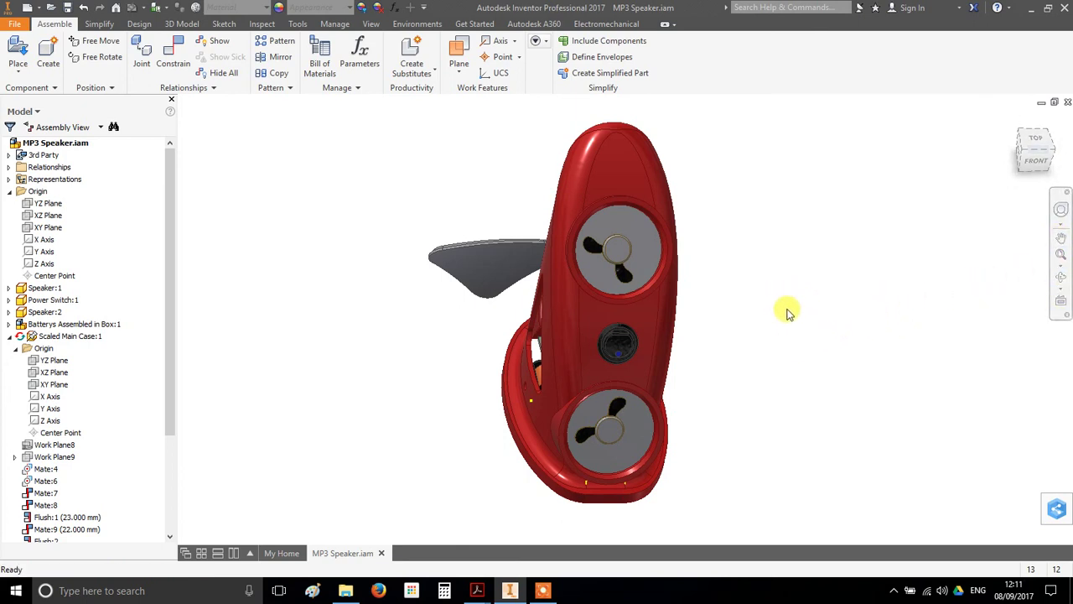
Orbit behind the speaker to show the circuit board through the side opening, then zoom and pan
{"action": "middle_click_drag", "start_coordinate": [748, 313], "coordinate": [719, 491], "text": "shift"}
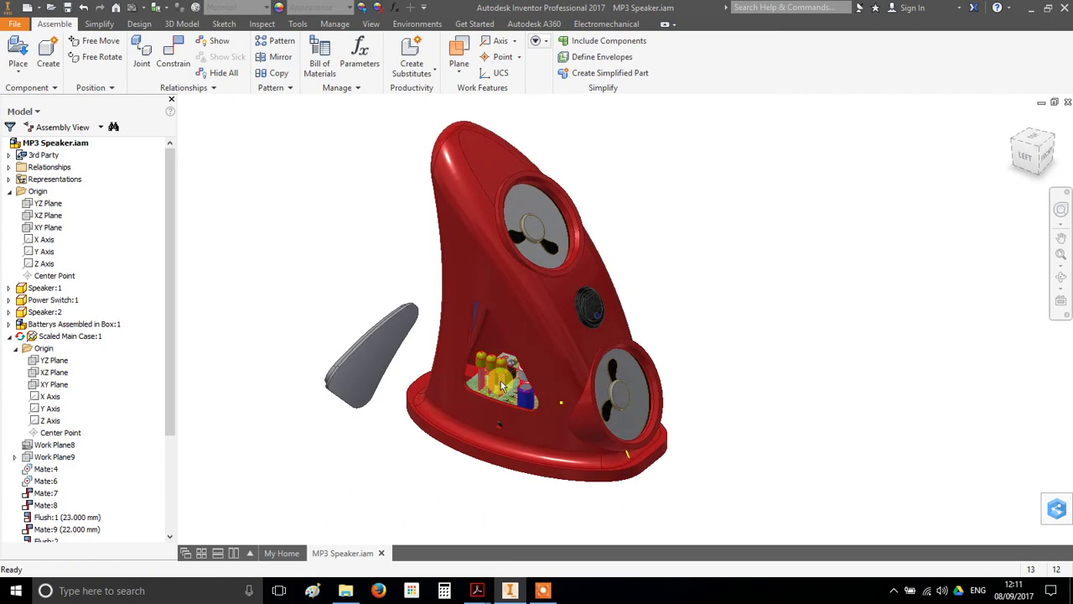
{"action": "left_click", "coordinate": [457, 390]}
{"action": "left_click", "coordinate": [754, 359]}
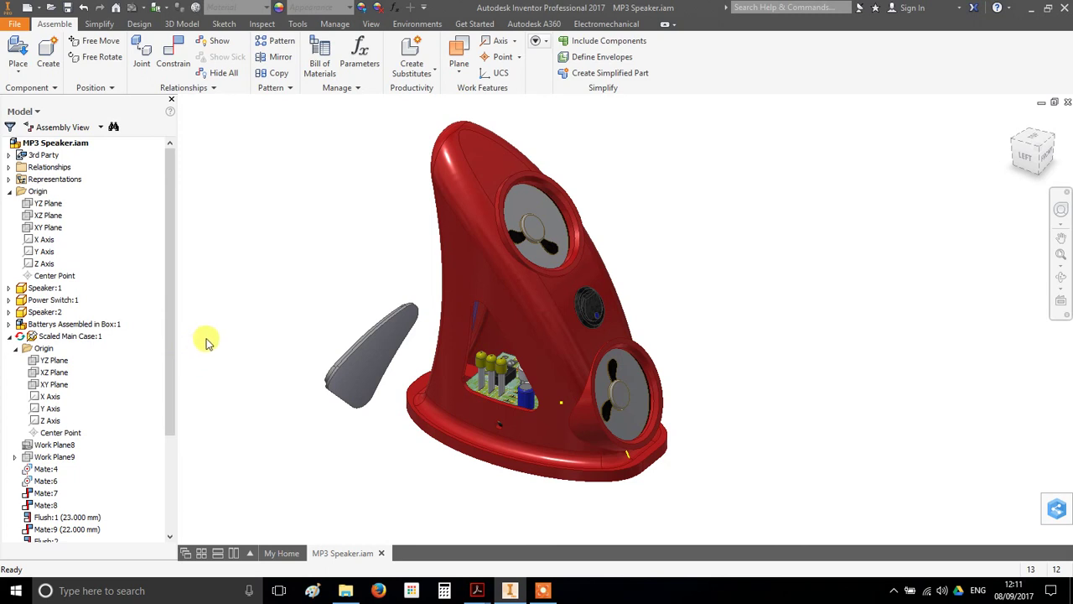
{"action": "scroll", "coordinate": [622, 164], "scroll_direction": "down", "scroll_amount": 3}
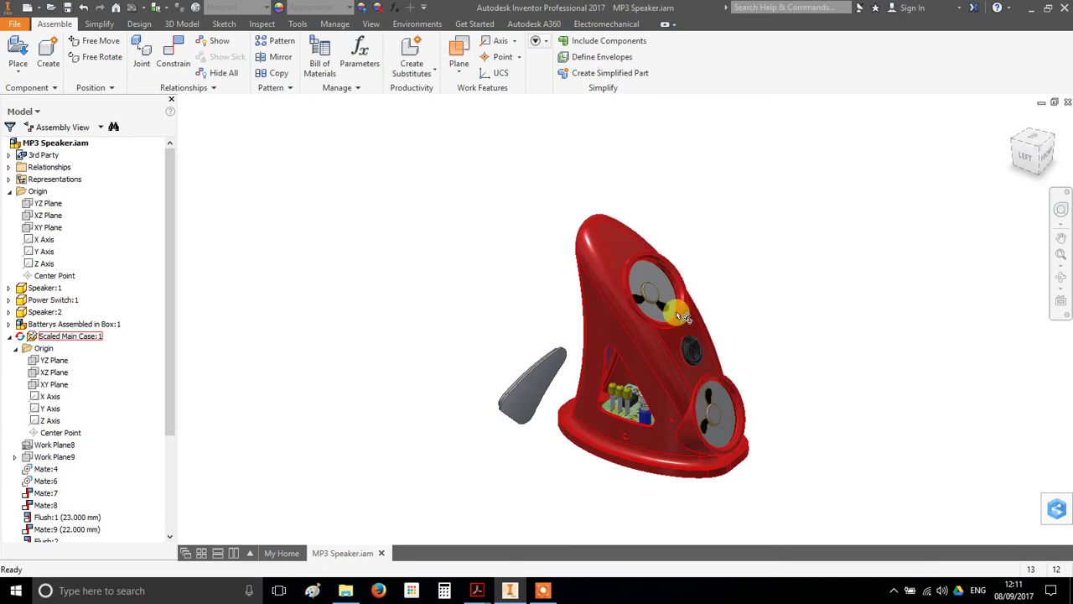
{"action": "scroll", "coordinate": [661, 359], "scroll_direction": "up", "scroll_amount": 2}
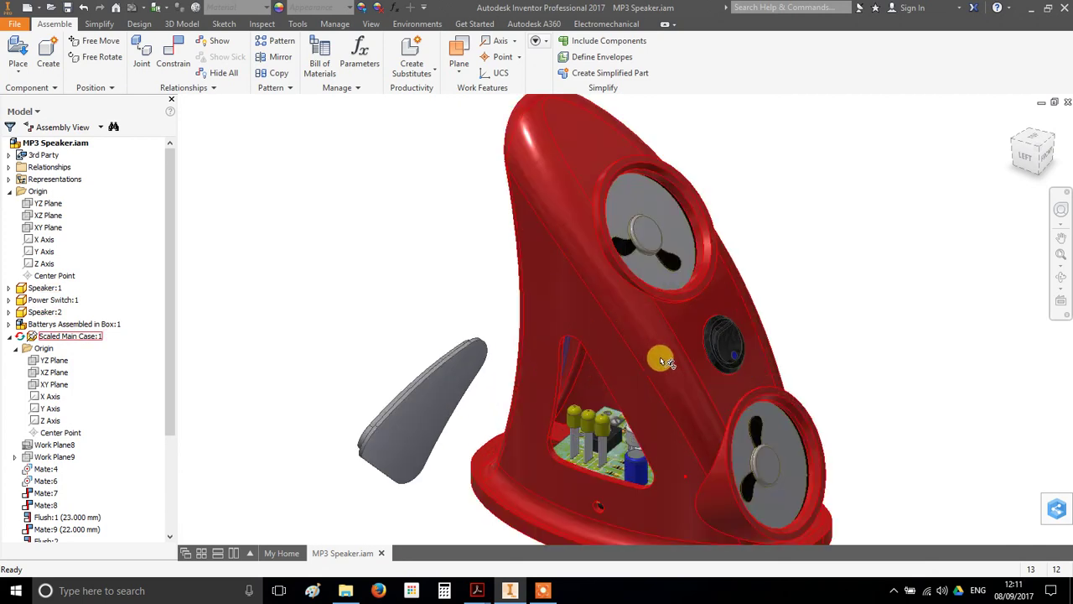
{"action": "scroll", "coordinate": [661, 359], "scroll_direction": "down", "scroll_amount": 2}
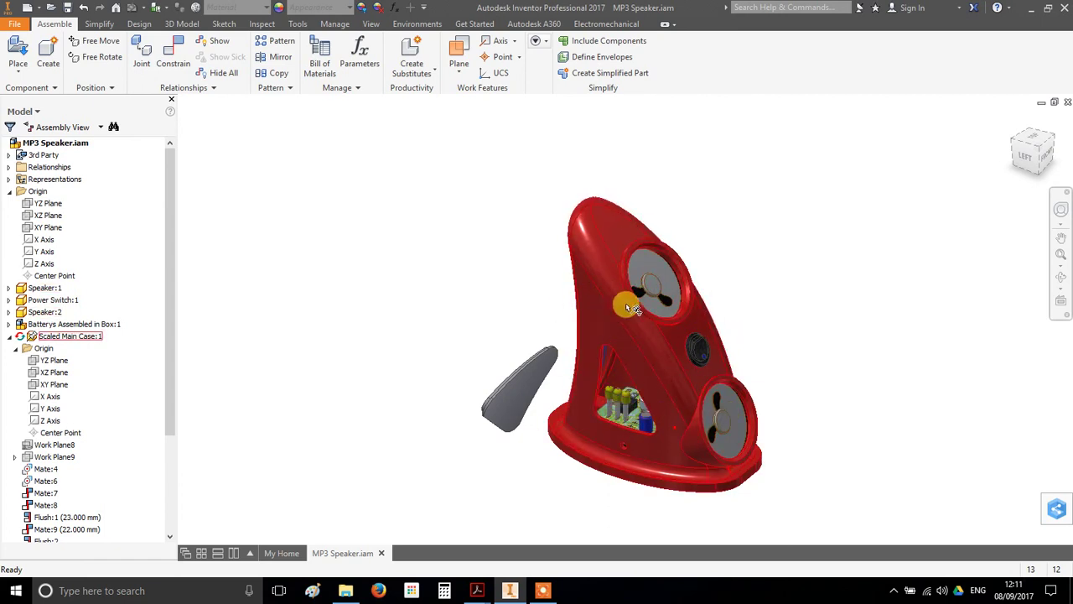
{"action": "middle_click_drag", "start_coordinate": [880, 375], "coordinate": [827, 354]}
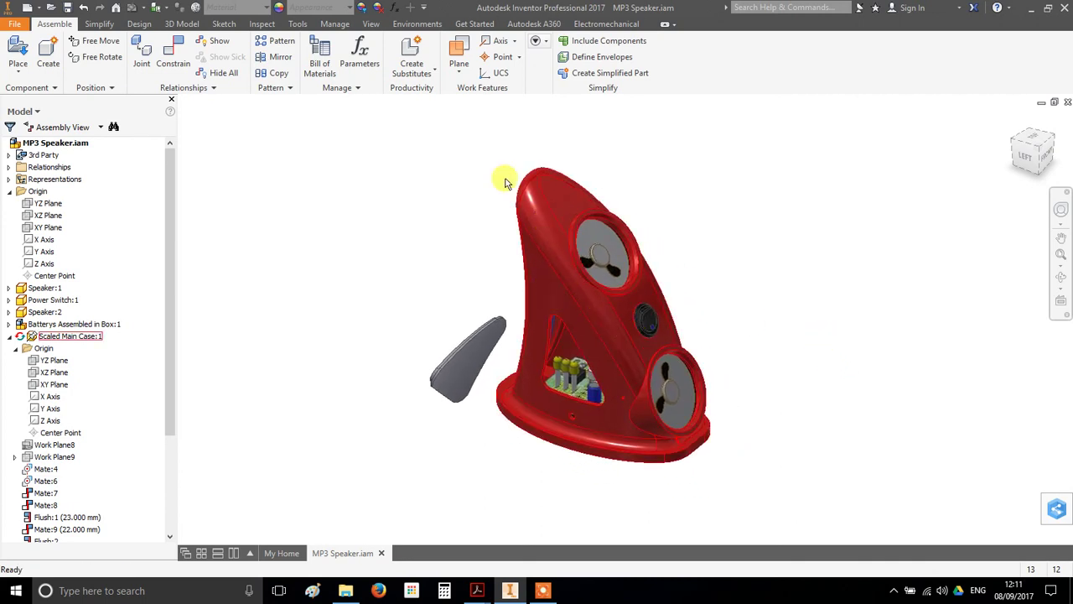
Isolate the Scaled Main Case with associativity removed, and orbit to inspect its underside
{"action": "left_click", "coordinate": [541, 208]}
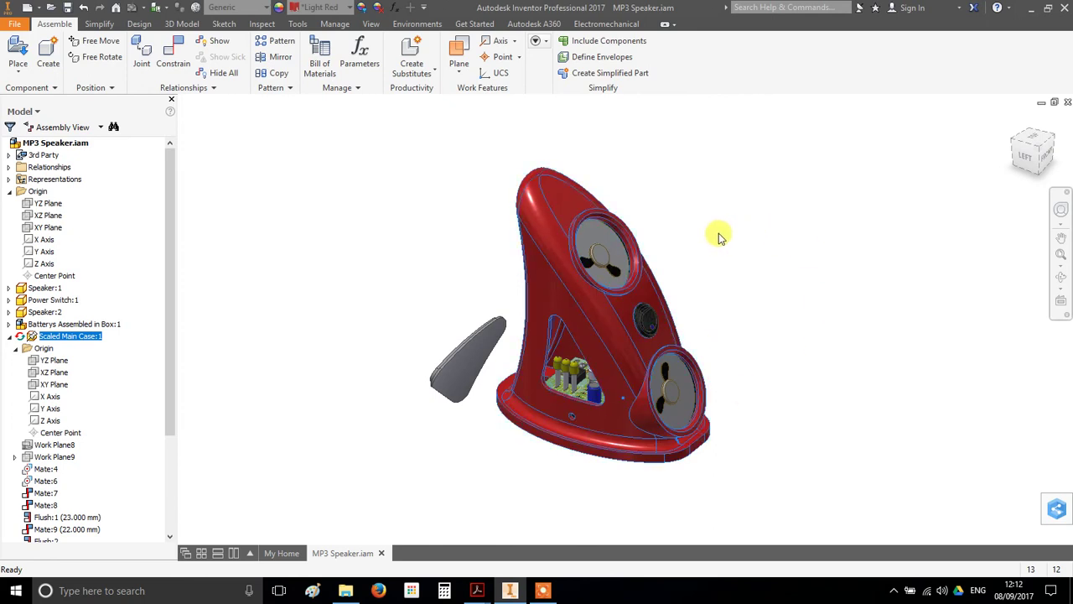
{"action": "left_click", "coordinate": [543, 234]}
{"action": "right_click", "coordinate": [544, 234]}
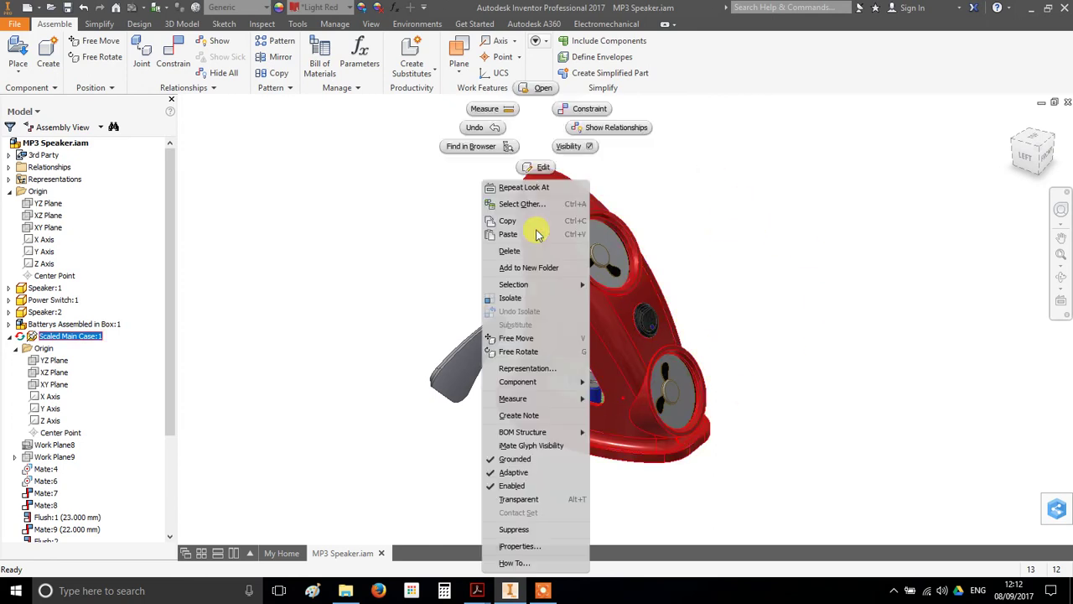
{"action": "left_click", "coordinate": [517, 300]}
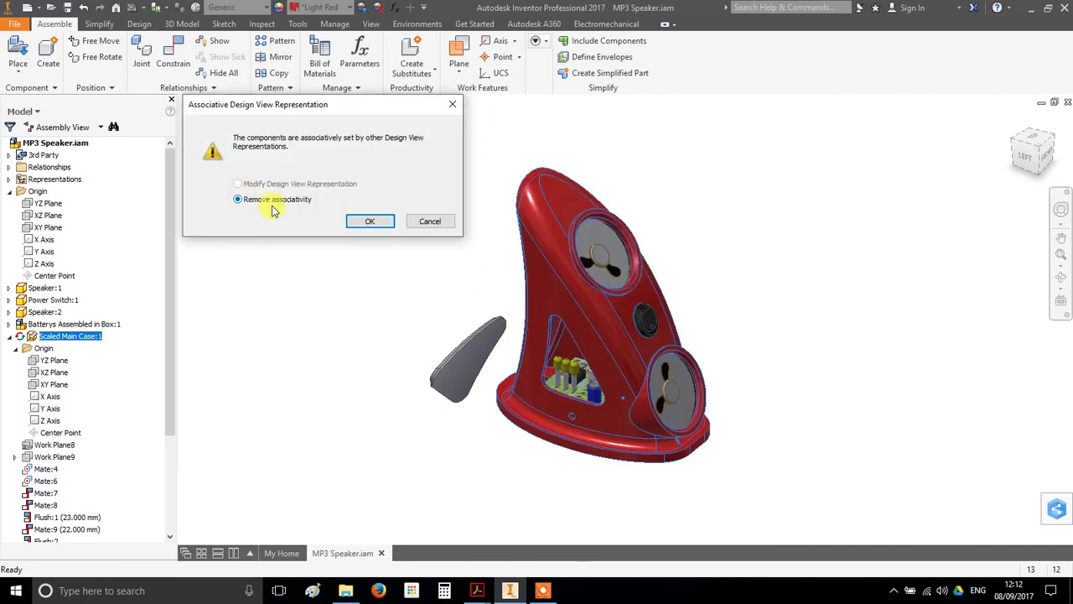
{"action": "left_click", "coordinate": [370, 222]}
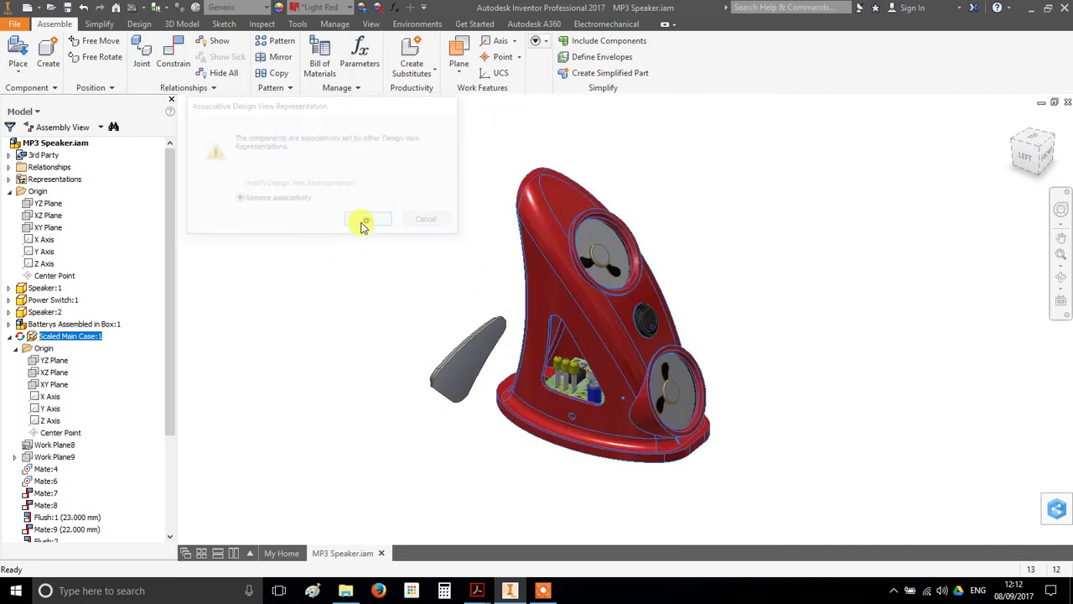
{"action": "left_click_drag", "start_coordinate": [675, 319], "coordinate": [725, 390]}
{"action": "left_click_drag", "start_coordinate": [527, 418], "coordinate": [657, 370]}
Undo the isolation to restore all components and orbit to a front view
{"action": "right_click", "coordinate": [586, 371]}
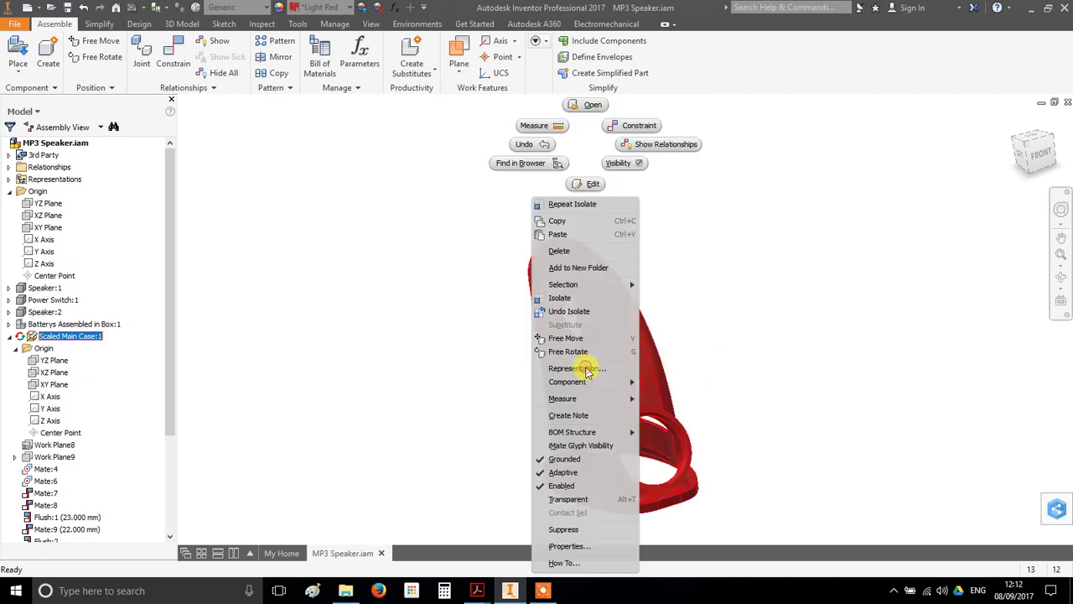
{"action": "left_click", "coordinate": [577, 313]}
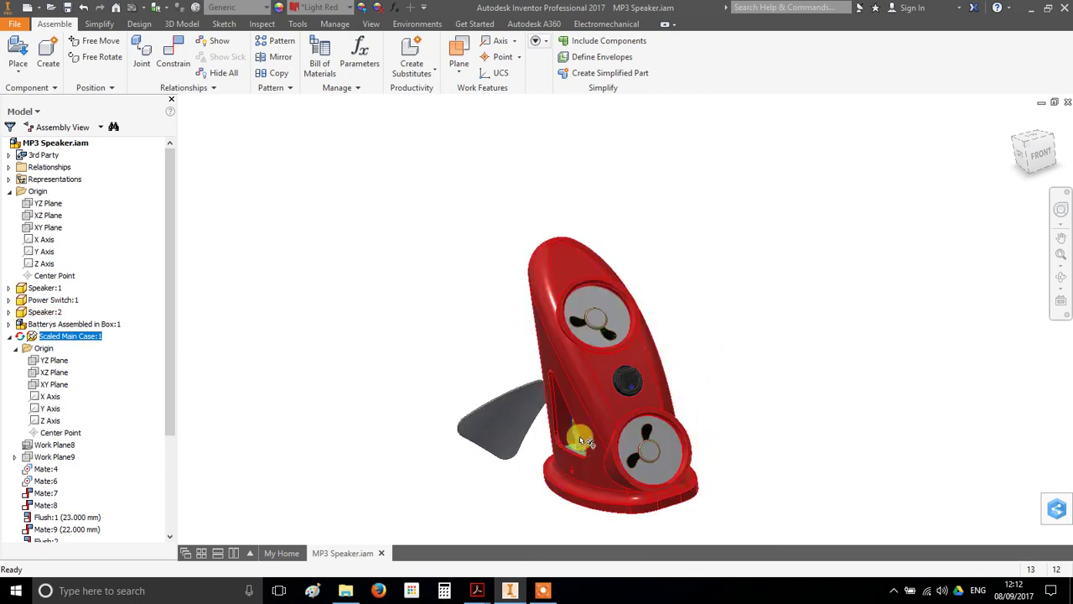
{"action": "left_click_drag", "start_coordinate": [648, 422], "coordinate": [679, 289]}
{"action": "scroll", "coordinate": [679, 289], "scroll_direction": "up", "scroll_amount": 3}
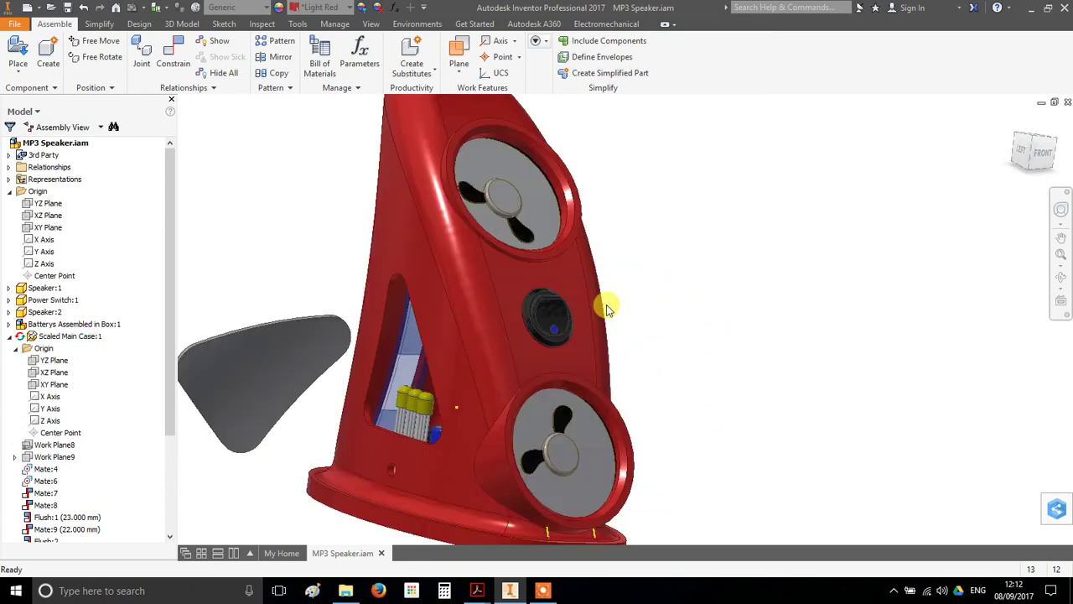
Isolate the circuit board, view it from above, and select Main PCB:2 in the browser
{"action": "right_click", "coordinate": [409, 417]}
{"action": "left_click", "coordinate": [389, 292]}
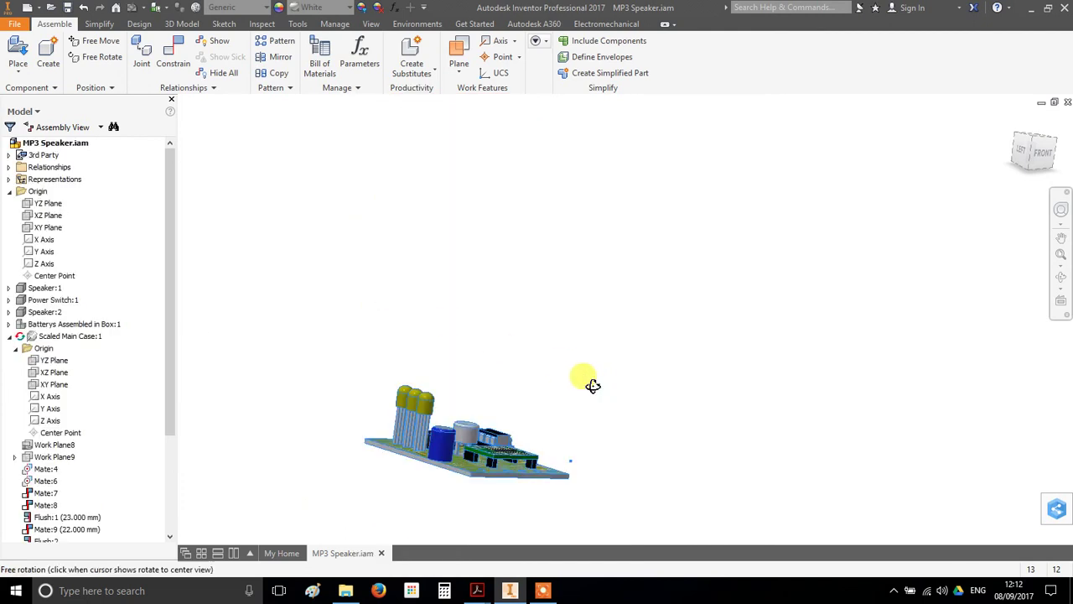
{"action": "left_click_drag", "start_coordinate": [587, 387], "coordinate": [578, 469]}
{"action": "scroll", "coordinate": [48, 280], "scroll_direction": "down", "scroll_amount": 1}
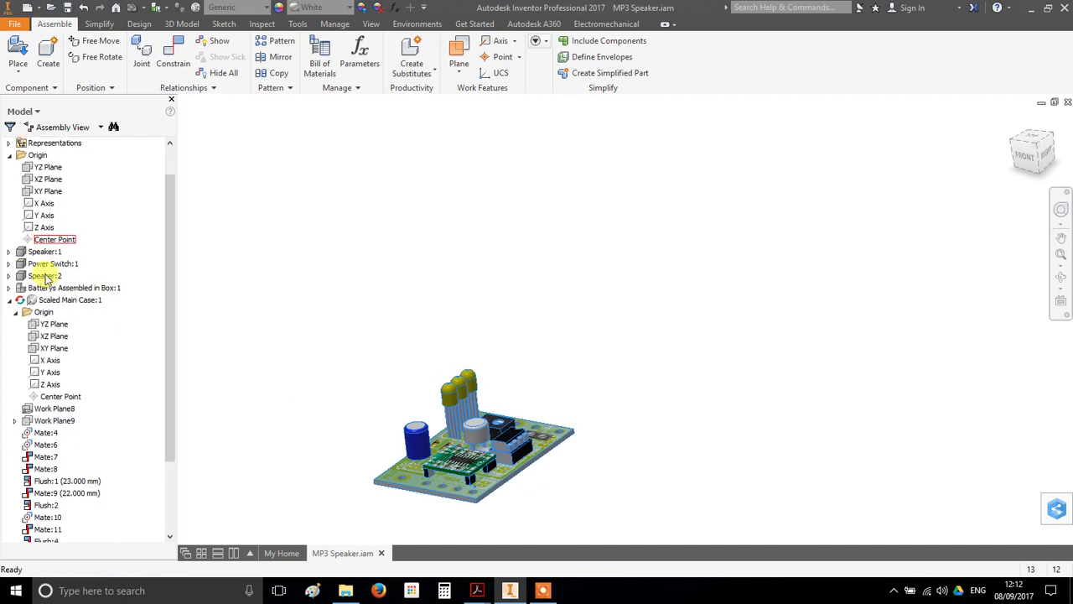
{"action": "scroll", "coordinate": [64, 257], "scroll_direction": "down", "scroll_amount": 2}
{"action": "scroll", "coordinate": [72, 246], "scroll_direction": "up", "scroll_amount": 3}
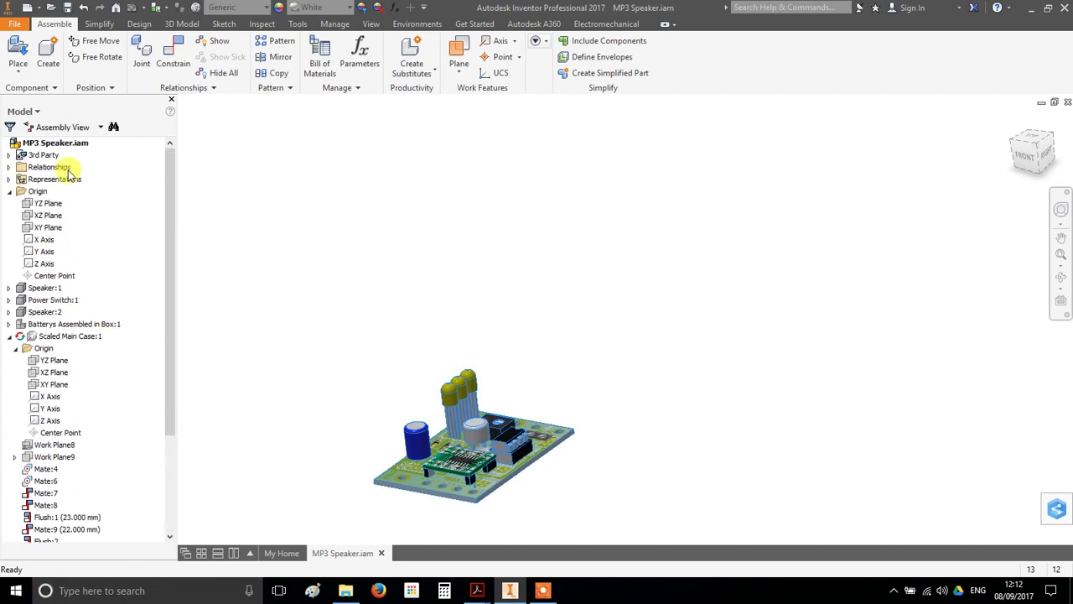
{"action": "scroll", "coordinate": [42, 335], "scroll_direction": "down", "scroll_amount": 4}
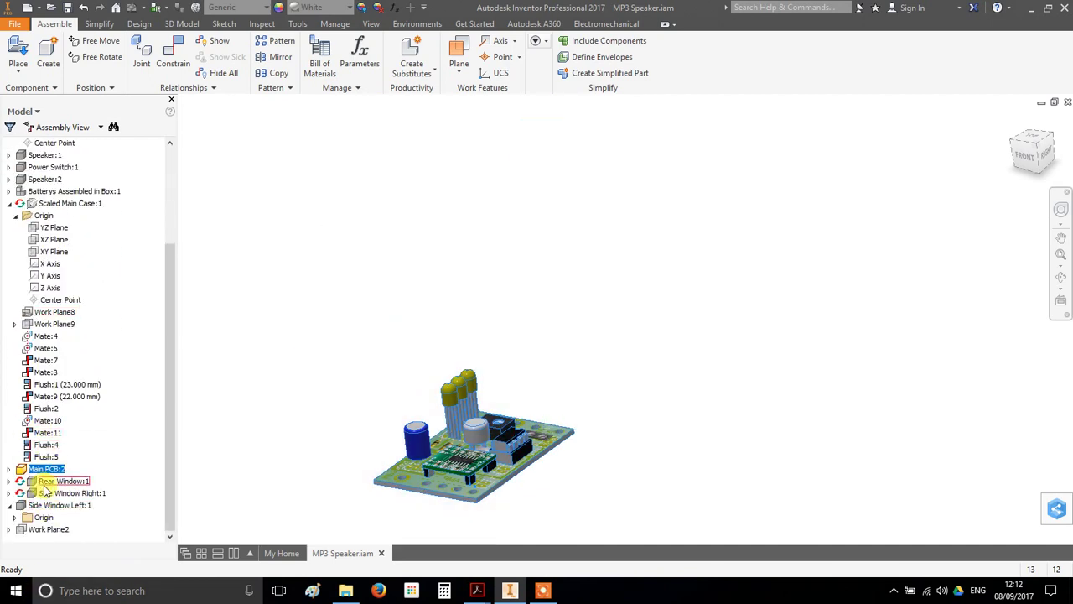
{"action": "left_click", "coordinate": [59, 470]}
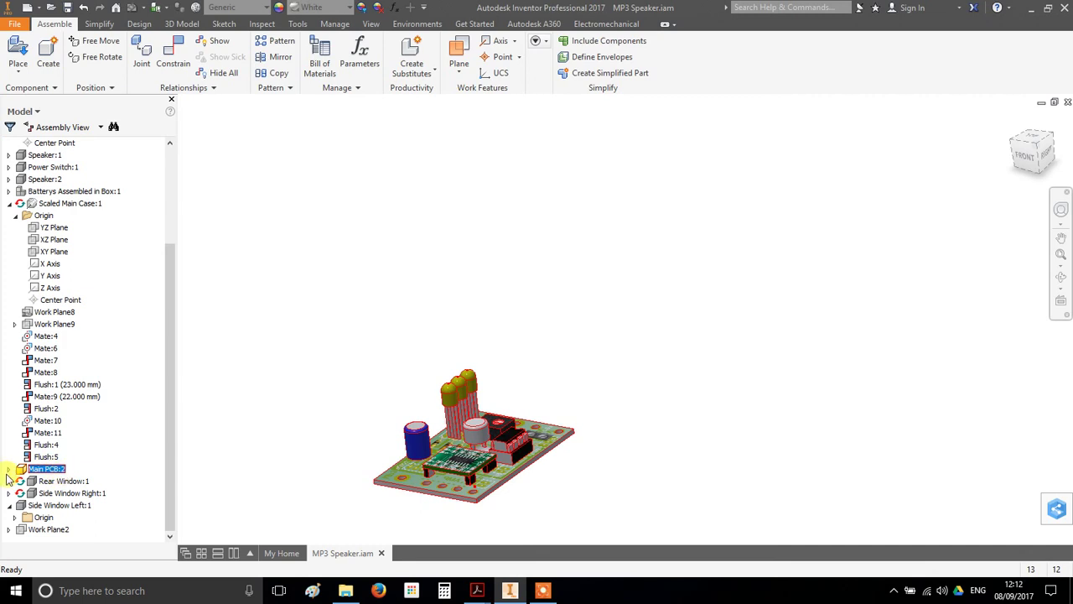
{"action": "scroll", "coordinate": [611, 350], "scroll_direction": "up", "scroll_amount": 3}
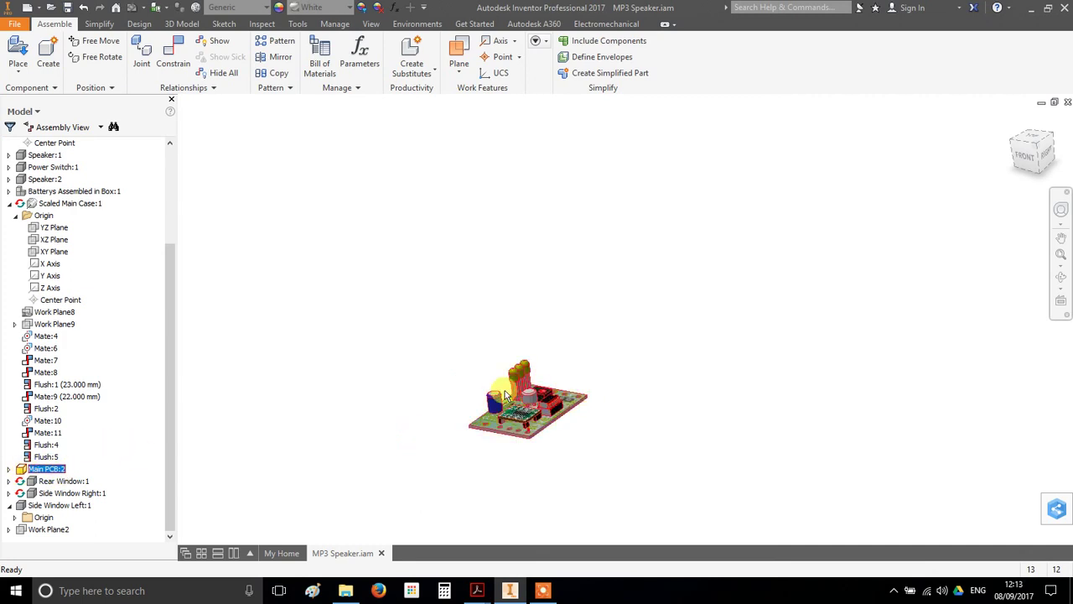
{"action": "right_click", "coordinate": [537, 379]}
Undo the PCB isolation and reposition the view around the lower speaker Speaker:1
{"action": "left_click", "coordinate": [532, 311]}
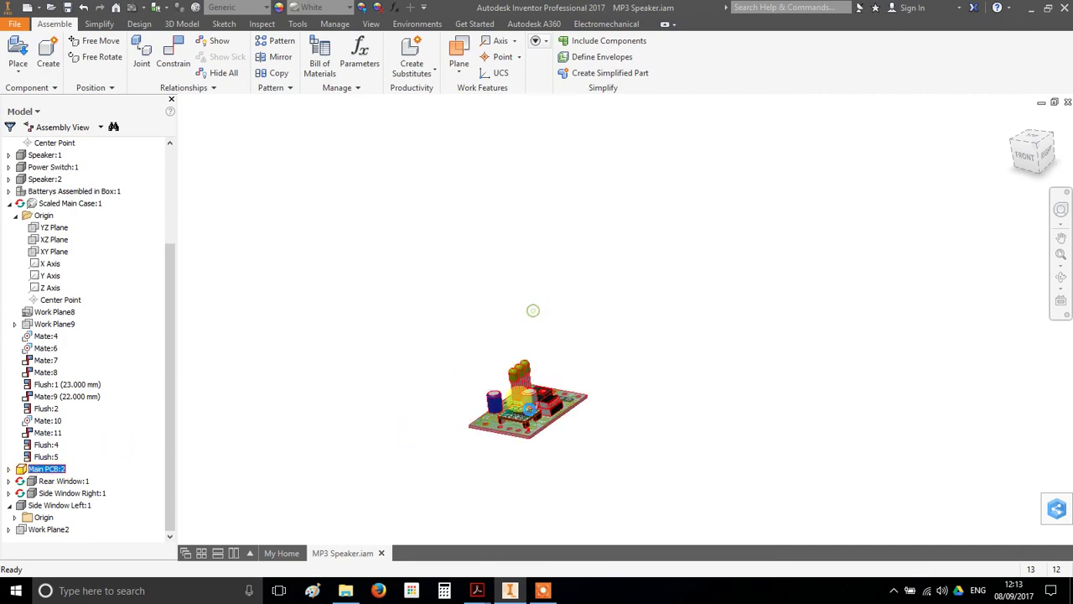
{"action": "middle_click_drag", "start_coordinate": [531, 311], "coordinate": [631, 302], "text": "shift"}
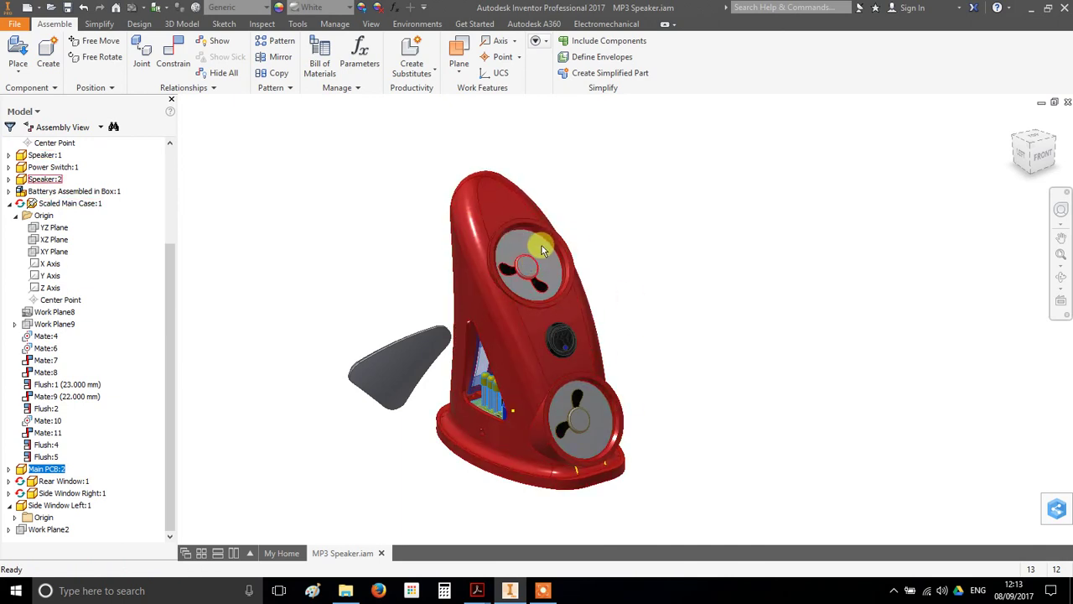
{"action": "left_click", "coordinate": [572, 424]}
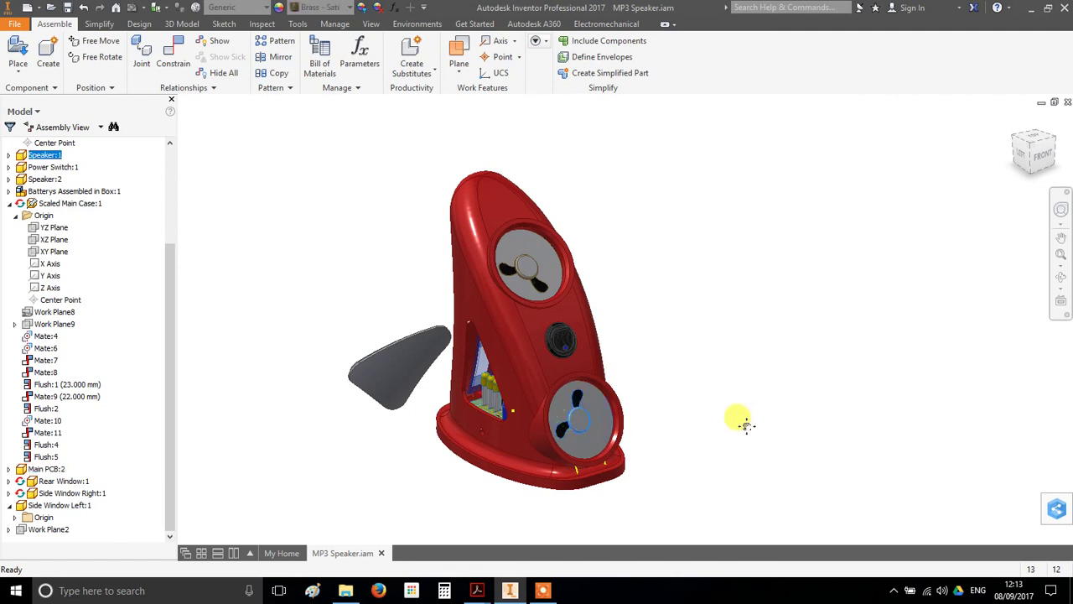
{"action": "middle_click_drag", "start_coordinate": [747, 425], "coordinate": [759, 406]}
{"action": "left_click", "coordinate": [658, 415]}
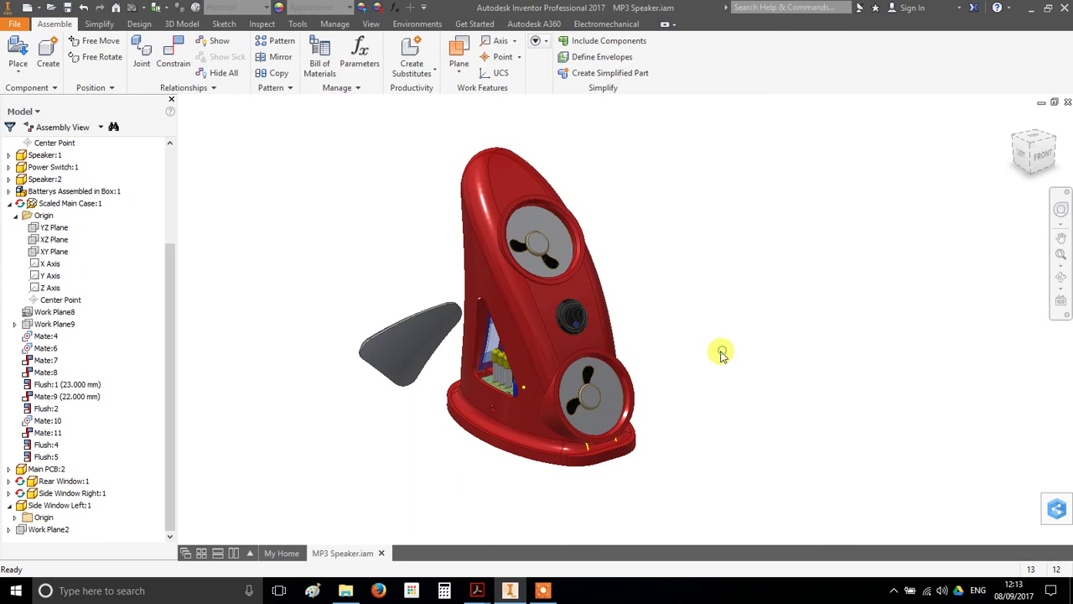
{"action": "right_click", "coordinate": [593, 405]}
{"action": "mouse_move", "coordinate": [625, 405]}
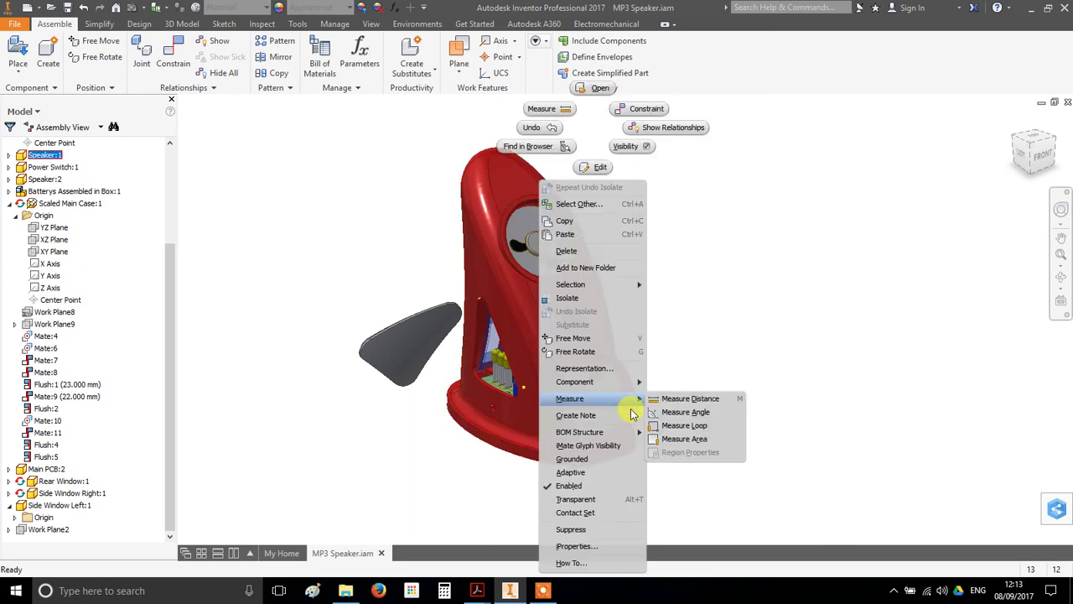
{"action": "key", "text": "Escape"}
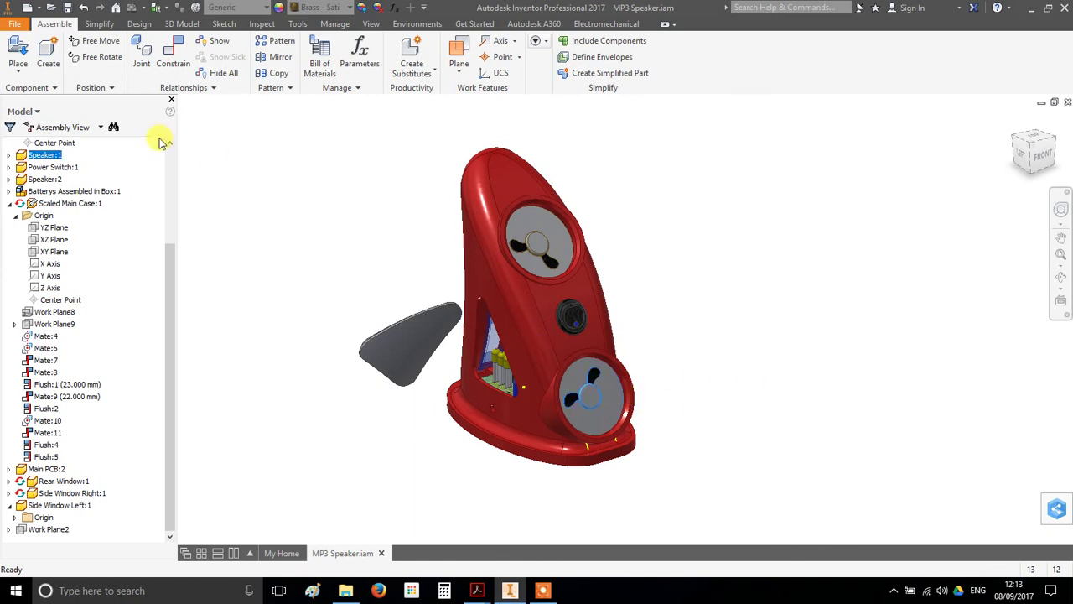
Hide Speaker:1 and orbit to see the circuit board through the opening
{"action": "right_click", "coordinate": [42, 158]}
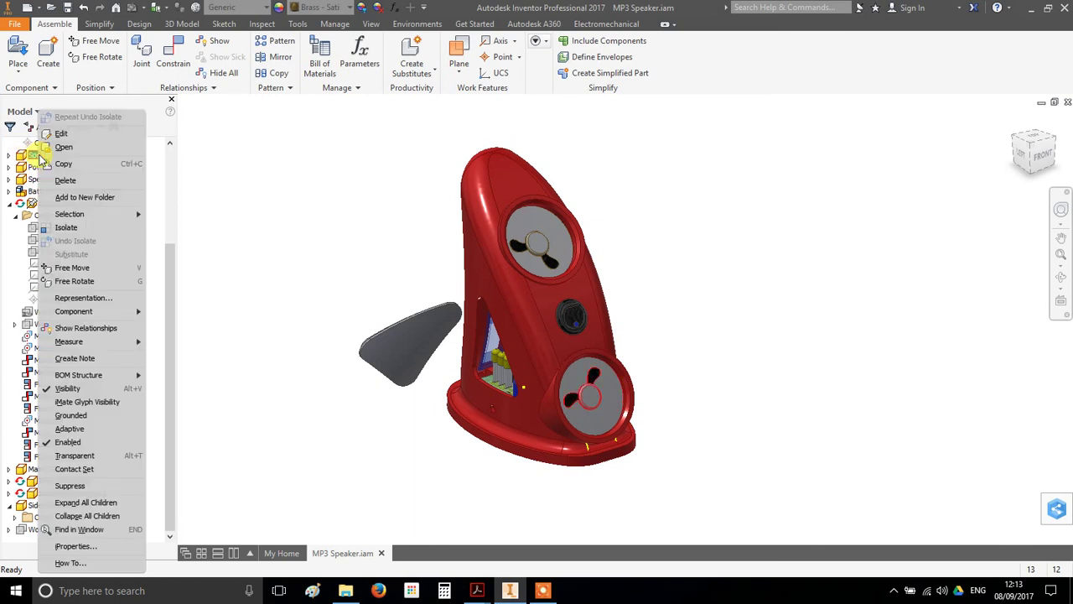
{"action": "left_click", "coordinate": [72, 391]}
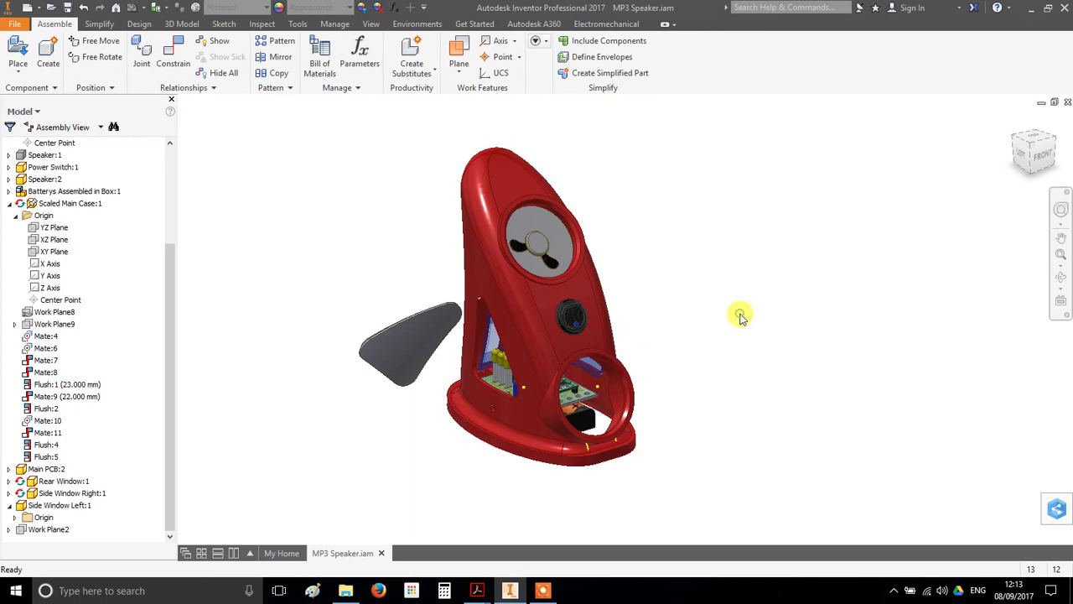
{"action": "middle_click_drag", "start_coordinate": [469, 352], "coordinate": [495, 408], "text": "shift"}
{"action": "scroll", "coordinate": [568, 403], "scroll_direction": "up", "scroll_amount": 3}
{"action": "middle_click_drag", "start_coordinate": [568, 395], "coordinate": [670, 417], "text": "shift"}
{"action": "scroll", "coordinate": [671, 417], "scroll_direction": "down", "scroll_amount": 5}
Make Speaker:1 visible again and orbit the assembly to a side view
{"action": "right_click", "coordinate": [59, 157]}
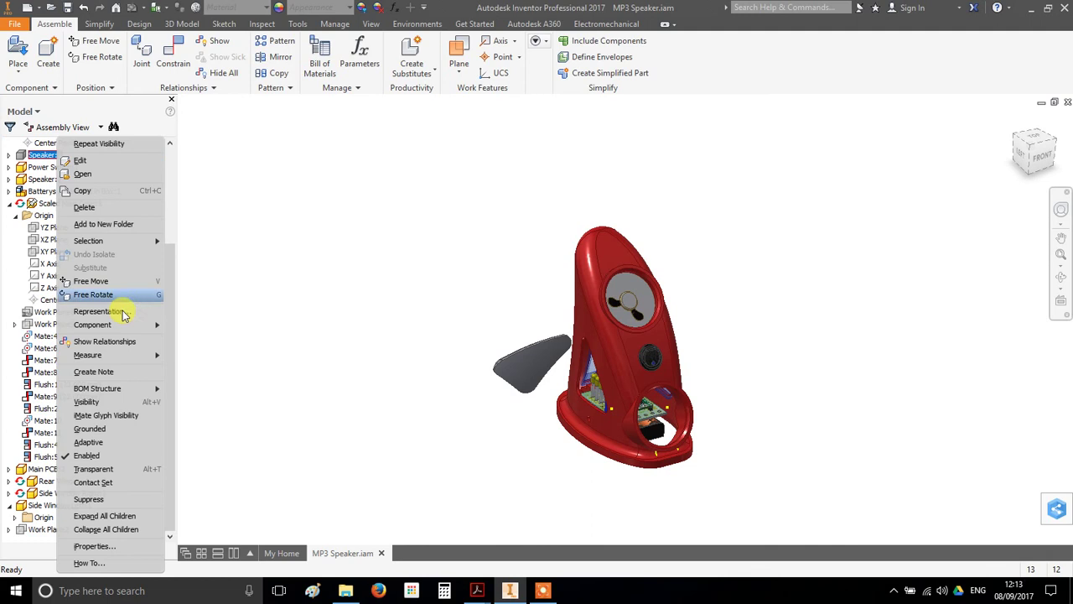
{"action": "left_click", "coordinate": [91, 405]}
{"action": "scroll", "coordinate": [683, 432], "scroll_direction": "up", "scroll_amount": 3}
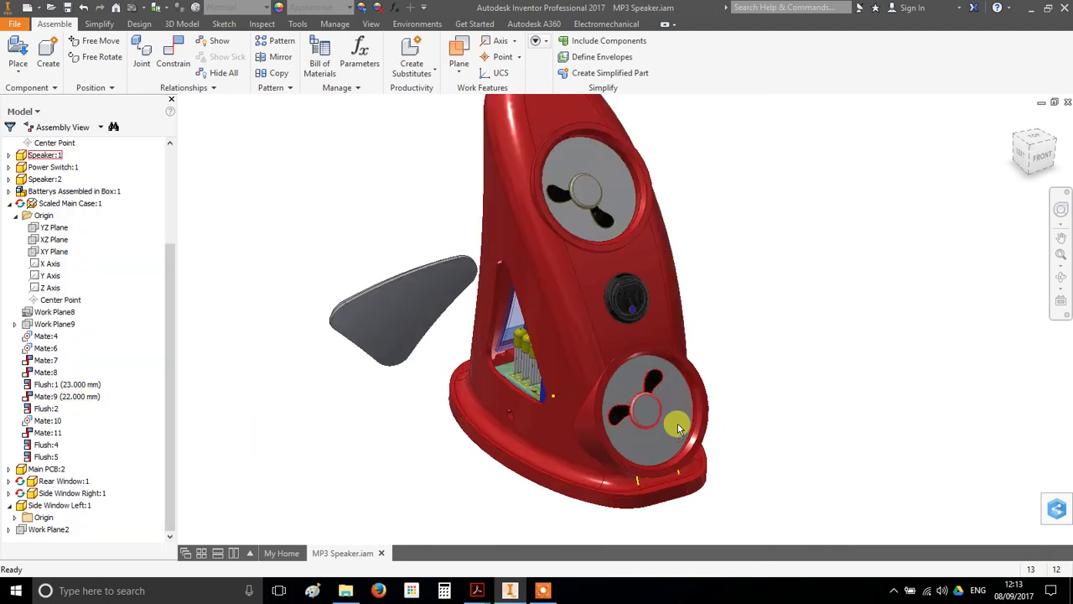
{"action": "scroll", "coordinate": [680, 429], "scroll_direction": "down", "scroll_amount": 3}
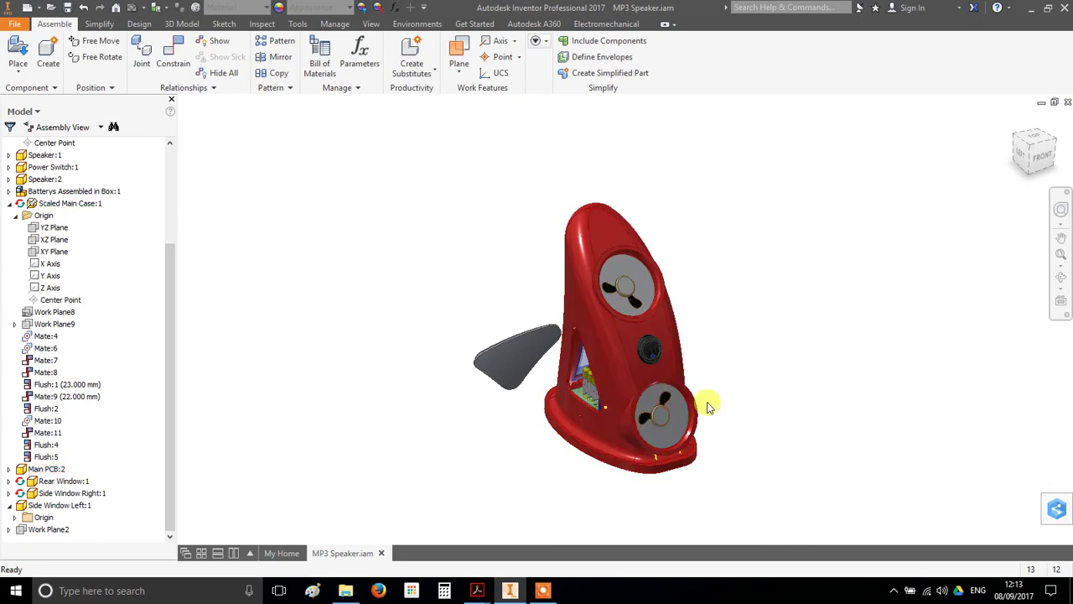
{"action": "middle_click_drag", "start_coordinate": [702, 402], "coordinate": [467, 366], "text": "shift"}
{"action": "scroll", "coordinate": [646, 360], "scroll_direction": "up", "scroll_amount": 2}
{"action": "scroll", "coordinate": [659, 364], "scroll_direction": "down", "scroll_amount": 2}
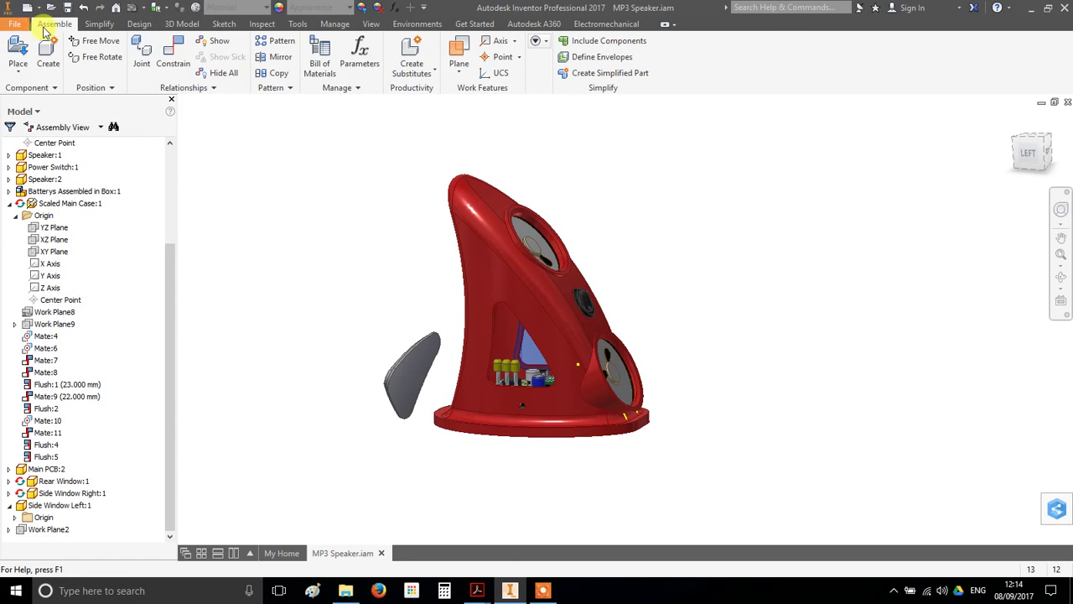
Browse the ribbon tabs to the View tab and orbit the model
{"action": "left_click", "coordinate": [97, 25]}
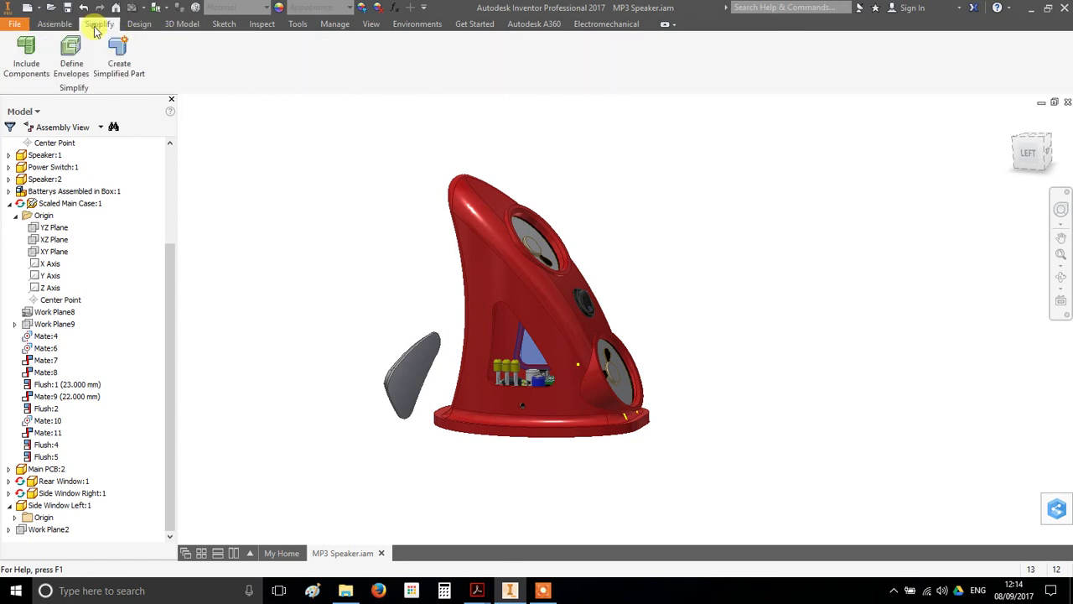
{"action": "left_click", "coordinate": [139, 23]}
{"action": "left_click", "coordinate": [182, 23]}
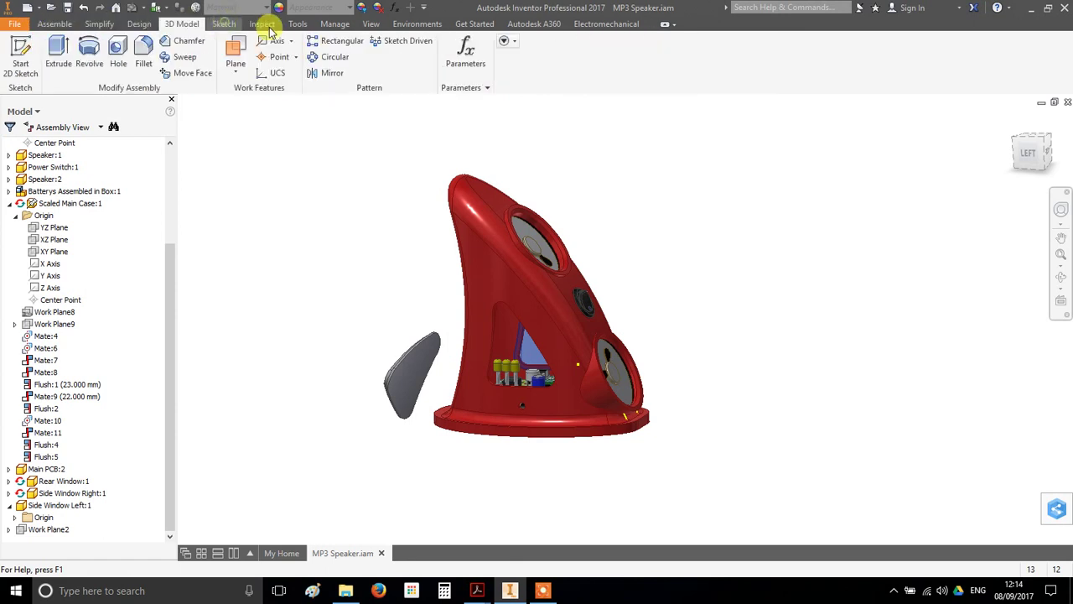
{"action": "left_click", "coordinate": [371, 23]}
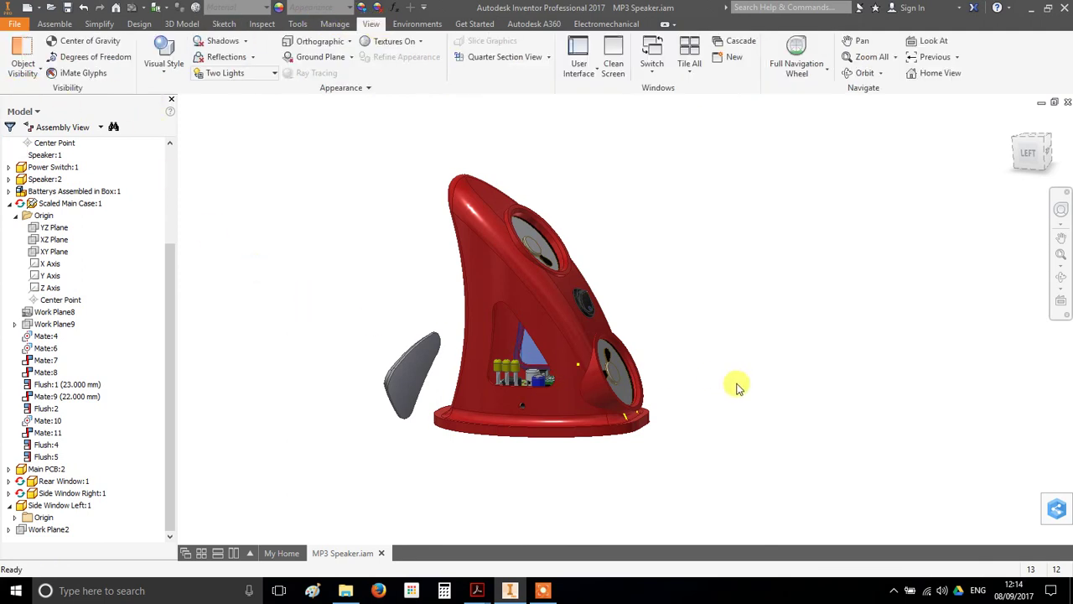
{"action": "middle_click_drag", "start_coordinate": [735, 383], "coordinate": [535, 319], "text": "shift"}
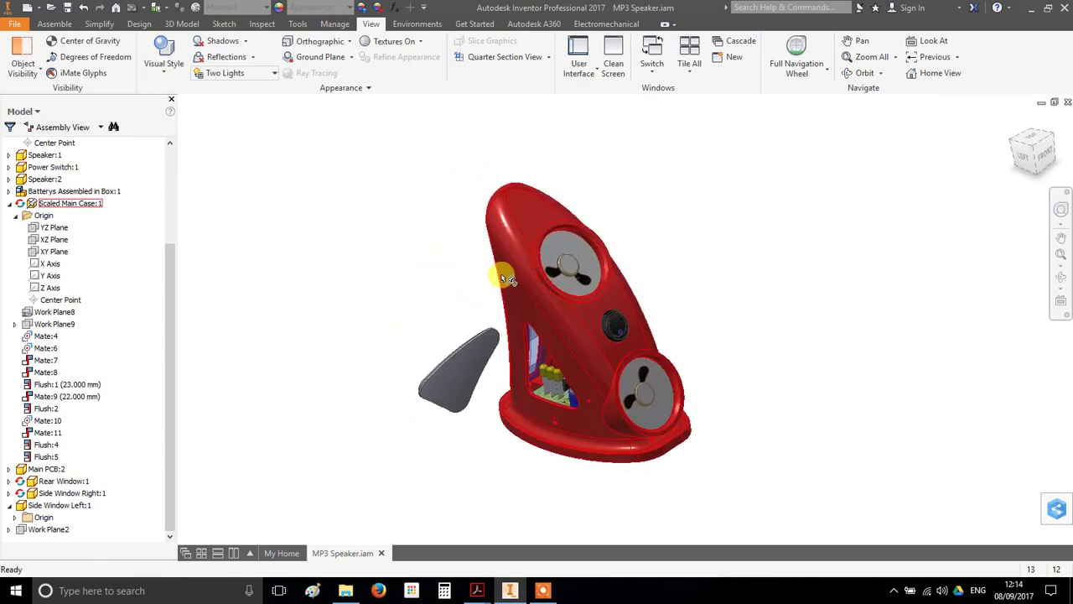
Apply Shaded with Edges, then switch to the plain Shaded visual style
{"action": "left_click", "coordinate": [165, 76]}
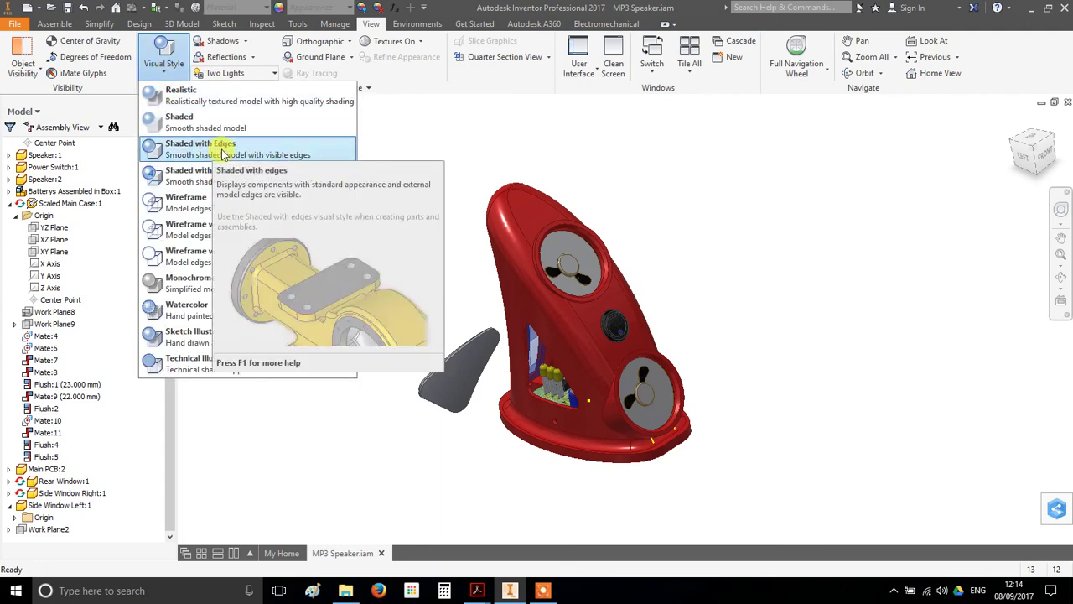
{"action": "left_click", "coordinate": [222, 151]}
{"action": "left_click", "coordinate": [514, 242]}
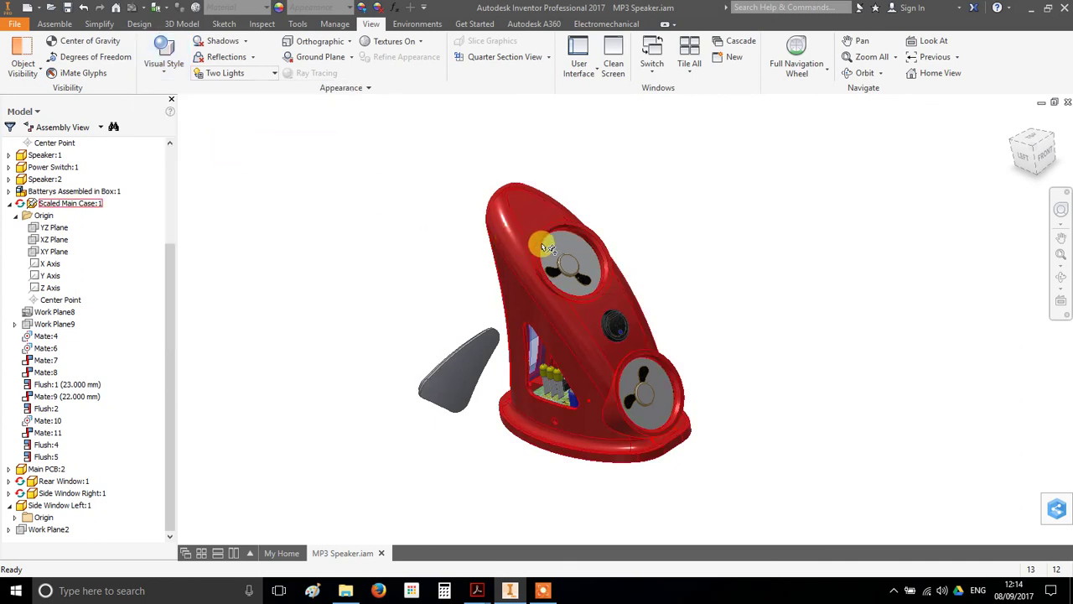
{"action": "left_click", "coordinate": [523, 149]}
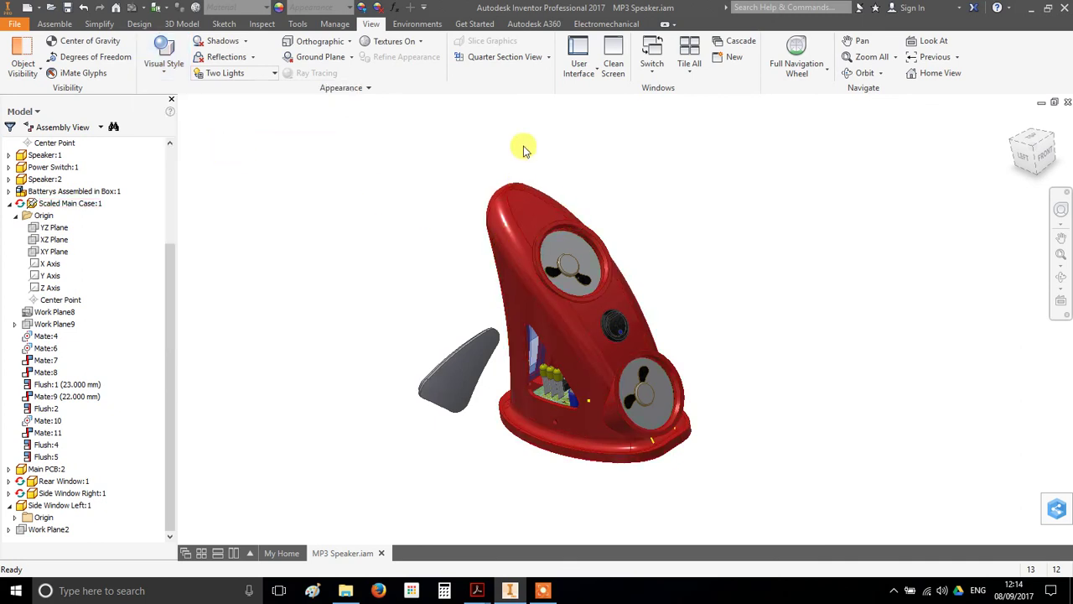
{"action": "left_click", "coordinate": [165, 51]}
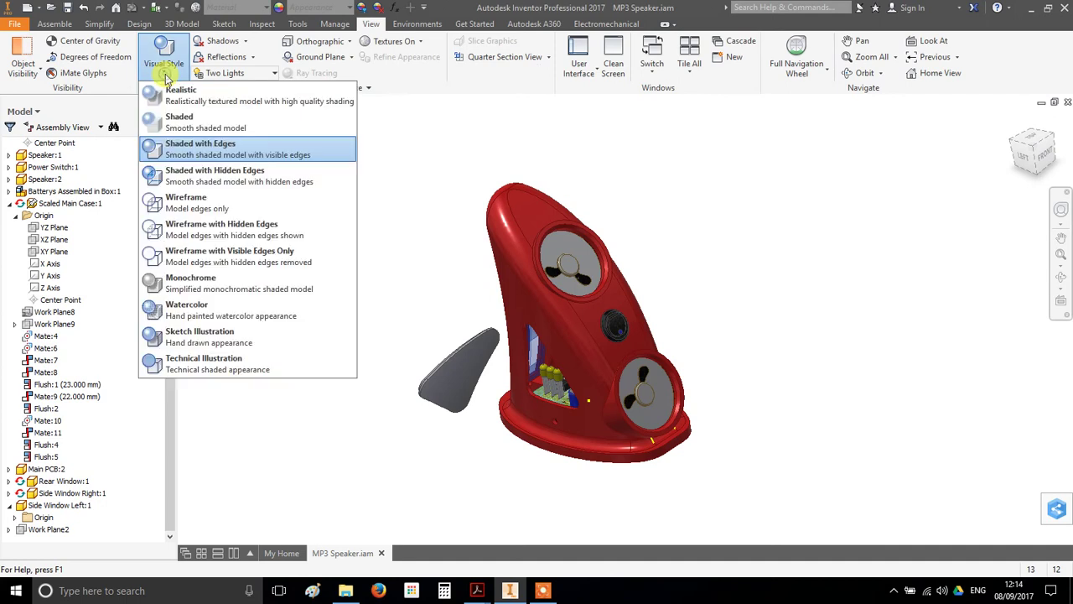
{"action": "left_click", "coordinate": [193, 126]}
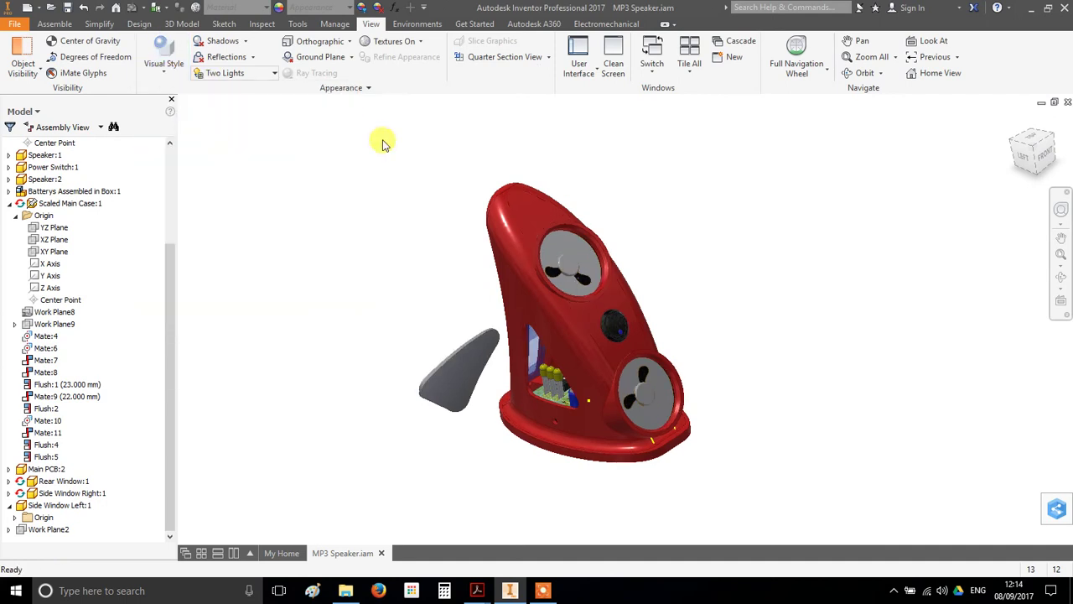
Orbit the speaker to a new angle and return to Shaded with Edges
{"action": "scroll", "coordinate": [766, 321], "scroll_direction": "up", "scroll_amount": 3}
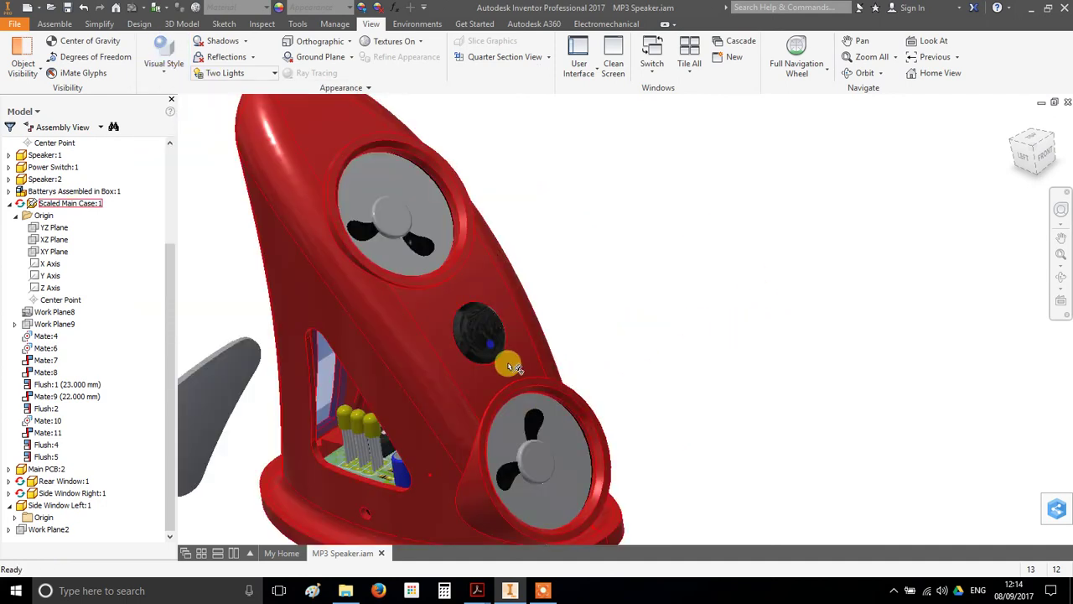
{"action": "key", "text": "F6"}
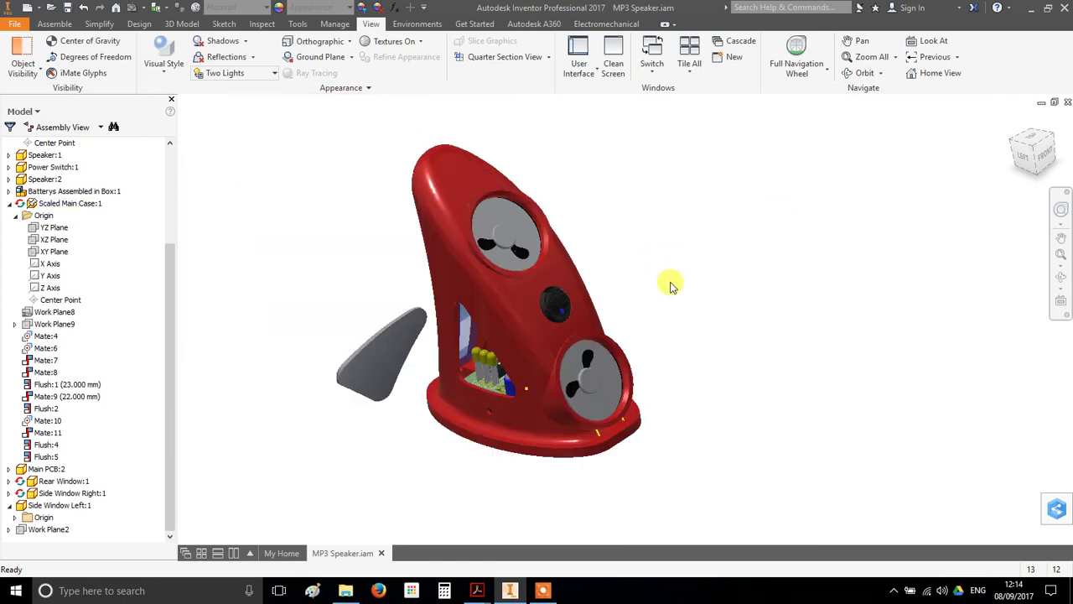
{"action": "middle_click_drag", "start_coordinate": [668, 283], "coordinate": [683, 315], "text": "shift"}
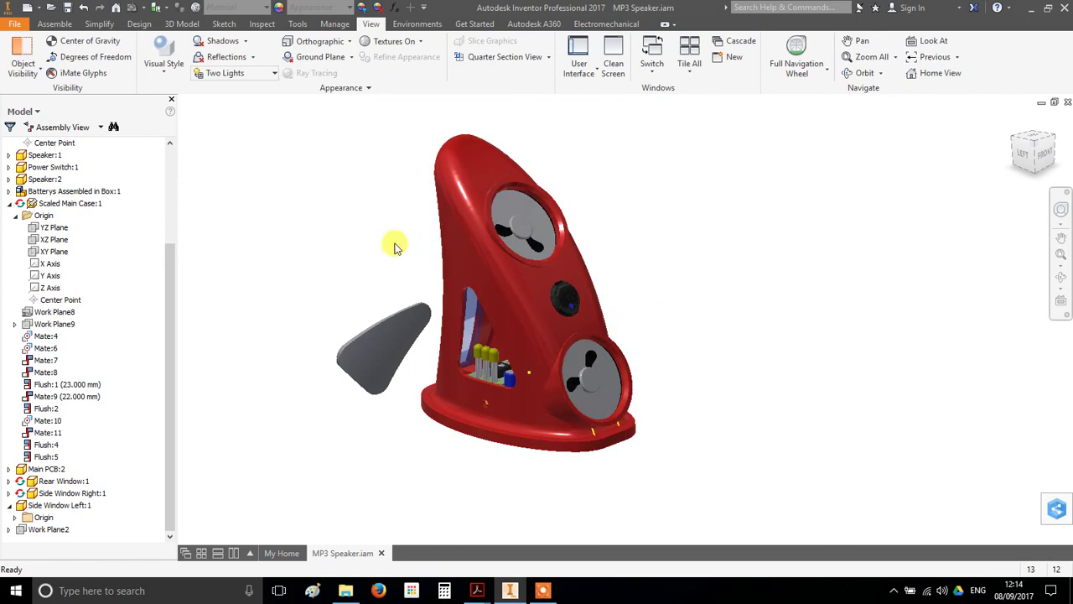
{"action": "left_click", "coordinate": [161, 73]}
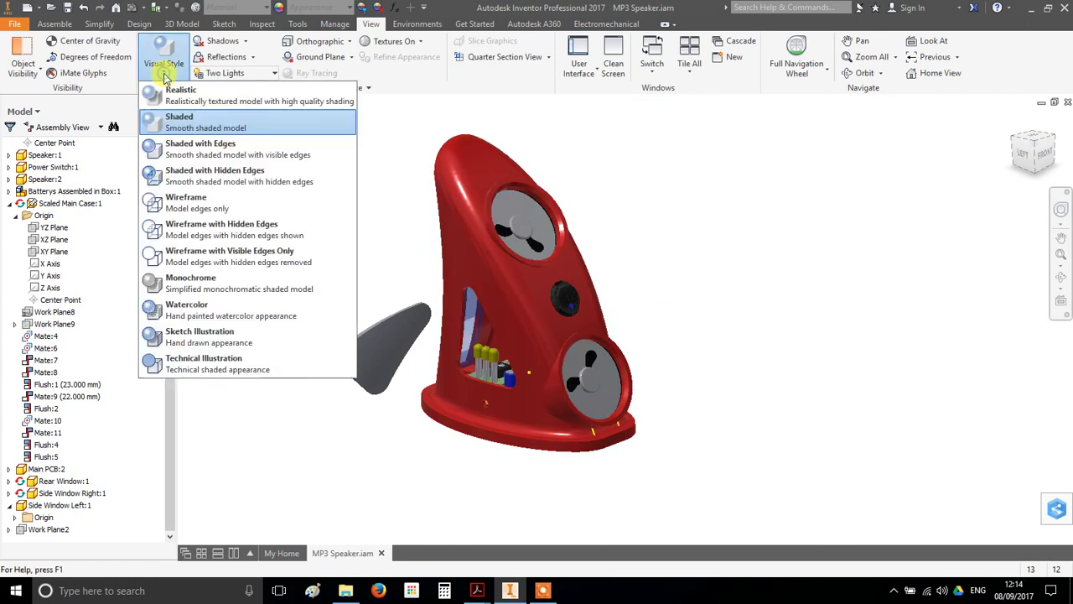
{"action": "left_click", "coordinate": [216, 151]}
{"action": "scroll", "coordinate": [598, 307], "scroll_direction": "up", "scroll_amount": 4}
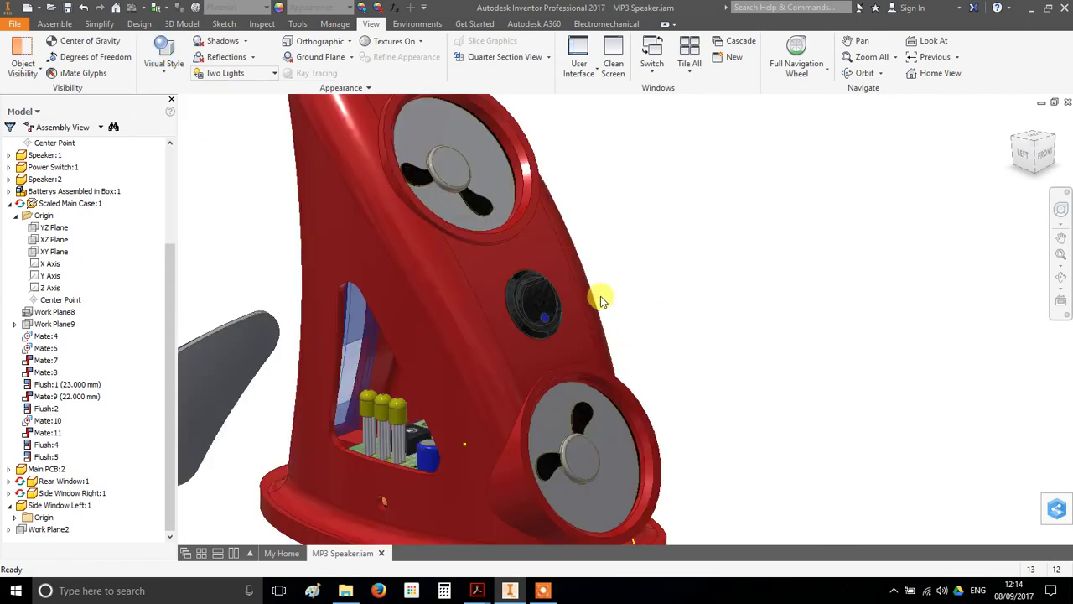
{"action": "scroll", "coordinate": [543, 233], "scroll_direction": "down", "scroll_amount": 3}
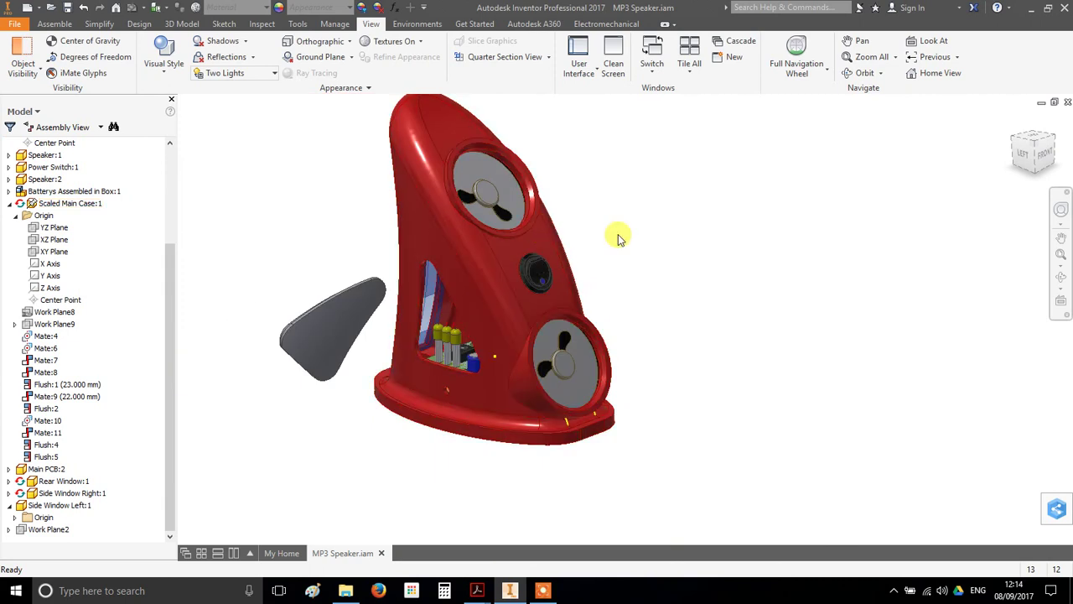
{"action": "left_click", "coordinate": [164, 68]}
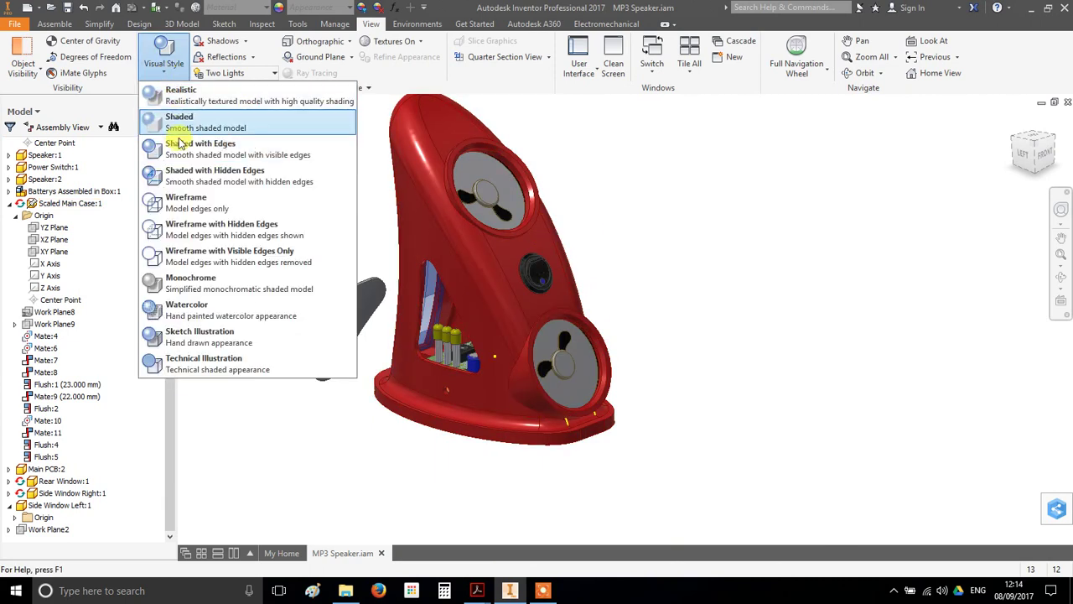
Apply the Wireframe visual style and orbit to the speaker's right side
{"action": "left_click", "coordinate": [198, 209]}
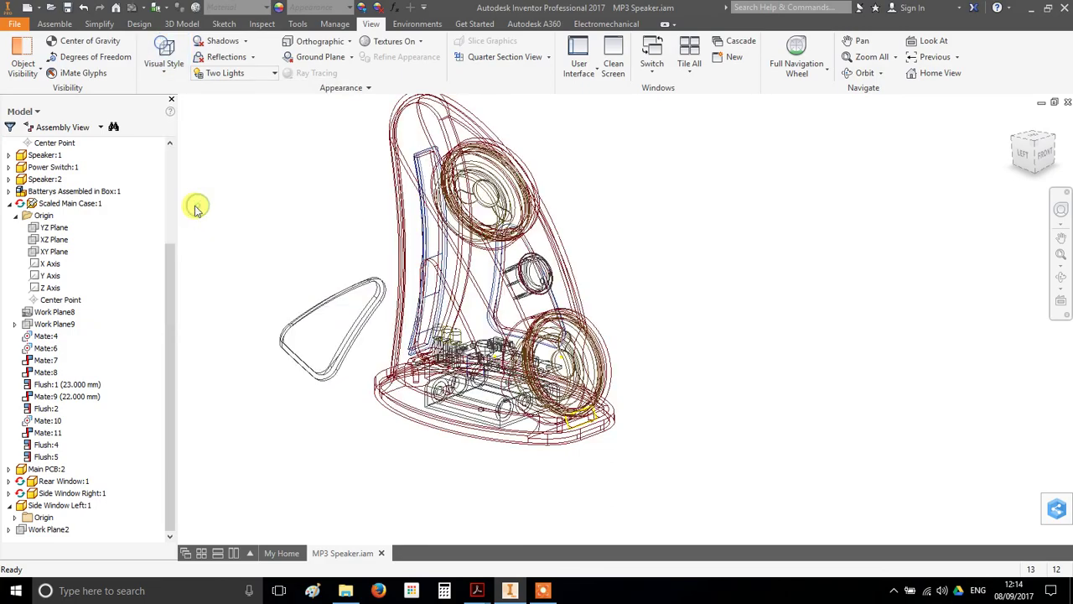
{"action": "key", "text": "F4"}
{"action": "left_click_drag", "start_coordinate": [460, 354], "coordinate": [498, 307]}
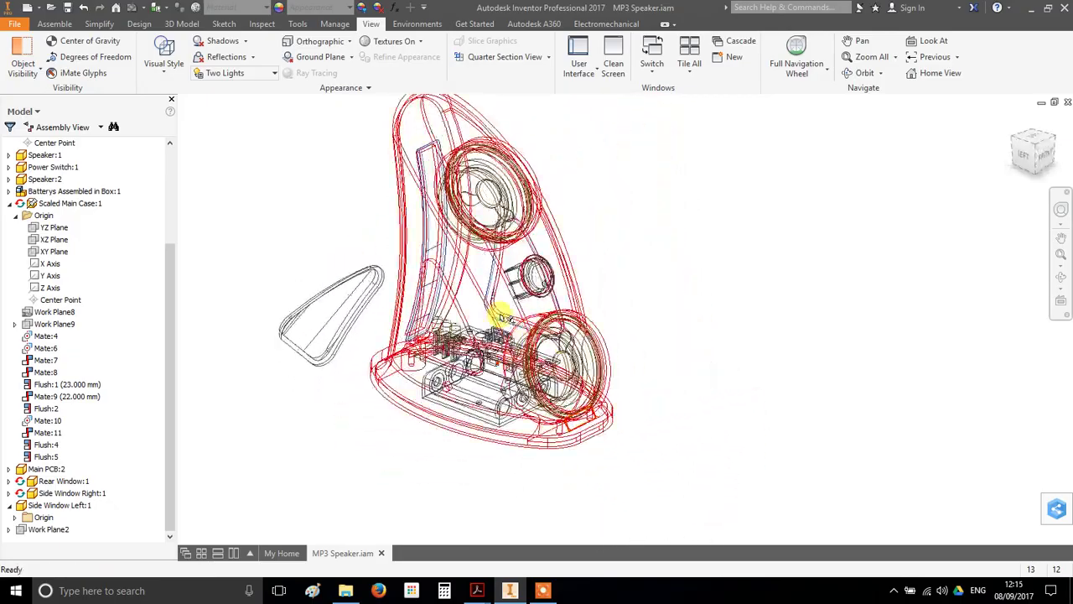
Switch to Shaded with Hidden Edges, then to the Watercolor visual style
{"action": "left_click", "coordinate": [164, 69]}
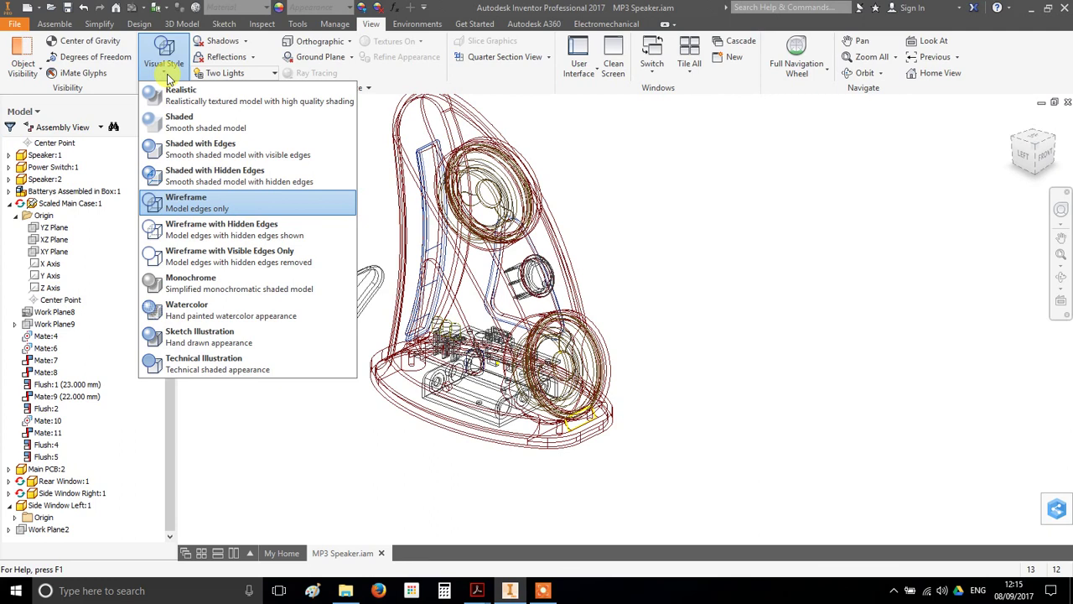
{"action": "left_click", "coordinate": [228, 184]}
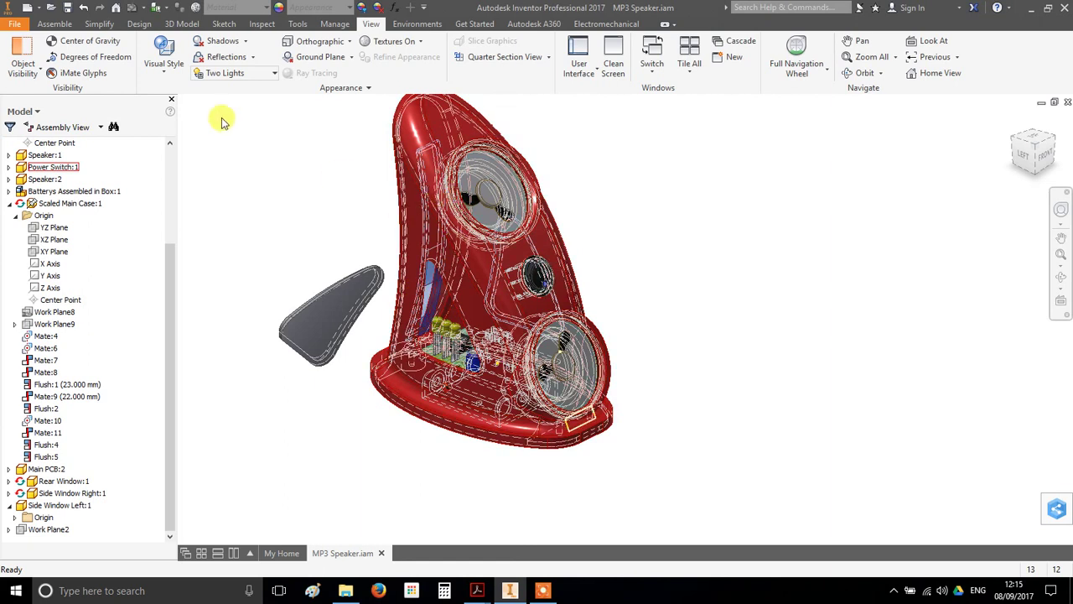
{"action": "left_click", "coordinate": [163, 69]}
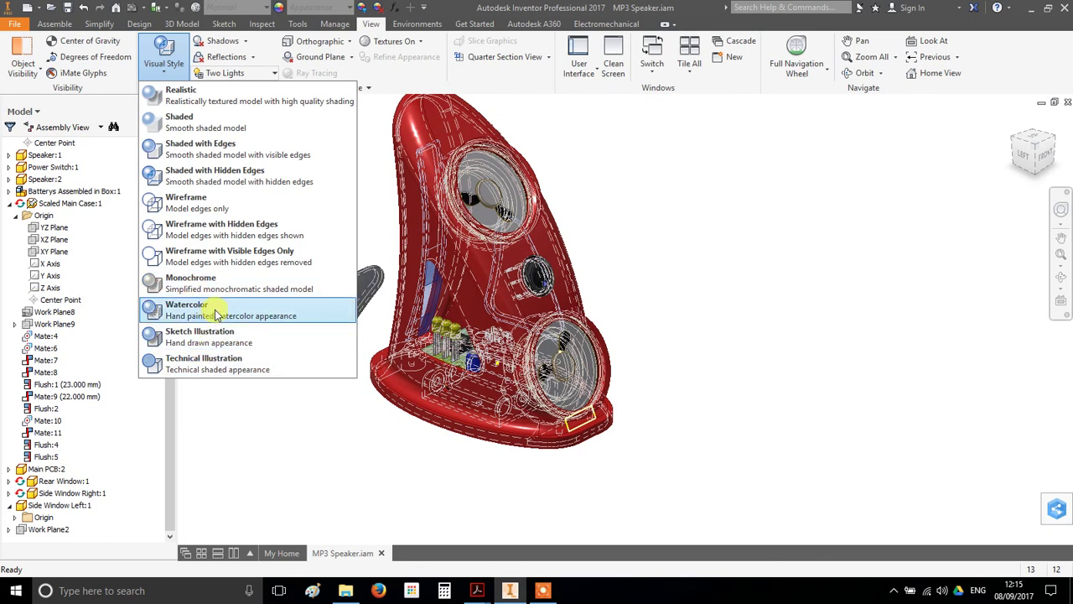
{"action": "left_click", "coordinate": [212, 310]}
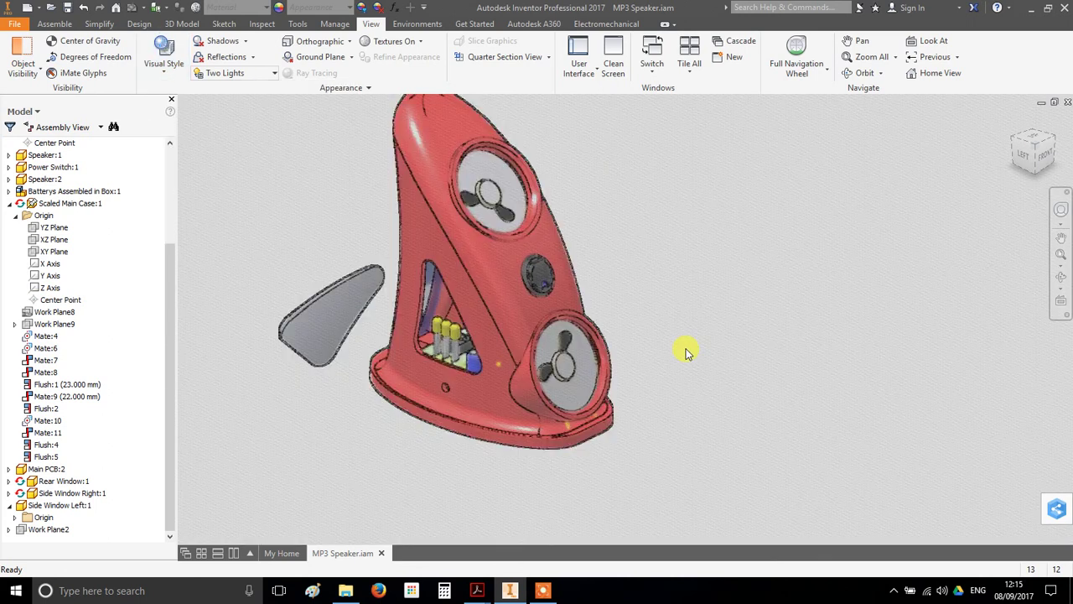
Pan the speaker into view and switch to the Sketch Illustration visual style
{"action": "middle_click_drag", "start_coordinate": [685, 352], "coordinate": [736, 412]}
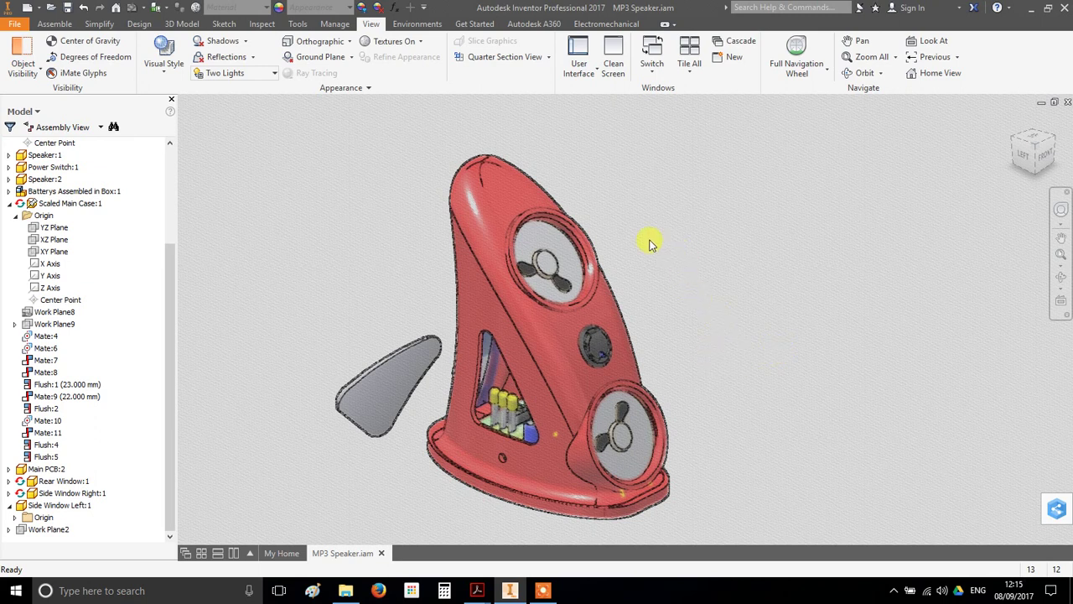
{"action": "left_click", "coordinate": [159, 74]}
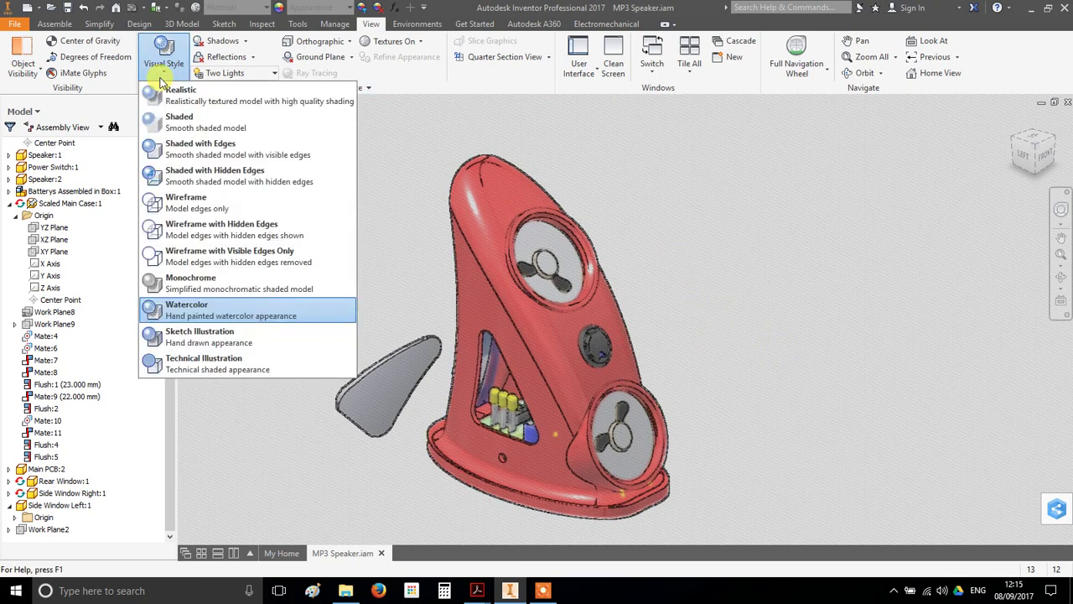
{"action": "left_click", "coordinate": [240, 340]}
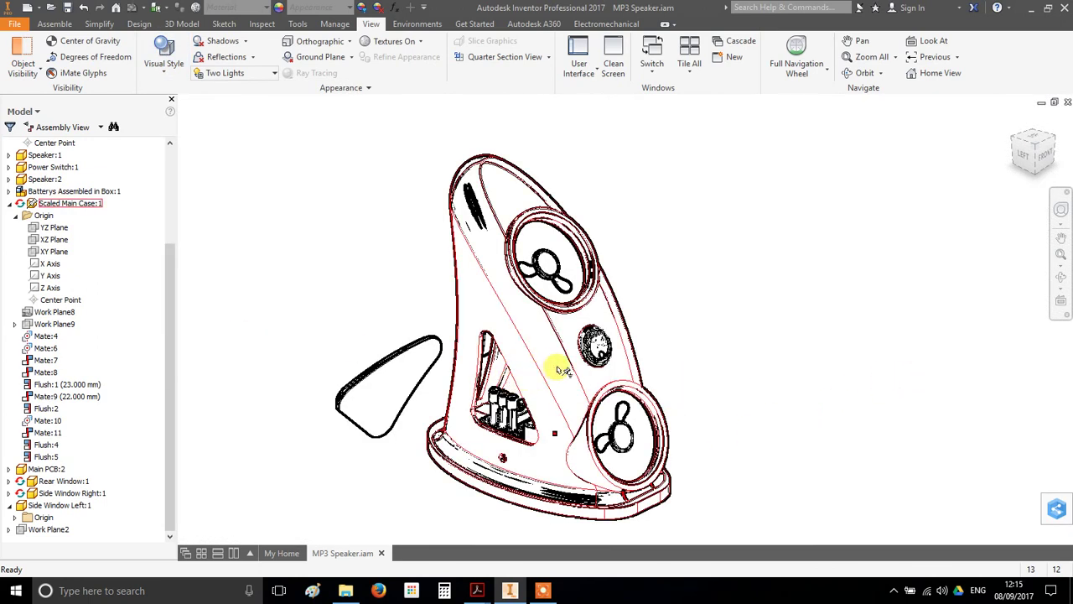
{"action": "left_click", "coordinate": [161, 82]}
Apply Technical Illustration, orbit to the right side, then switch to the Realistic style
{"action": "left_click", "coordinate": [257, 363]}
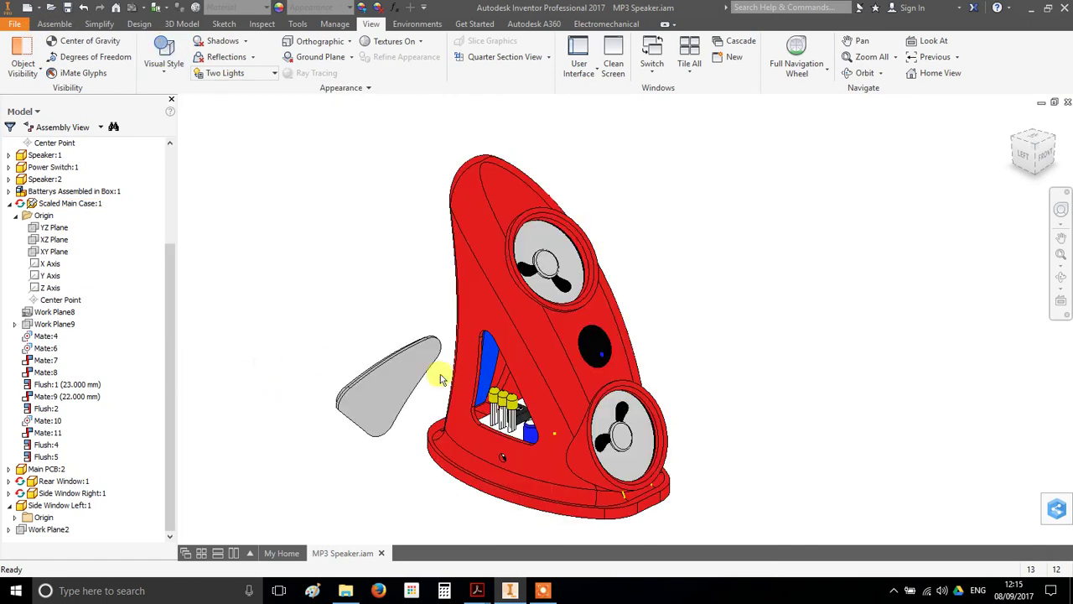
{"action": "key", "text": "F4"}
{"action": "left_click_drag", "start_coordinate": [827, 451], "coordinate": [765, 417]}
{"action": "left_click", "coordinate": [164, 71]}
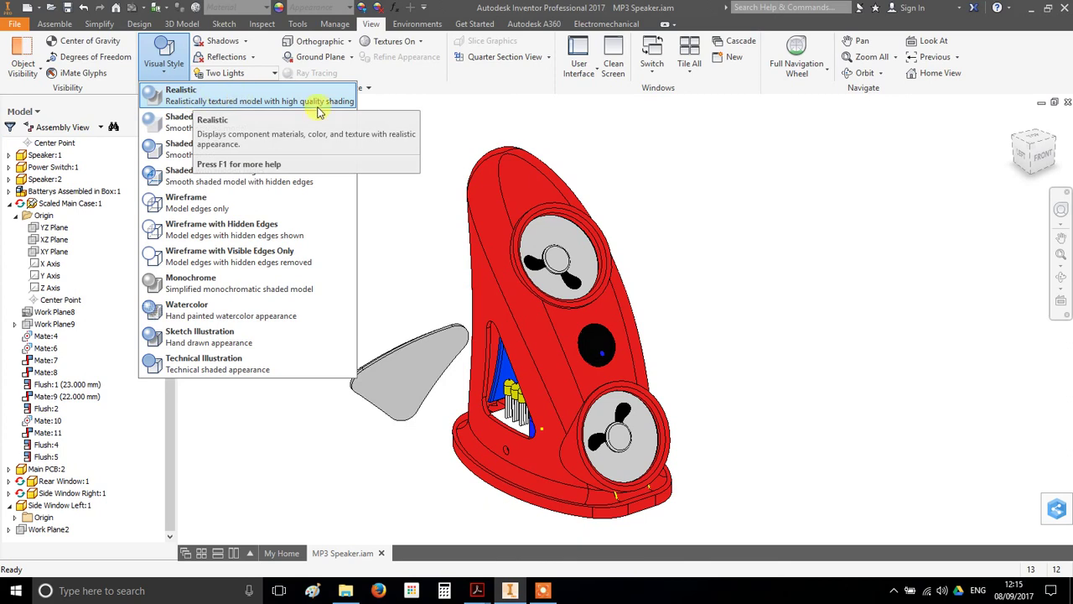
{"action": "left_click", "coordinate": [194, 96]}
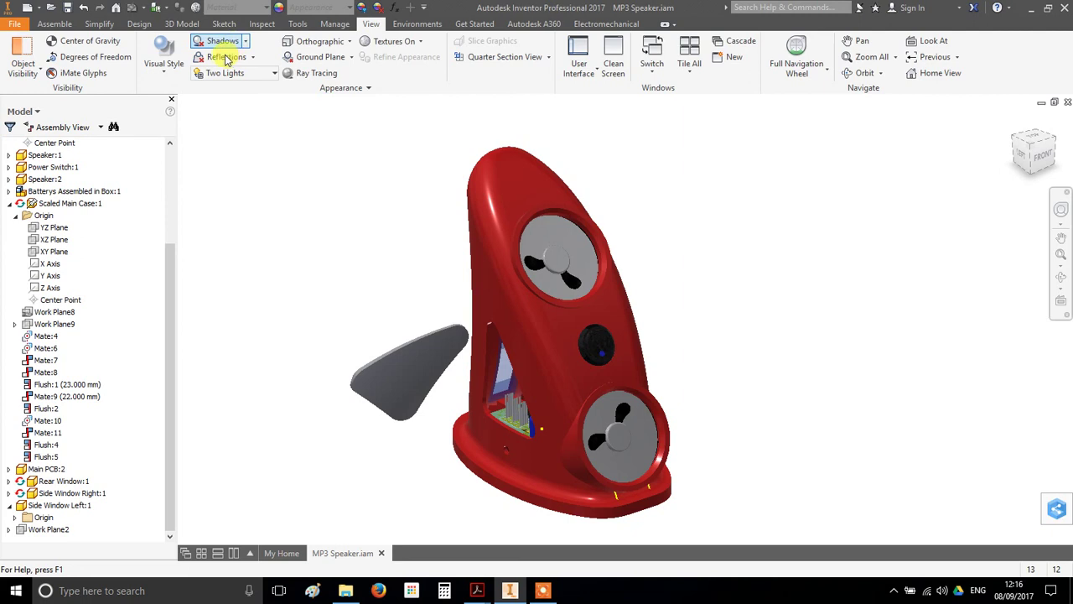
Turn on ground shadows, then swap them for a floor reflection beneath the speaker
{"action": "left_click", "coordinate": [227, 58]}
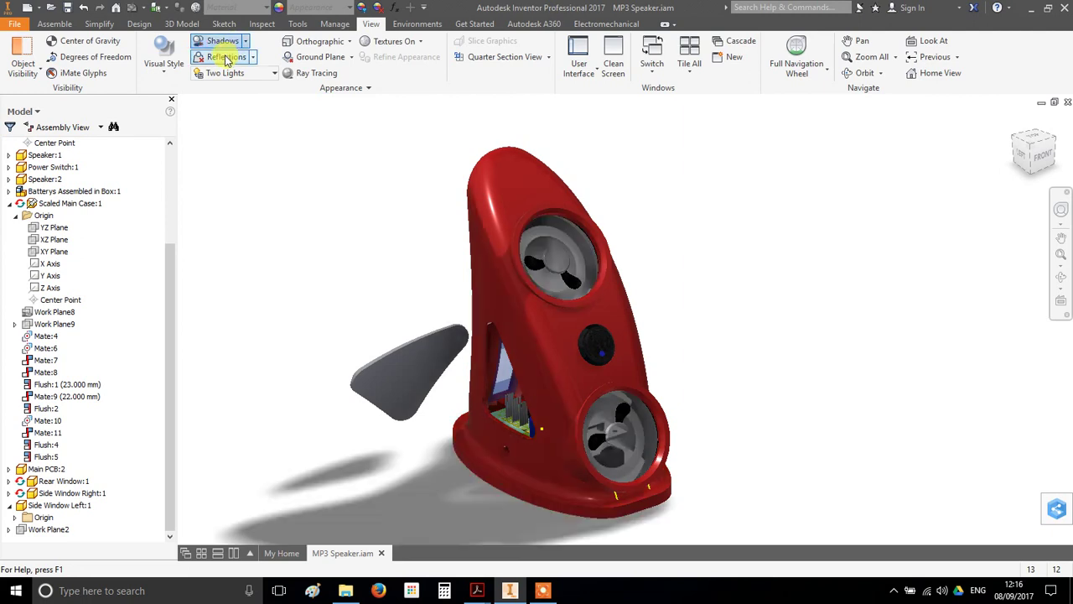
{"action": "middle_click_drag", "start_coordinate": [582, 319], "coordinate": [625, 359], "text": "shift"}
{"action": "scroll", "coordinate": [412, 304], "scroll_direction": "down", "scroll_amount": 5}
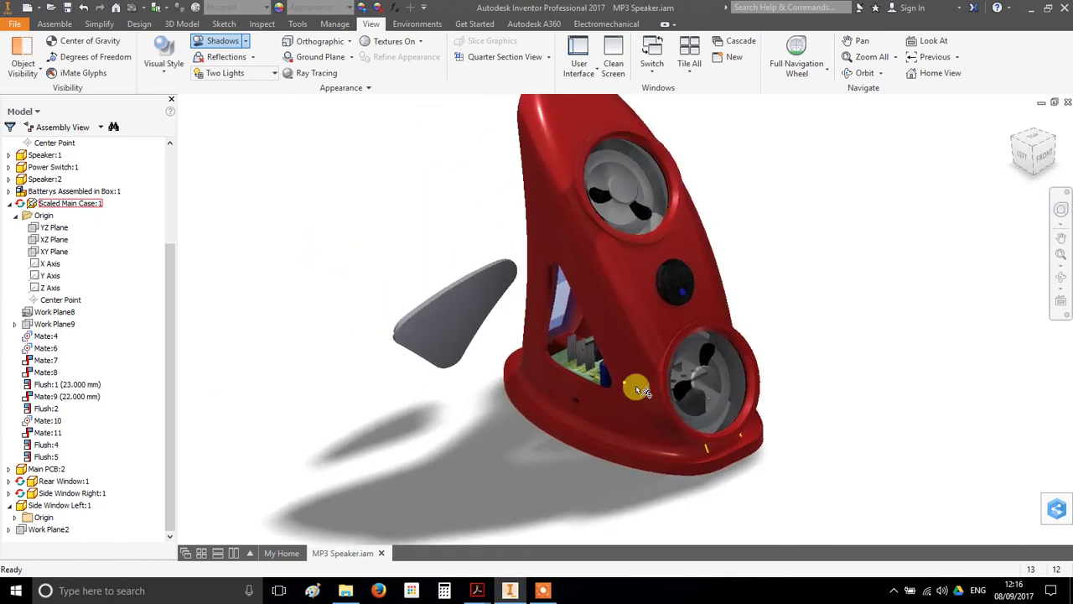
{"action": "left_click", "coordinate": [238, 41]}
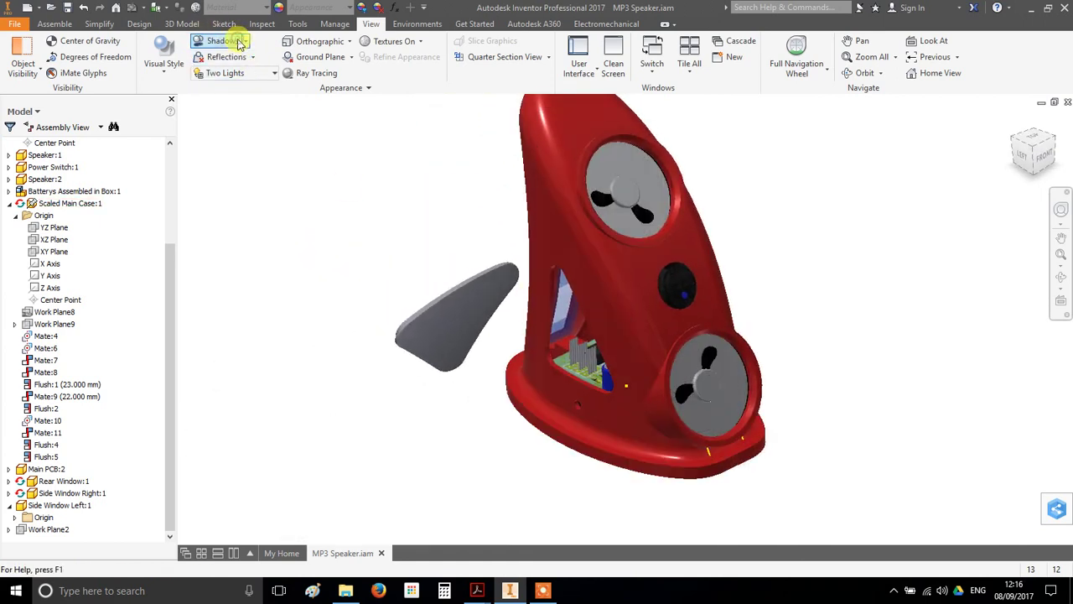
{"action": "left_click", "coordinate": [247, 58]}
{"action": "scroll", "coordinate": [760, 475], "scroll_direction": "down", "scroll_amount": 5}
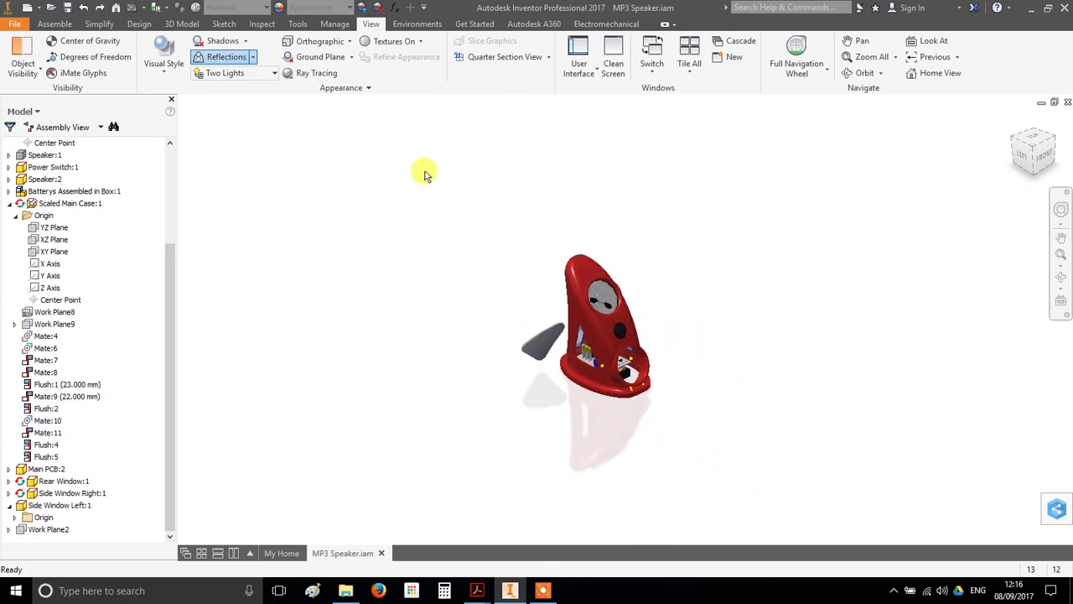
Turn off reflections and change the lighting style from Two Lights to Infinity Pool
{"action": "left_click", "coordinate": [224, 57]}
{"action": "scroll", "coordinate": [340, 169], "scroll_direction": "up", "scroll_amount": 3}
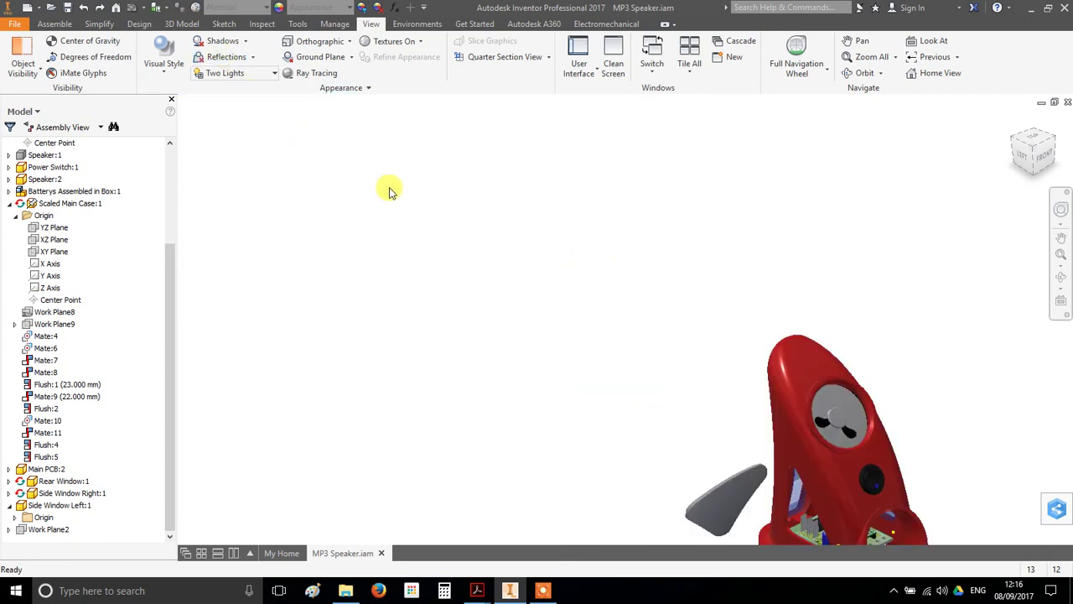
{"action": "scroll", "coordinate": [671, 198], "scroll_direction": "down", "scroll_amount": 2}
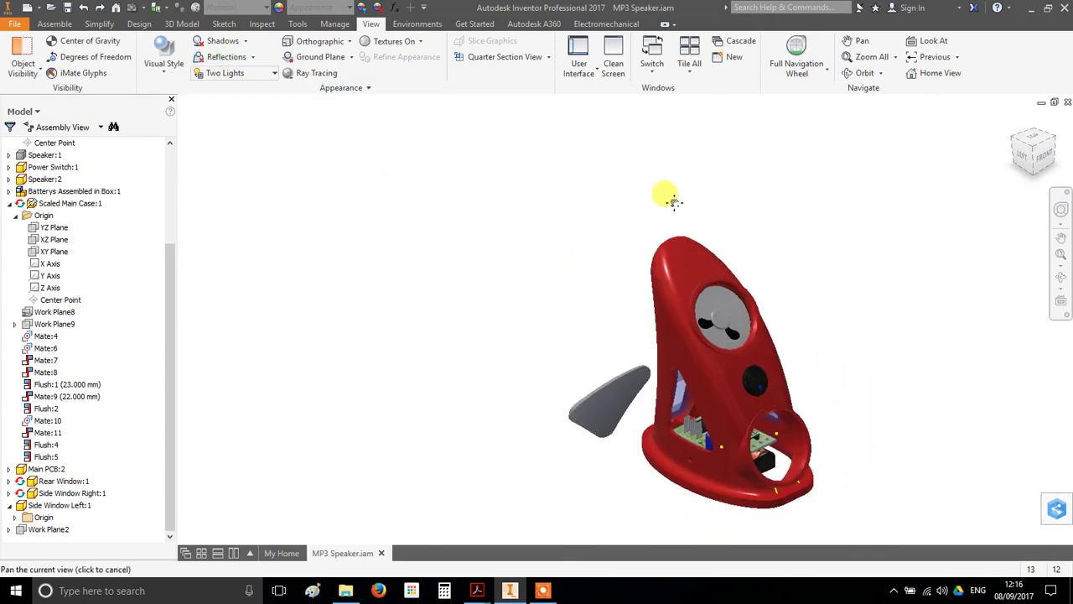
{"action": "left_click", "coordinate": [252, 74]}
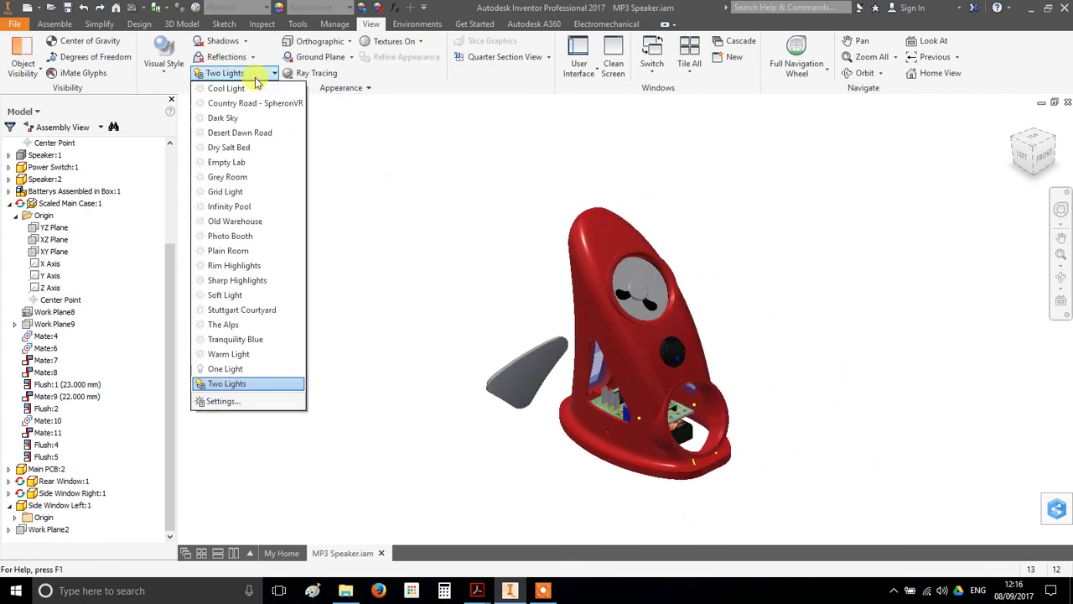
{"action": "left_click", "coordinate": [258, 208]}
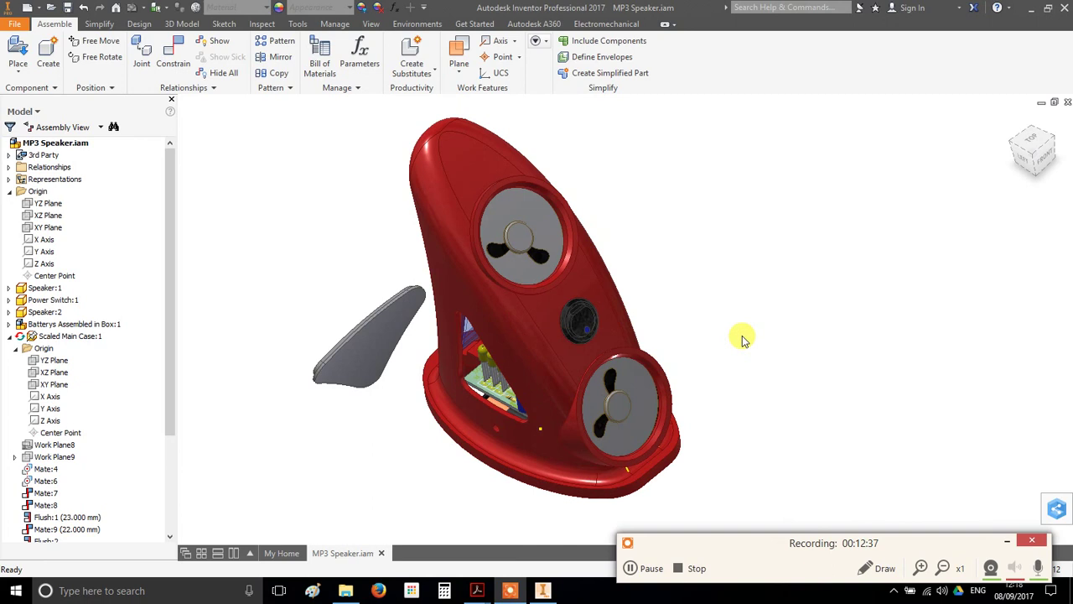
On the View tab, set Textures Off, then Textures On again after repositioning the speaker
{"action": "middle_click_drag", "start_coordinate": [665, 370], "coordinate": [553, 318], "text": "shift"}
{"action": "left_click", "coordinate": [371, 24]}
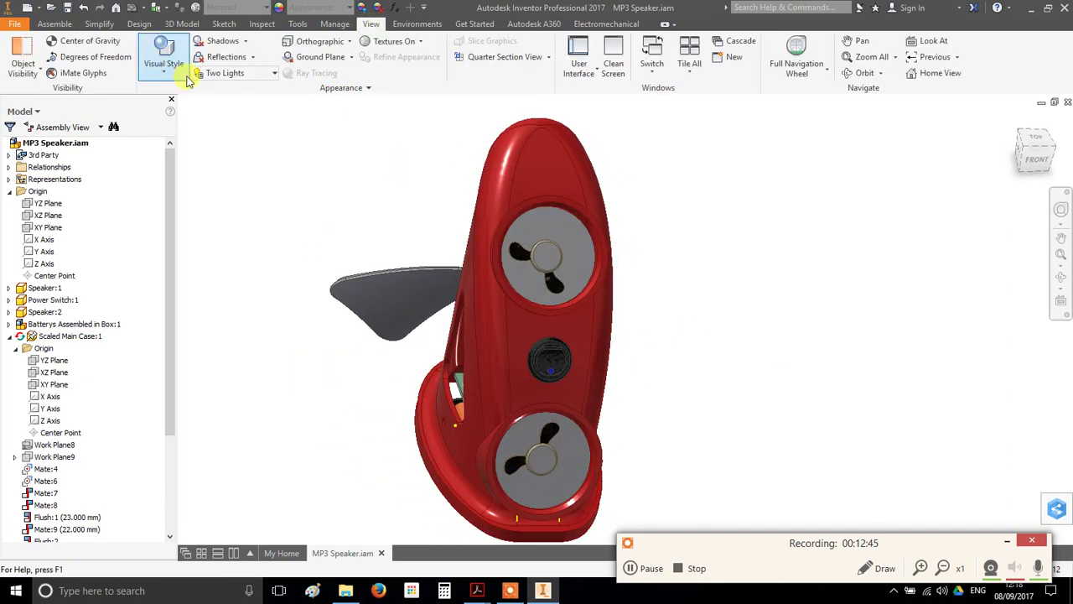
{"action": "middle_click_drag", "start_coordinate": [711, 442], "coordinate": [617, 395], "text": "shift"}
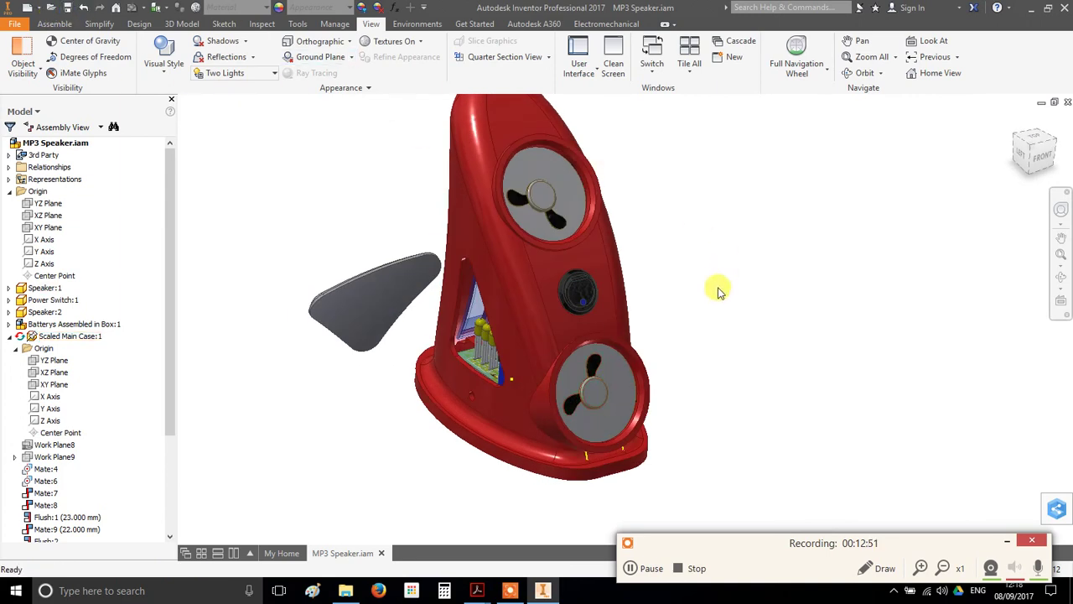
{"action": "middle_click_drag", "start_coordinate": [547, 220], "coordinate": [596, 268]}
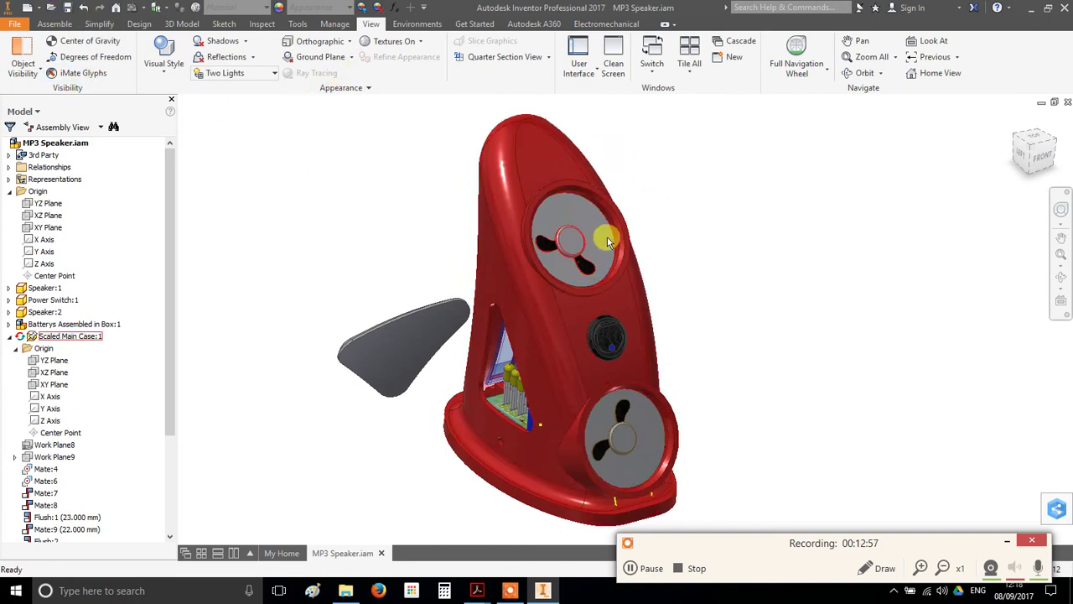
{"action": "left_click", "coordinate": [418, 41]}
{"action": "left_click", "coordinate": [394, 89]}
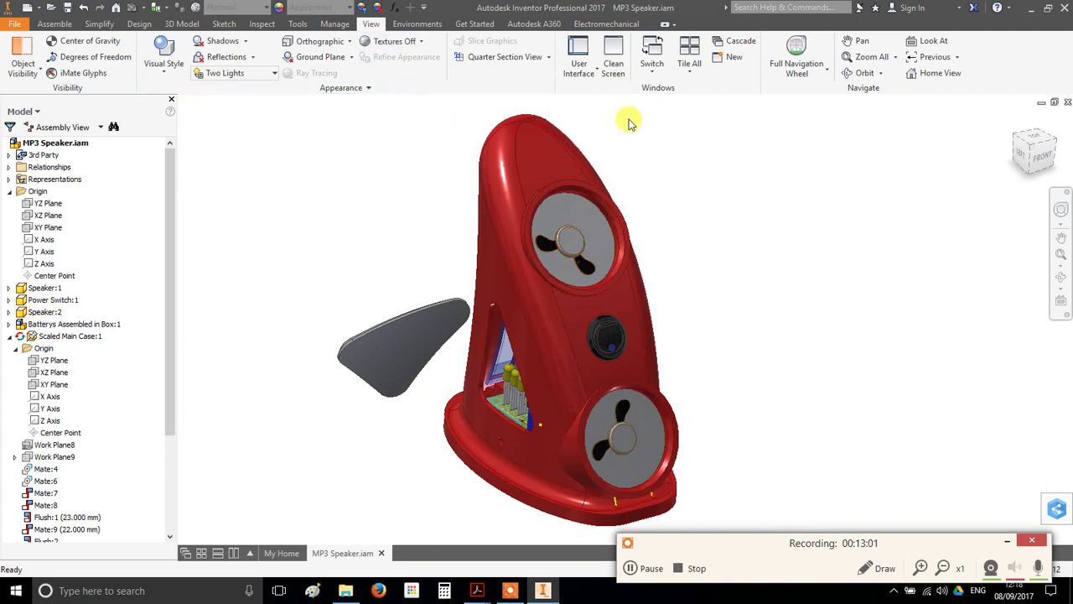
{"action": "left_click", "coordinate": [422, 42]}
{"action": "left_click", "coordinate": [394, 62]}
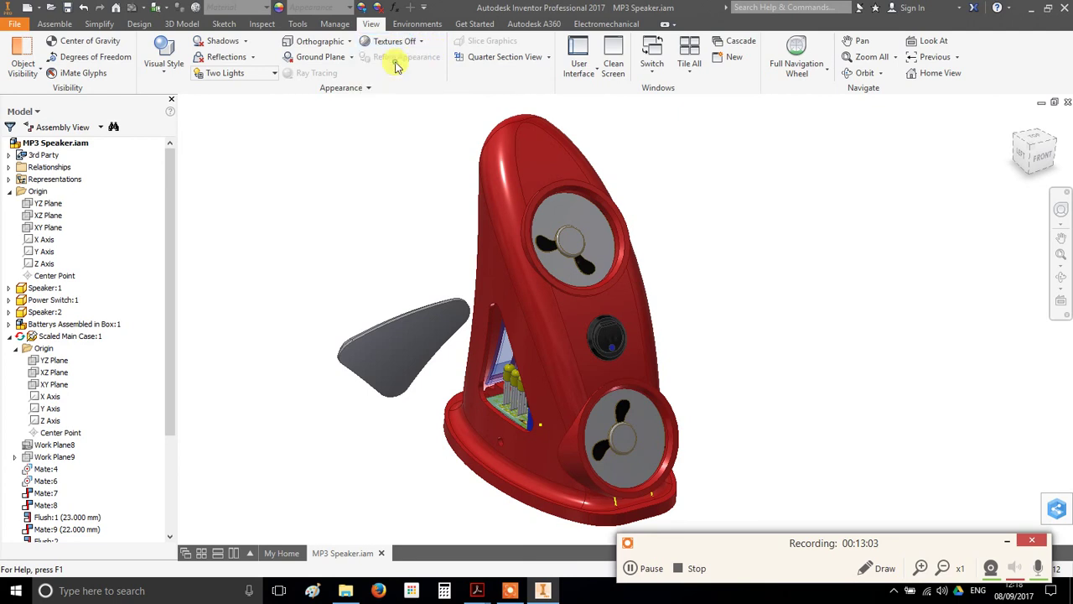
{"action": "left_click", "coordinate": [352, 43]}
{"action": "left_click", "coordinate": [315, 88]}
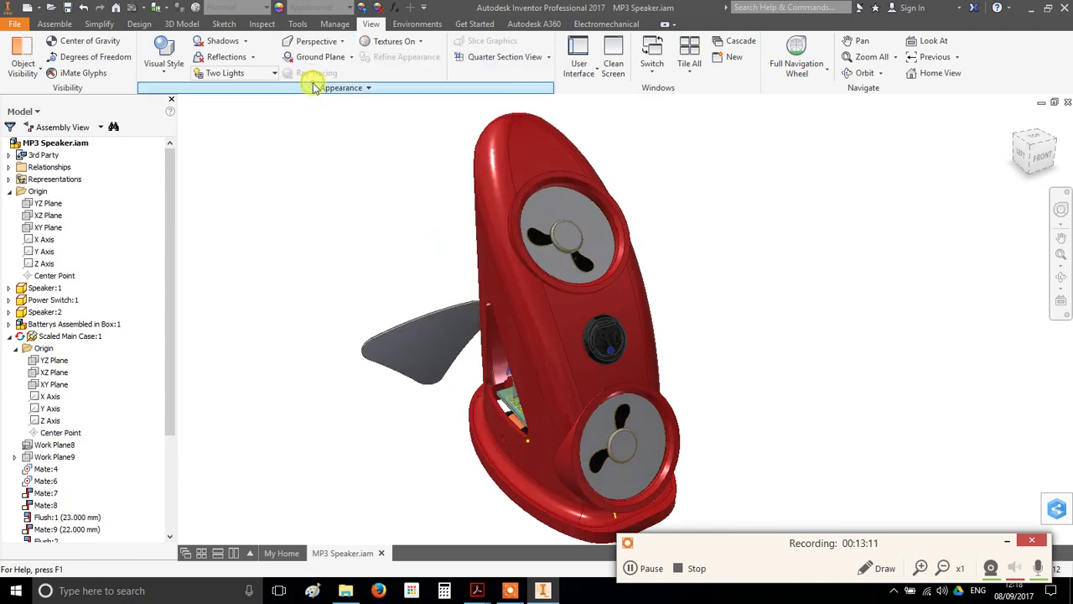
{"action": "middle_click_drag", "start_coordinate": [629, 268], "coordinate": [714, 335], "text": "shift"}
{"action": "scroll", "coordinate": [695, 378], "scroll_direction": "up", "scroll_amount": 2}
{"action": "scroll", "coordinate": [704, 382], "scroll_direction": "down", "scroll_amount": 2}
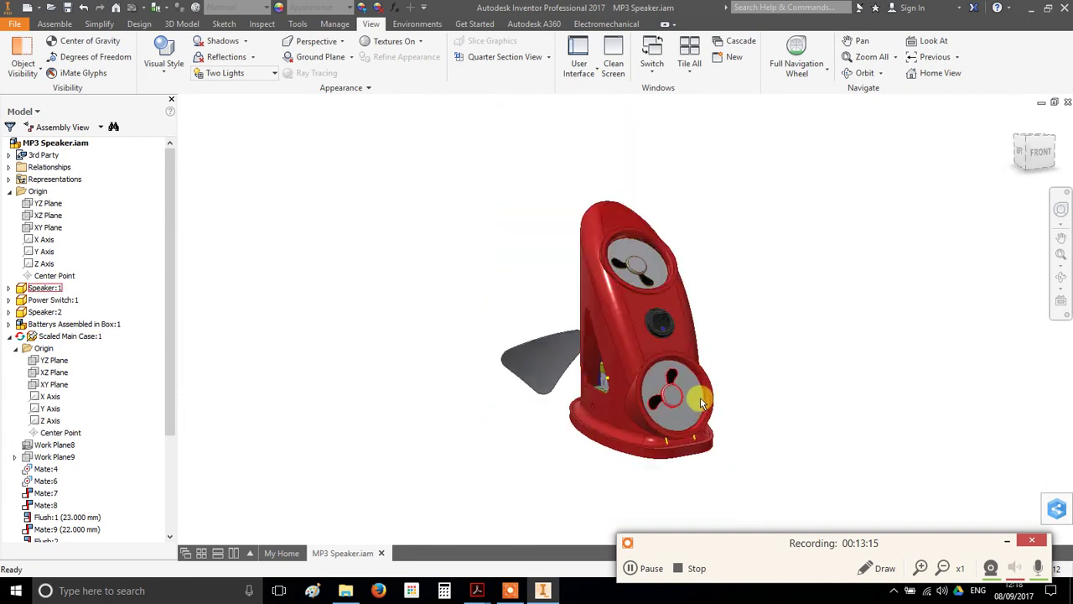
{"action": "middle_click_drag", "start_coordinate": [591, 184], "coordinate": [487, 327], "text": "shift"}
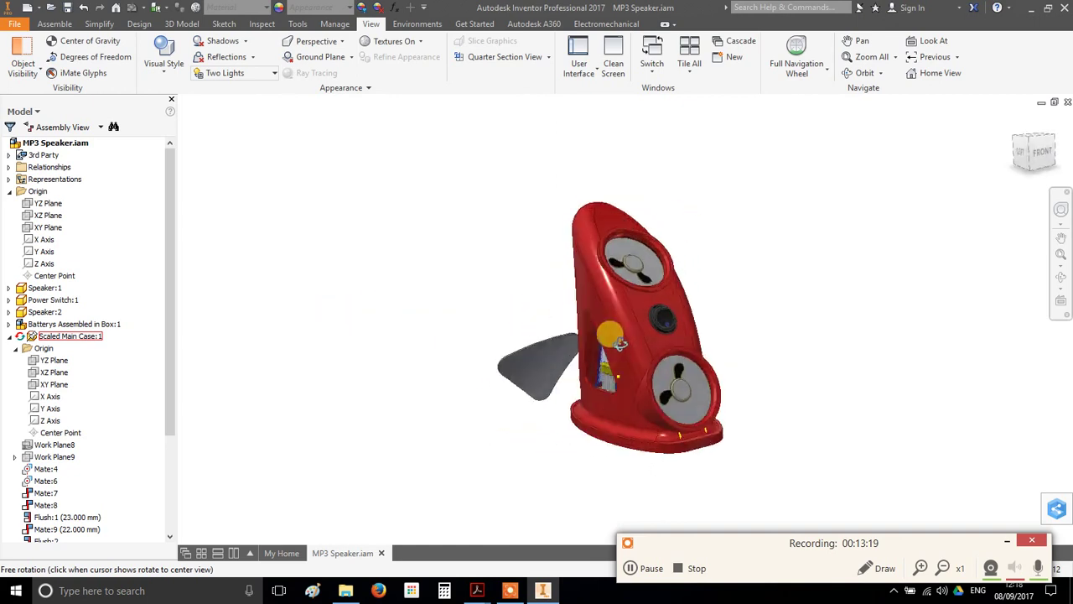
{"action": "left_click_drag", "start_coordinate": [625, 344], "coordinate": [629, 348]}
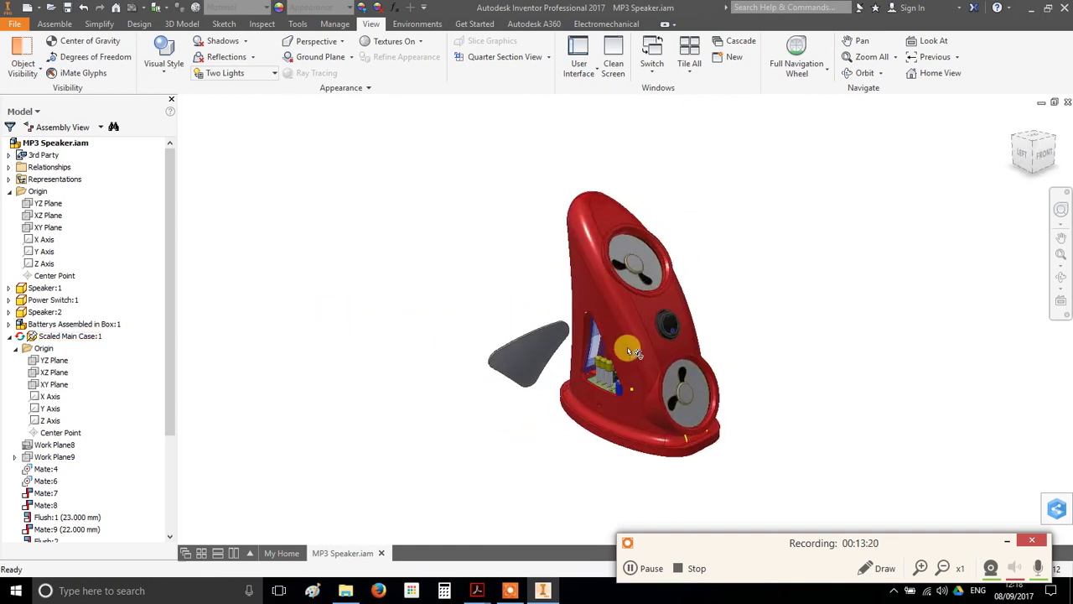
{"action": "left_click", "coordinate": [341, 44]}
{"action": "left_click", "coordinate": [317, 66]}
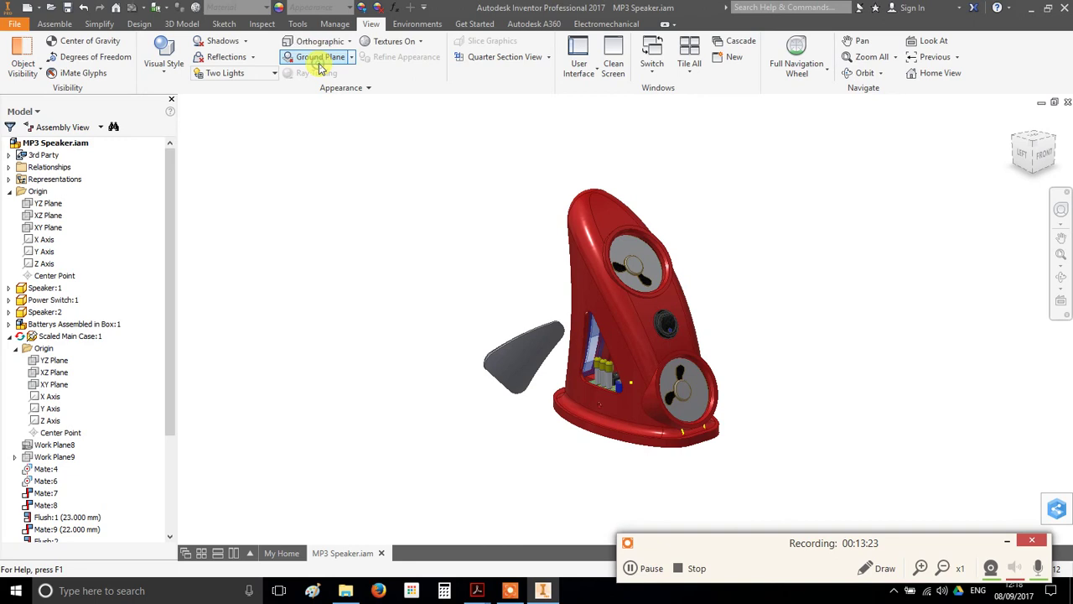
{"action": "left_click", "coordinate": [348, 41]}
{"action": "left_click", "coordinate": [335, 88]}
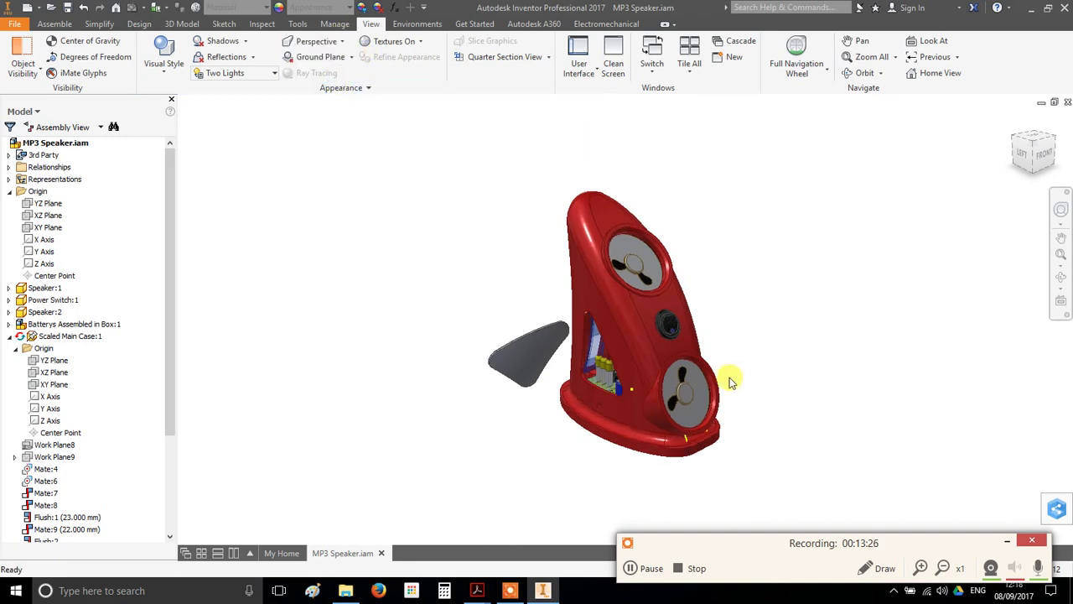
{"action": "left_click", "coordinate": [342, 42]}
{"action": "left_click", "coordinate": [325, 65]}
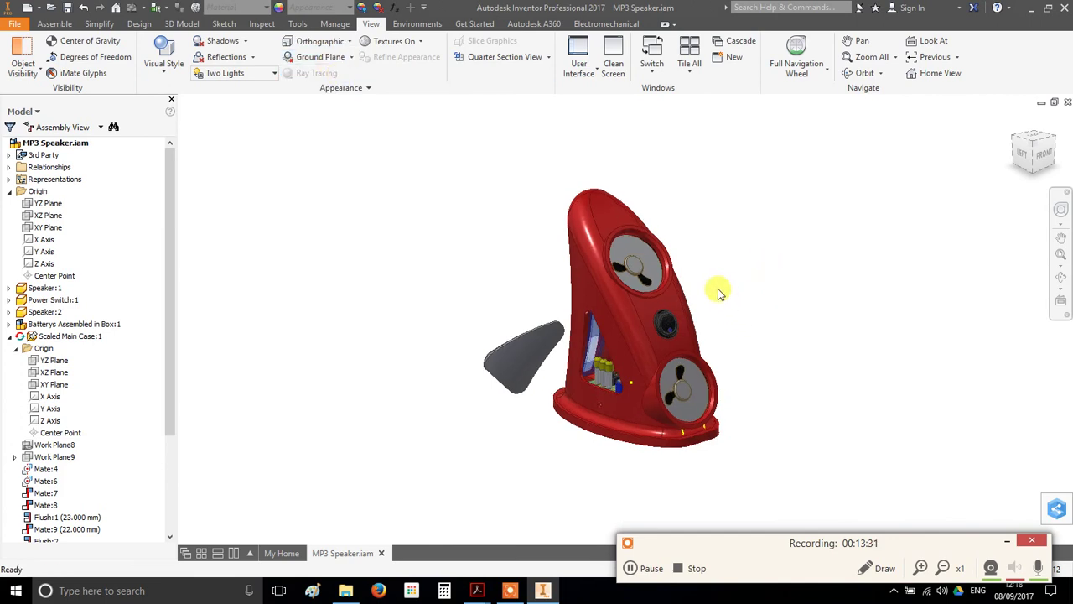
Create a half section on the YZ Plane shifted 44.750 mm into the speaker
{"action": "left_click", "coordinate": [548, 56]}
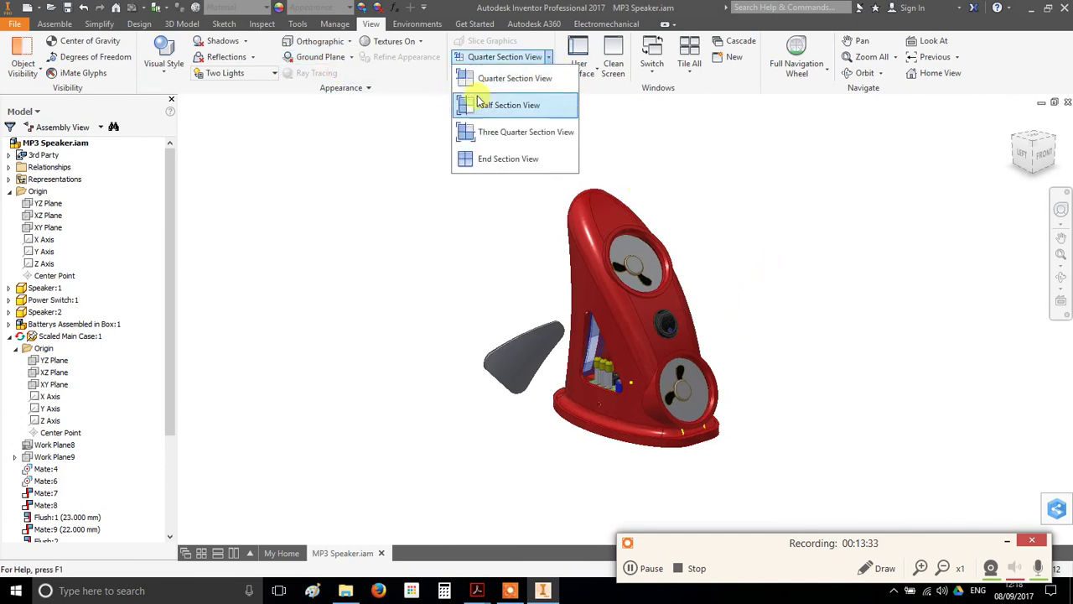
{"action": "left_click", "coordinate": [761, 243]}
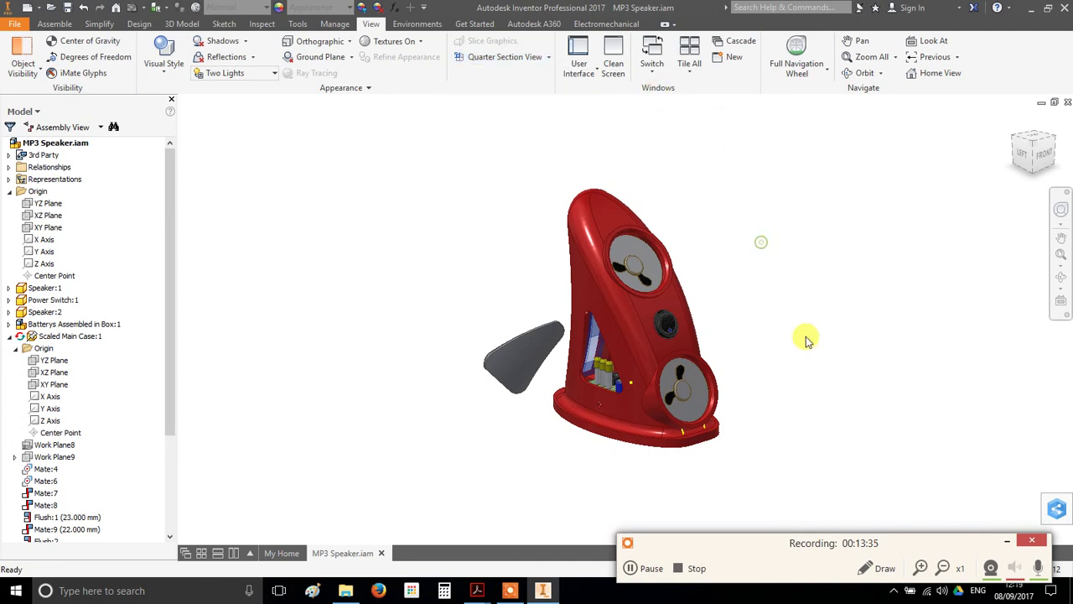
{"action": "middle_click_drag", "start_coordinate": [692, 379], "coordinate": [565, 171], "text": "shift"}
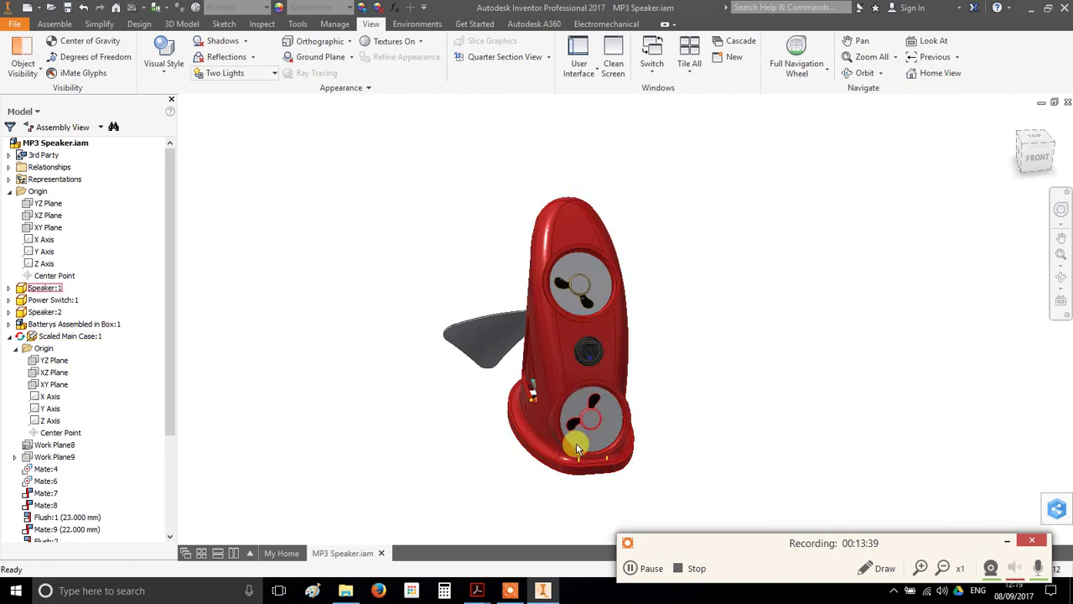
{"action": "left_click", "coordinate": [550, 59]}
{"action": "left_click", "coordinate": [535, 105]}
{"action": "left_click", "coordinate": [48, 216]}
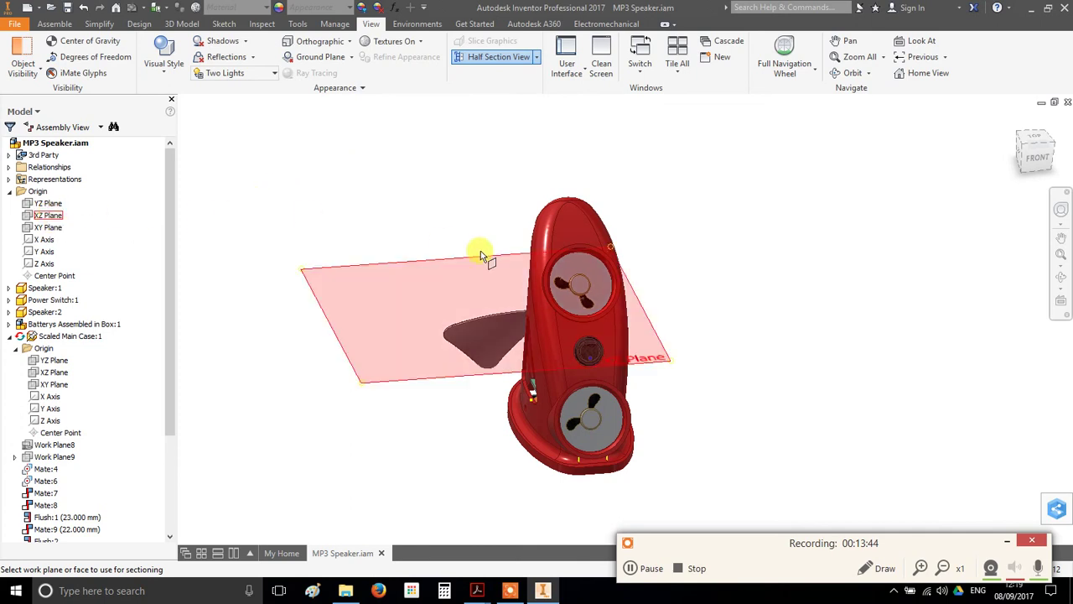
{"action": "left_click", "coordinate": [52, 205]}
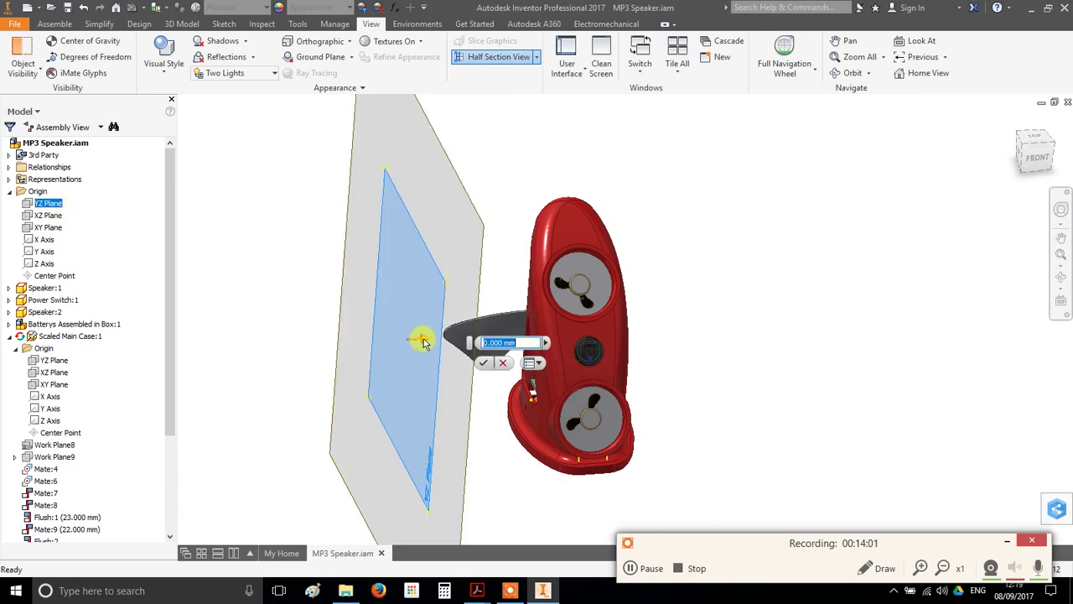
{"action": "left_click_drag", "start_coordinate": [424, 342], "coordinate": [591, 328]}
{"action": "left_click", "coordinate": [655, 352]}
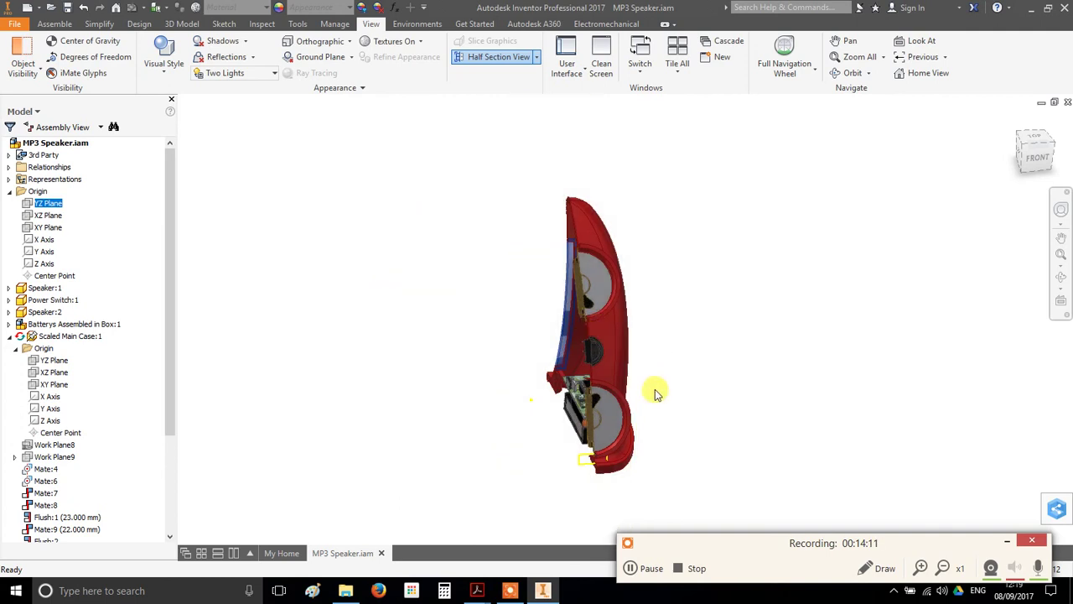
Orbit the cut speaker and view it from the left to inspect its interior
{"action": "middle_click_drag", "start_coordinate": [653, 369], "coordinate": [659, 427], "text": "shift"}
{"action": "key", "text": "F6"}
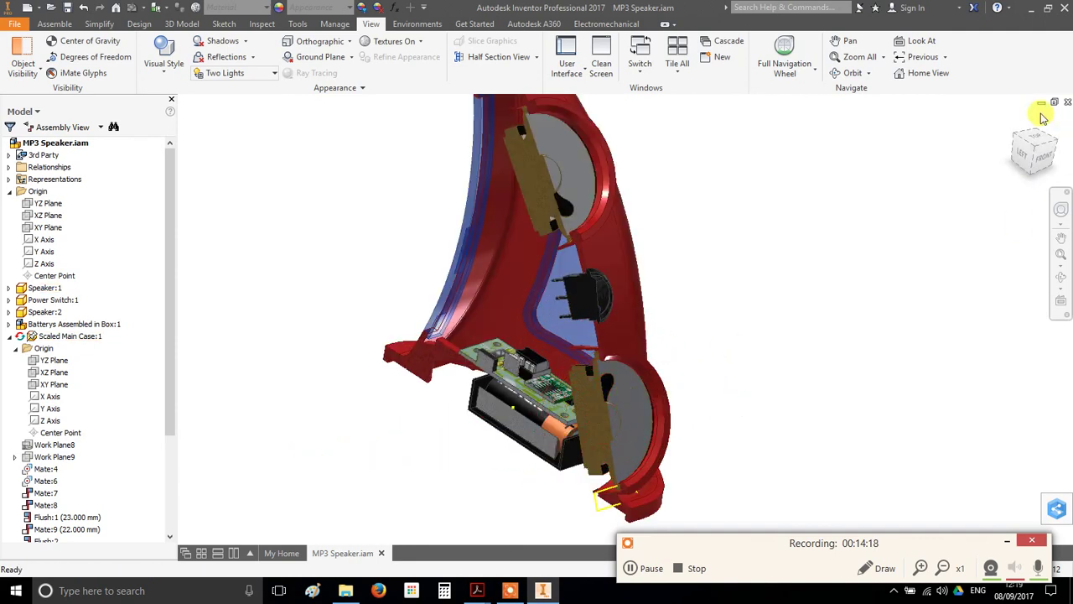
{"action": "left_click", "coordinate": [1028, 153]}
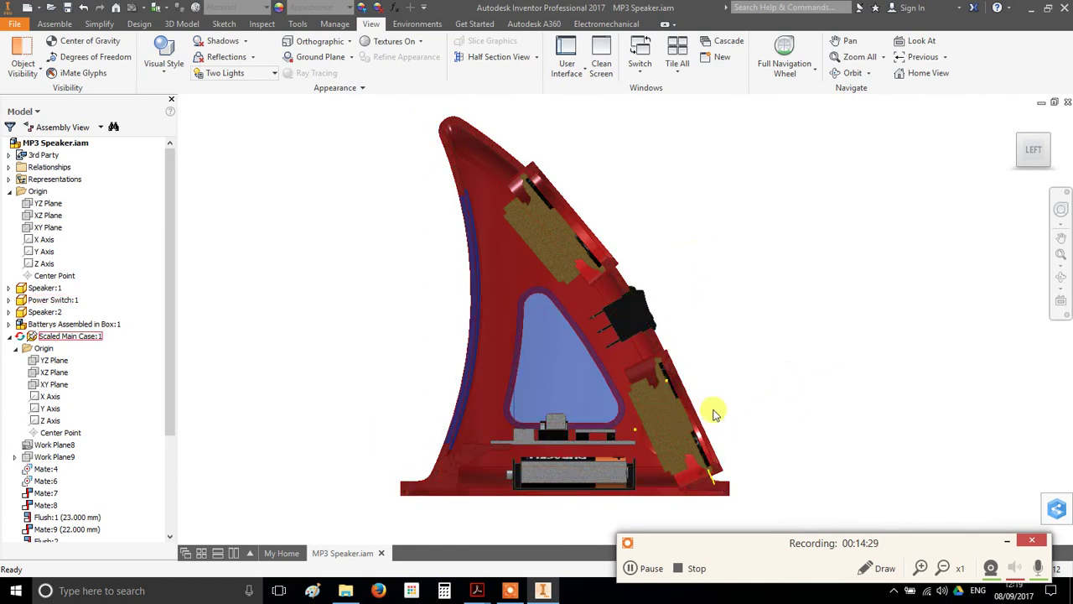
{"action": "middle_click_drag", "start_coordinate": [849, 358], "coordinate": [743, 366], "text": "shift"}
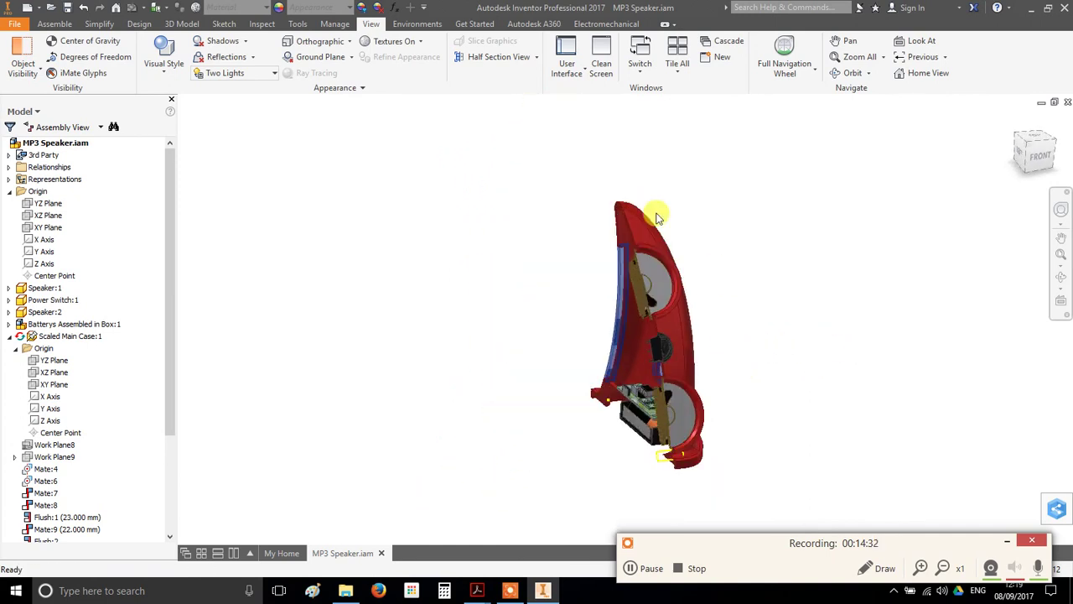
End the half section and start a three-quarter section with the first cut on YZ Plane at 112.250 mm
{"action": "left_click", "coordinate": [537, 57]}
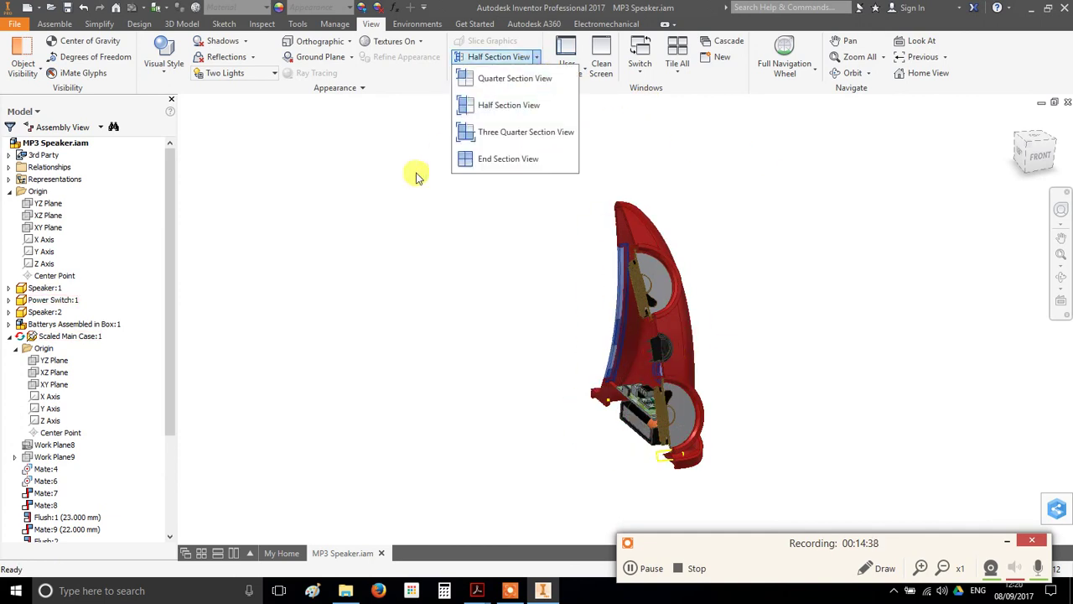
{"action": "left_click", "coordinate": [501, 159]}
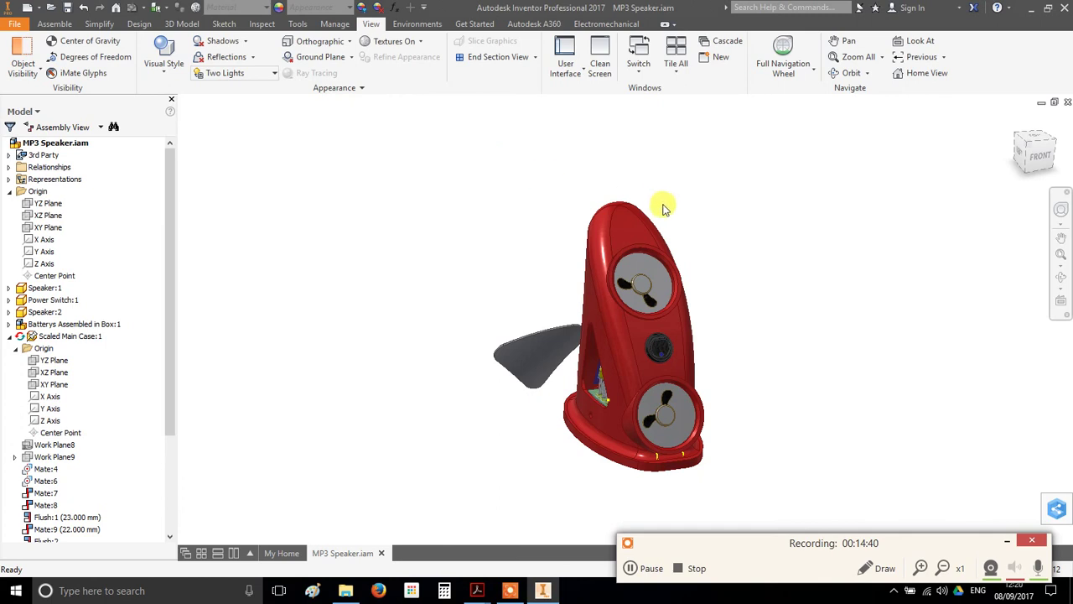
{"action": "left_click", "coordinate": [535, 57]}
{"action": "left_click", "coordinate": [514, 135]}
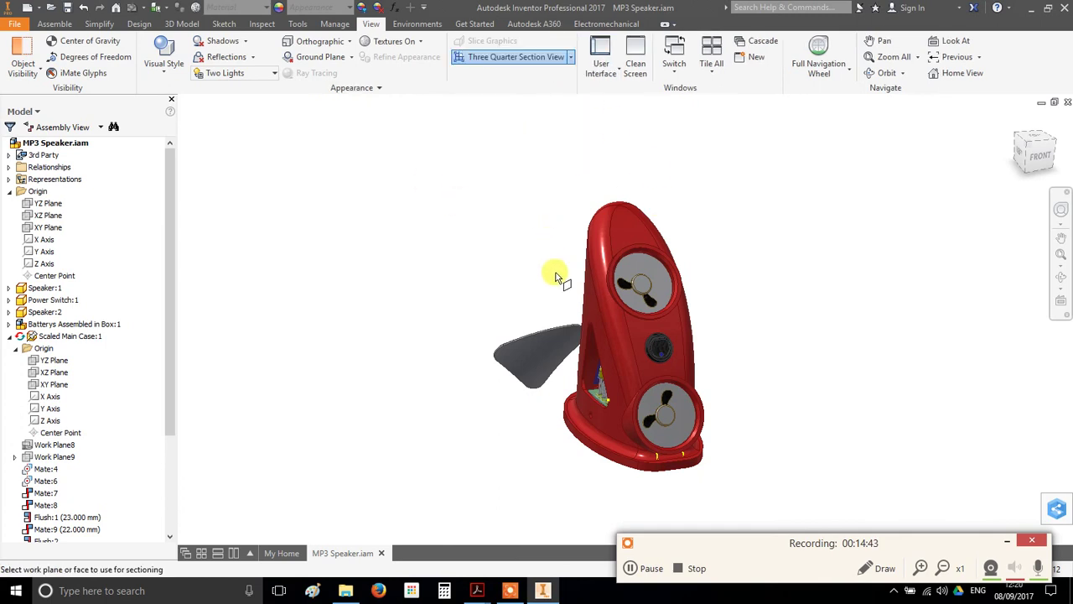
{"action": "left_click", "coordinate": [48, 204]}
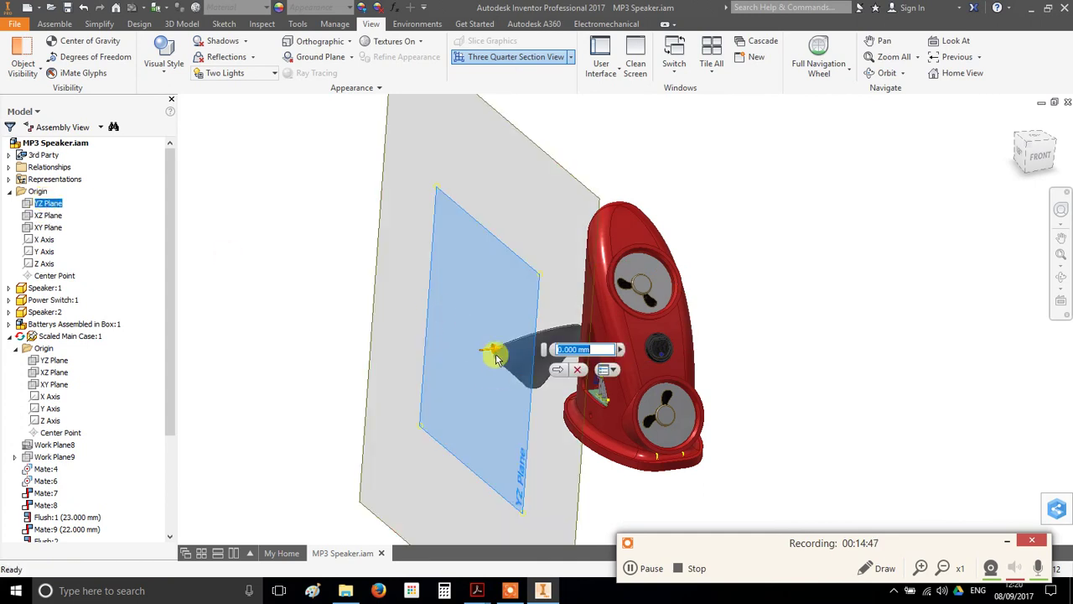
{"action": "left_click_drag", "start_coordinate": [495, 350], "coordinate": [635, 350]}
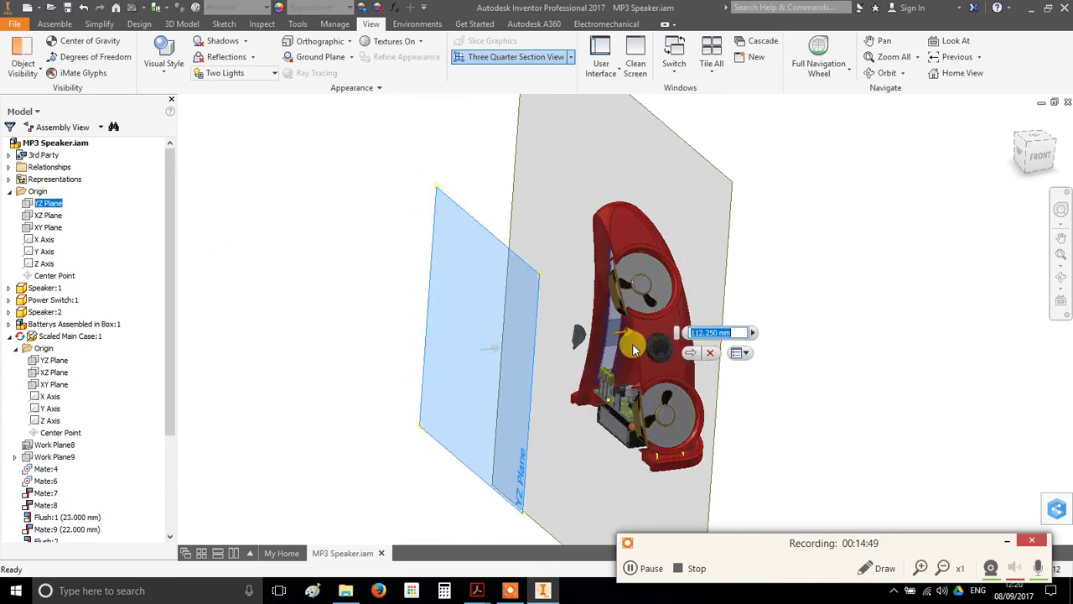
{"action": "left_click", "coordinate": [690, 355]}
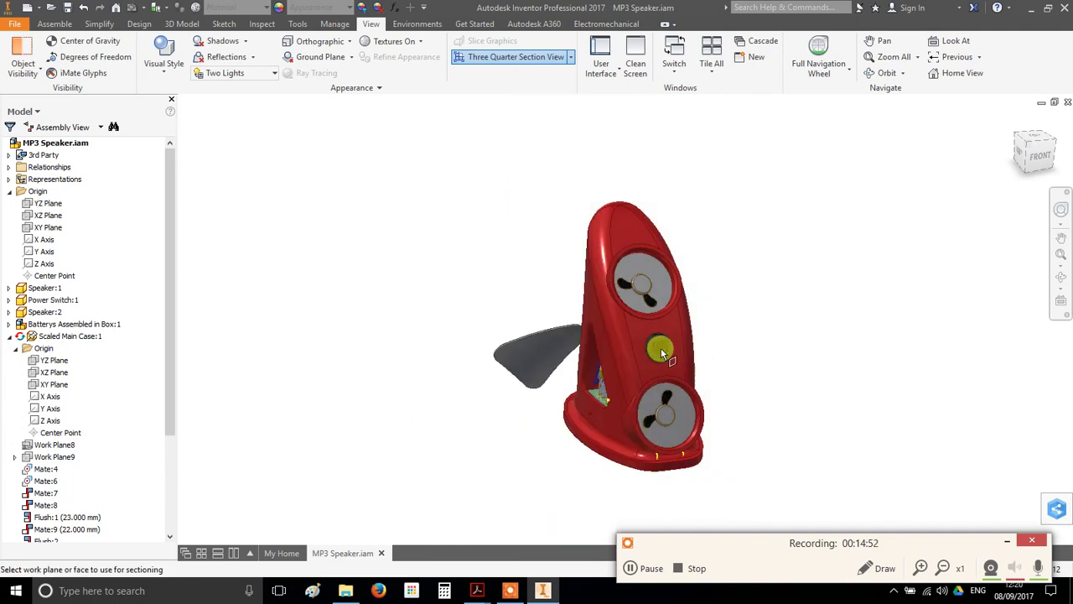
Make the second cut on the XZ Plane at -16.500 mm and inspect the result
{"action": "left_click", "coordinate": [47, 216]}
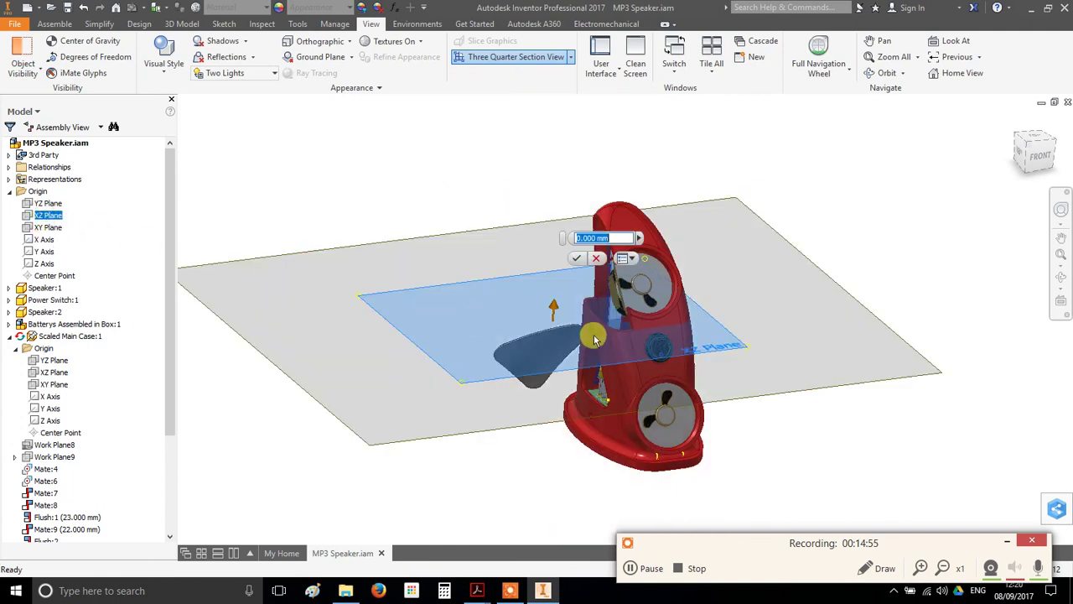
{"action": "mouse_move", "coordinate": [552, 317]}
{"action": "left_mouse_down"}
{"action": "mouse_move", "coordinate": [556, 440]}
{"action": "mouse_move", "coordinate": [549, 329]}
{"action": "left_mouse_up"}
{"action": "left_click", "coordinate": [583, 412]}
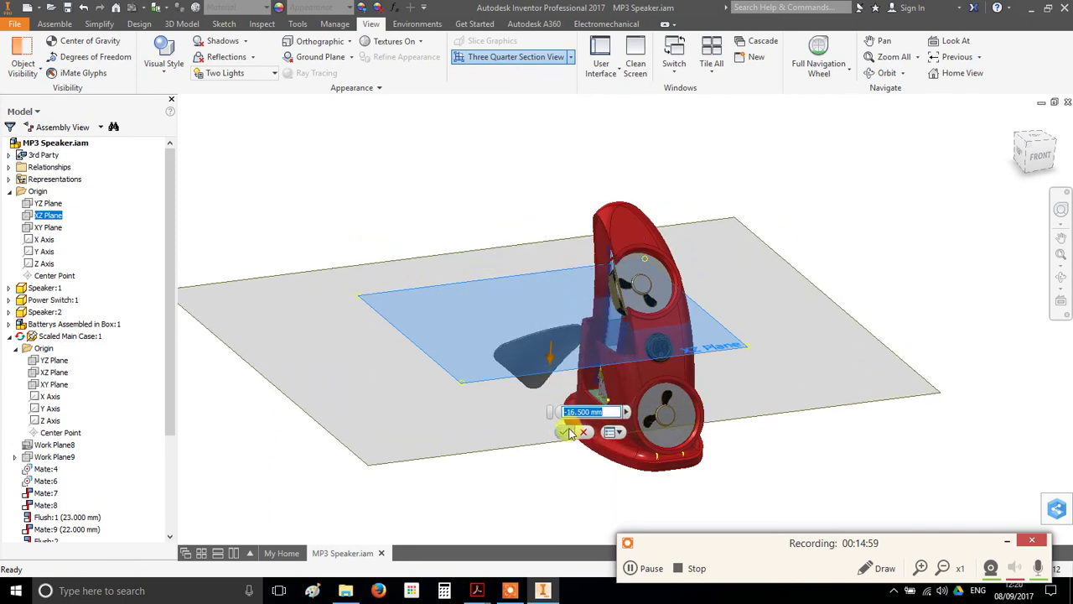
{"action": "left_click", "coordinate": [565, 431]}
{"action": "scroll", "coordinate": [693, 355], "scroll_direction": "up", "scroll_amount": 5}
{"action": "middle_click_drag", "start_coordinate": [693, 355], "coordinate": [734, 399], "text": "shift"}
{"action": "scroll", "coordinate": [734, 398], "scroll_direction": "down", "scroll_amount": 5}
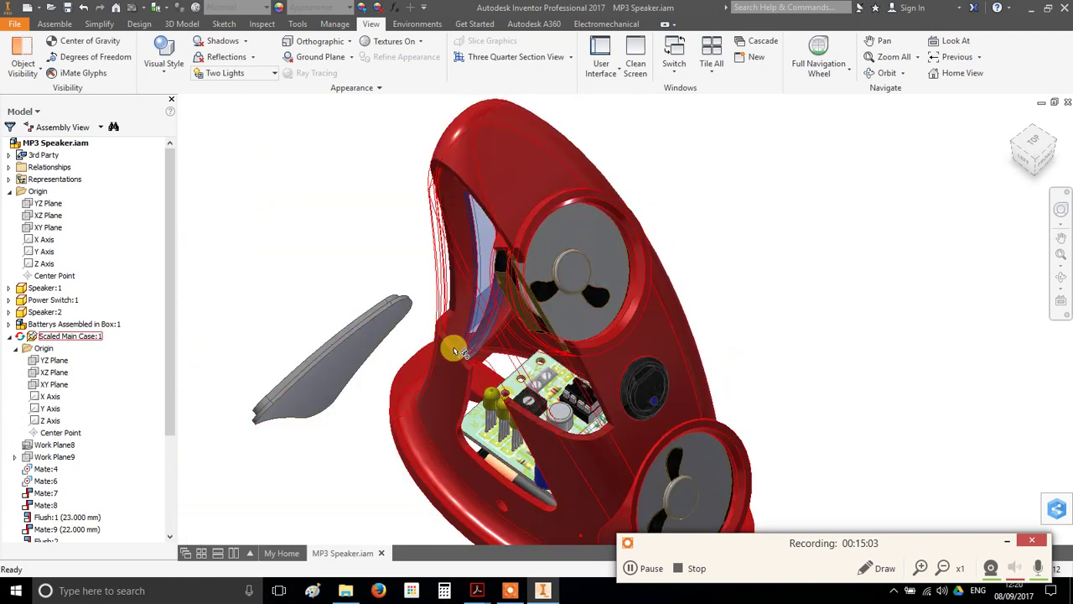
{"action": "middle_click_drag", "start_coordinate": [628, 366], "coordinate": [581, 368], "text": "shift"}
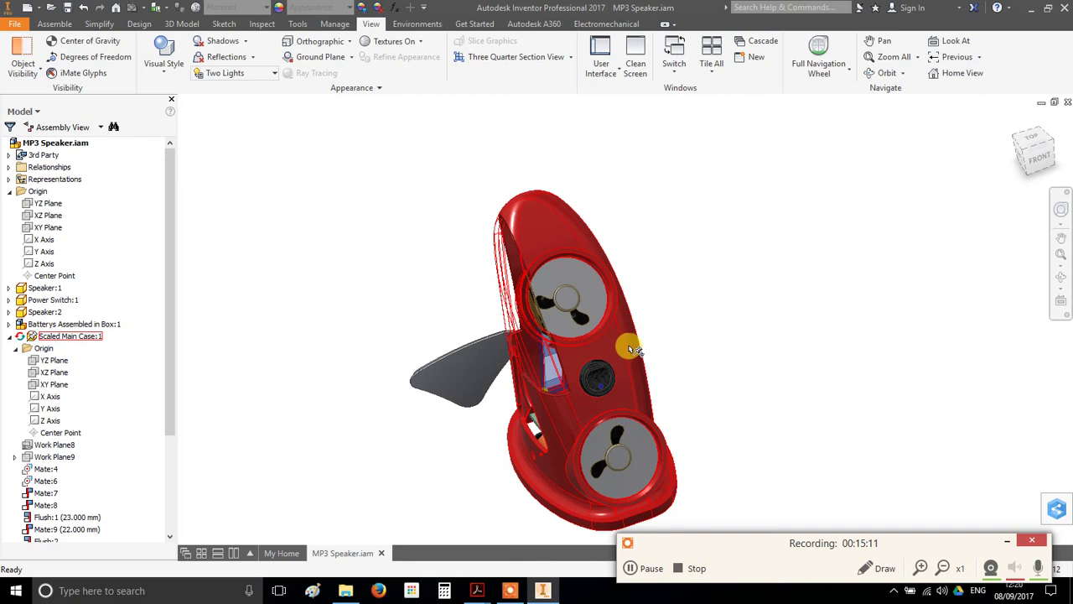
{"action": "middle_click_drag", "start_coordinate": [662, 383], "coordinate": [582, 338], "text": "shift"}
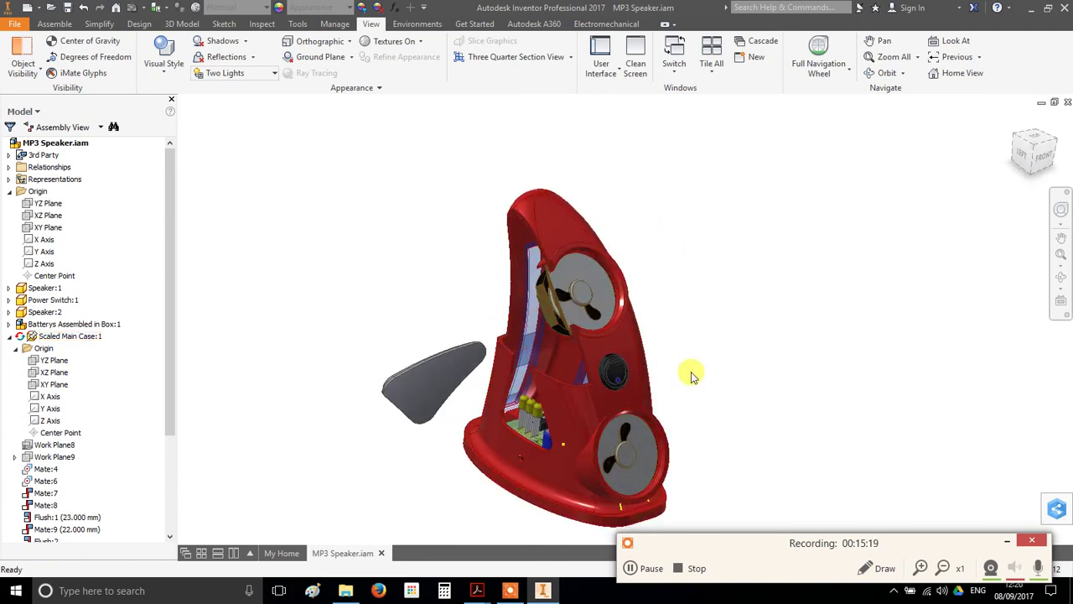
{"action": "middle_click_drag", "start_coordinate": [642, 364], "coordinate": [650, 301]}
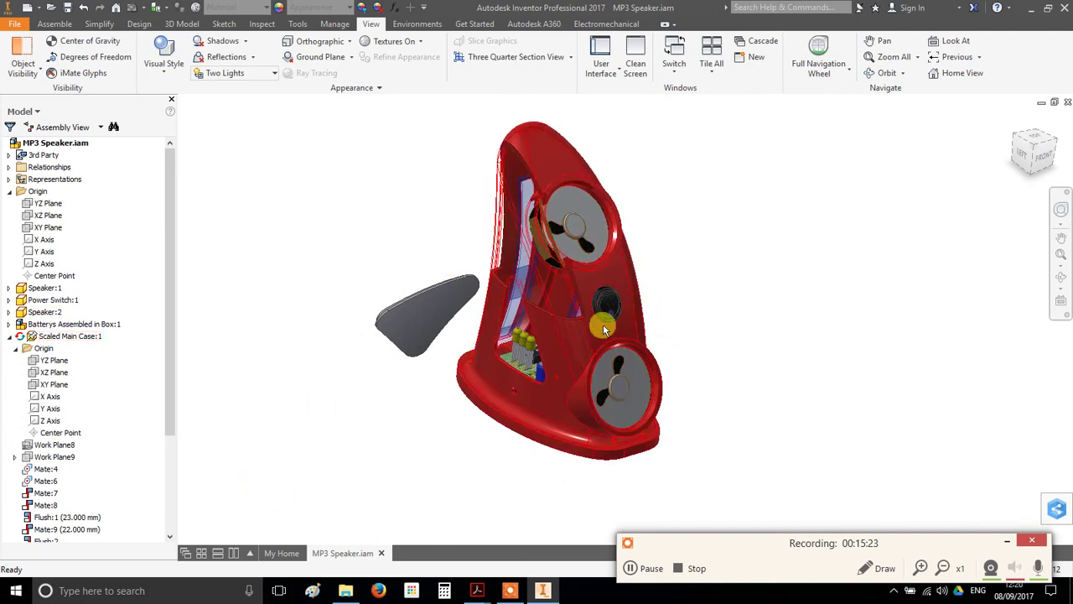
{"action": "middle_click_drag", "start_coordinate": [659, 348], "coordinate": [574, 260], "text": "shift"}
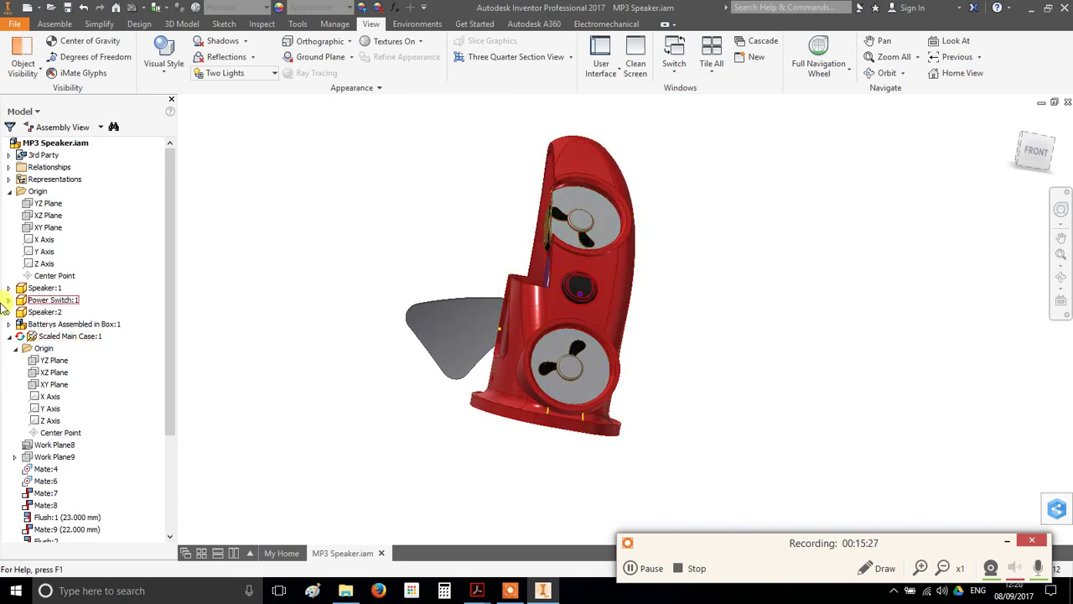
{"action": "mouse_move", "coordinate": [551, 304]}
{"action": "middle_mouse_down", "text": "shift"}
{"action": "mouse_move", "coordinate": [594, 338]}
{"action": "mouse_move", "coordinate": [587, 331]}
{"action": "middle_mouse_up", "text": "shift"}
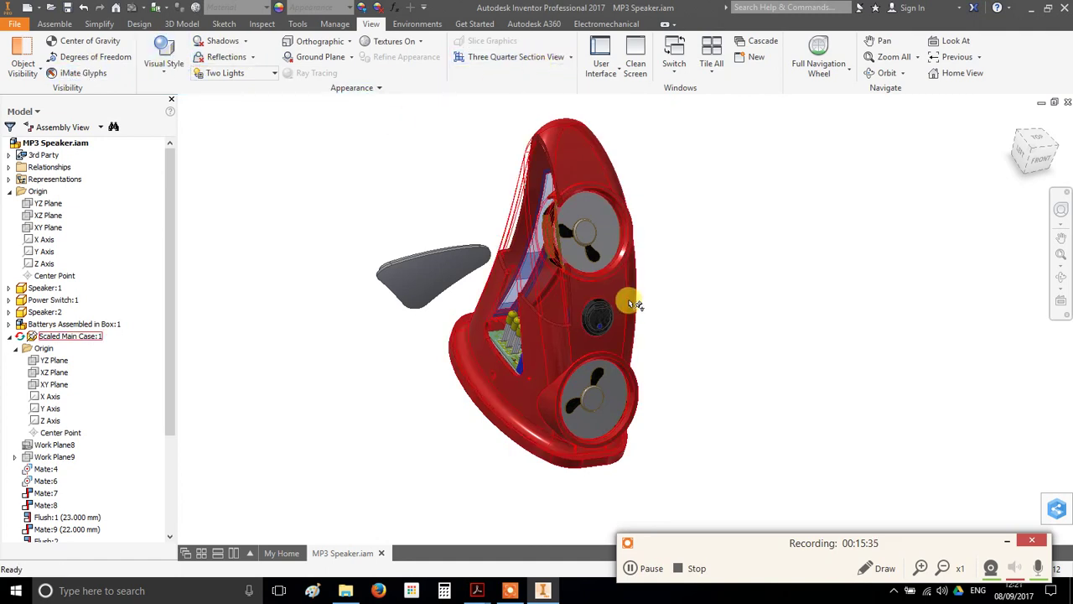
{"action": "scroll", "coordinate": [630, 304], "scroll_direction": "up", "scroll_amount": 2}
{"action": "scroll", "coordinate": [640, 303], "scroll_direction": "down", "scroll_amount": 6}
{"action": "scroll", "coordinate": [1043, 170], "scroll_direction": "up", "scroll_amount": 6}
{"action": "left_click", "coordinate": [1042, 169]}
{"action": "left_click", "coordinate": [1035, 156]}
{"action": "middle_click_drag", "start_coordinate": [629, 302], "coordinate": [637, 232]}
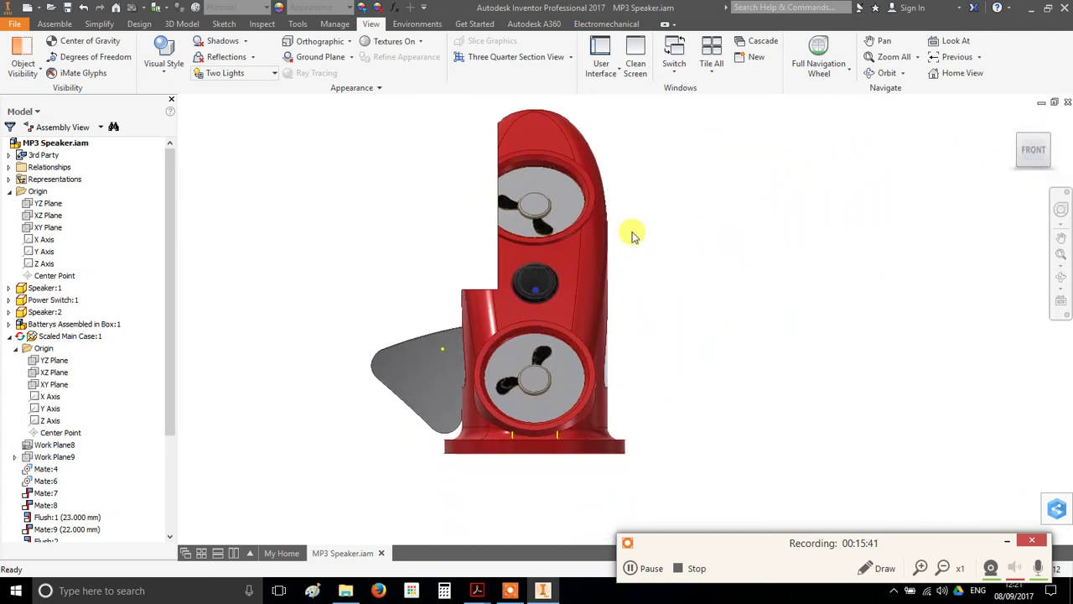